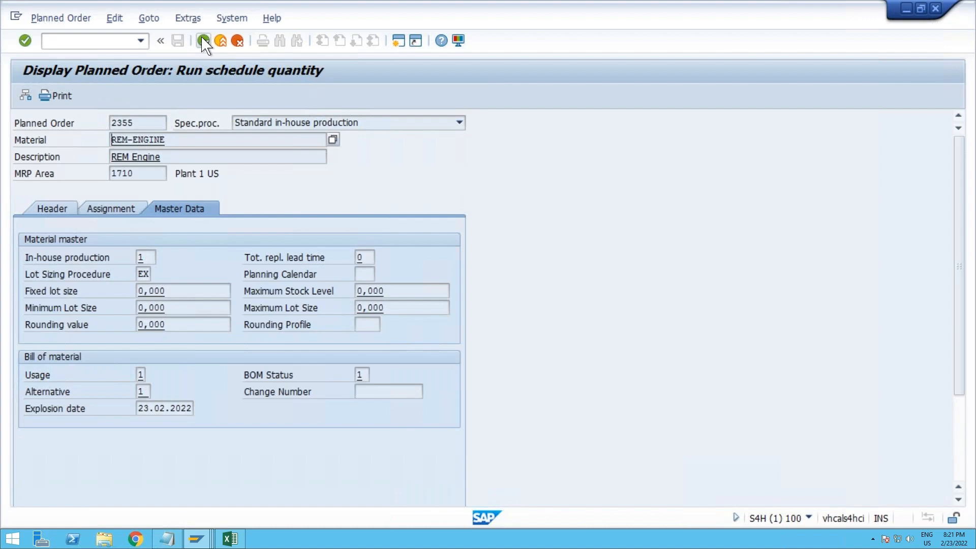
Step: Copy the earliest planned order's number from the stock/requirements list and open transaction MFBF in the MRP Live session
left_click(203, 41)
left_click_drag(194, 272, 134, 273)
key("ctrl+c")
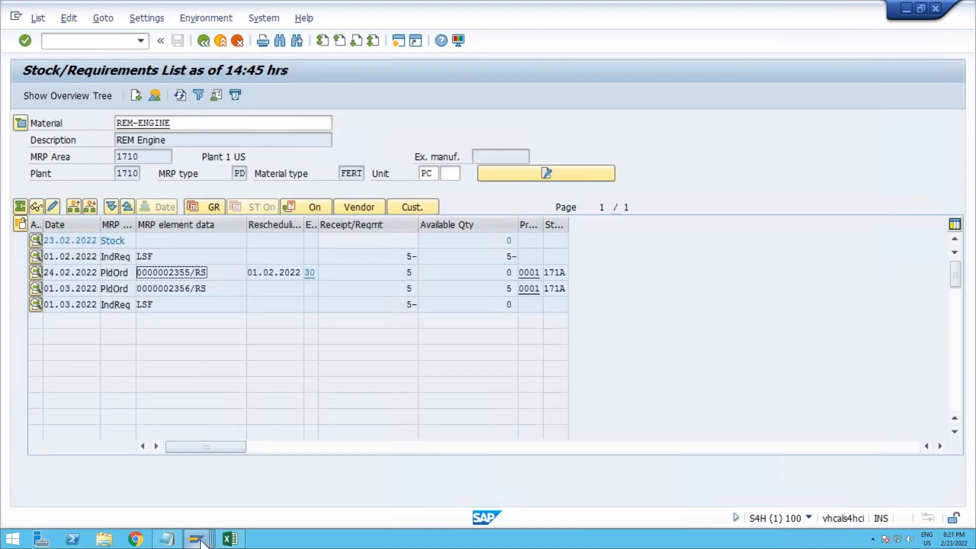
left_click(195, 539)
left_click(277, 493)
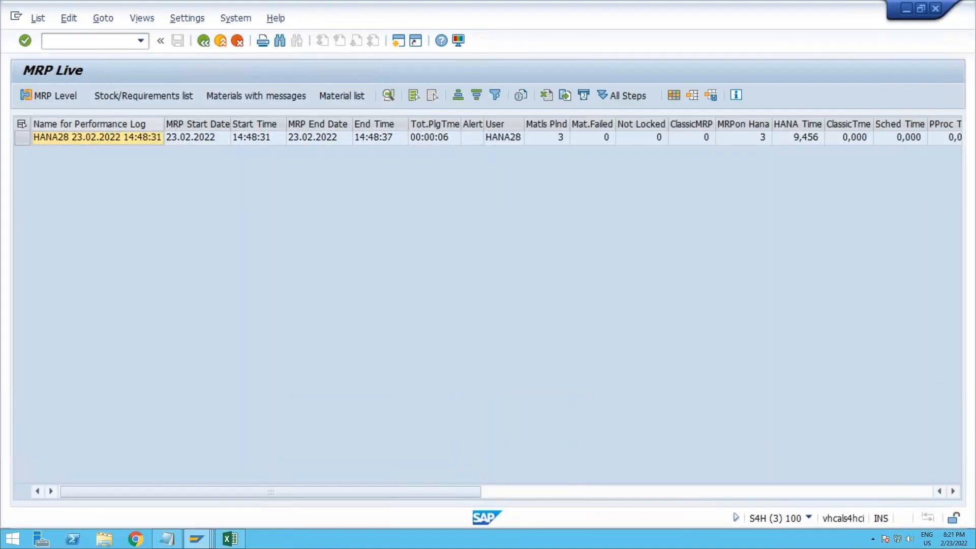
left_click(88, 42)
type("/nmfbf")
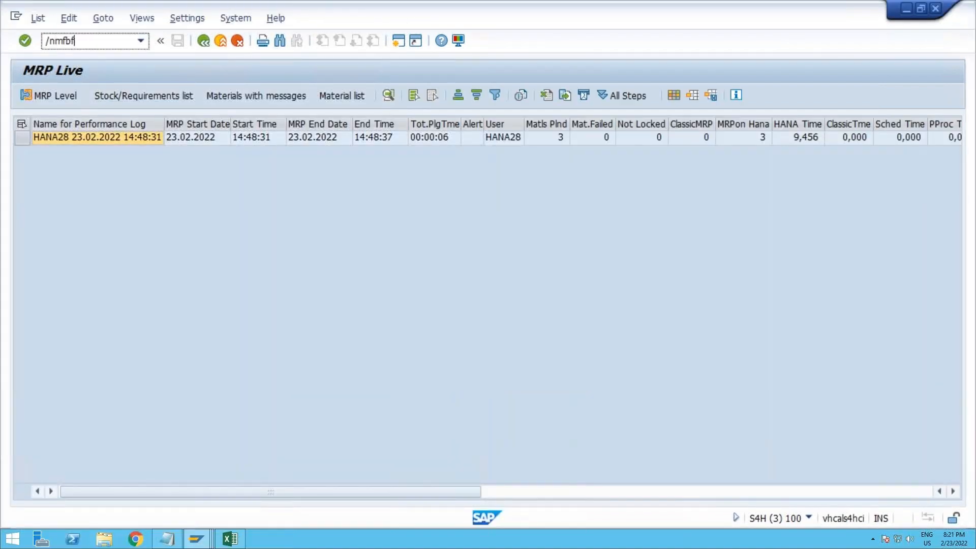
key("Return")
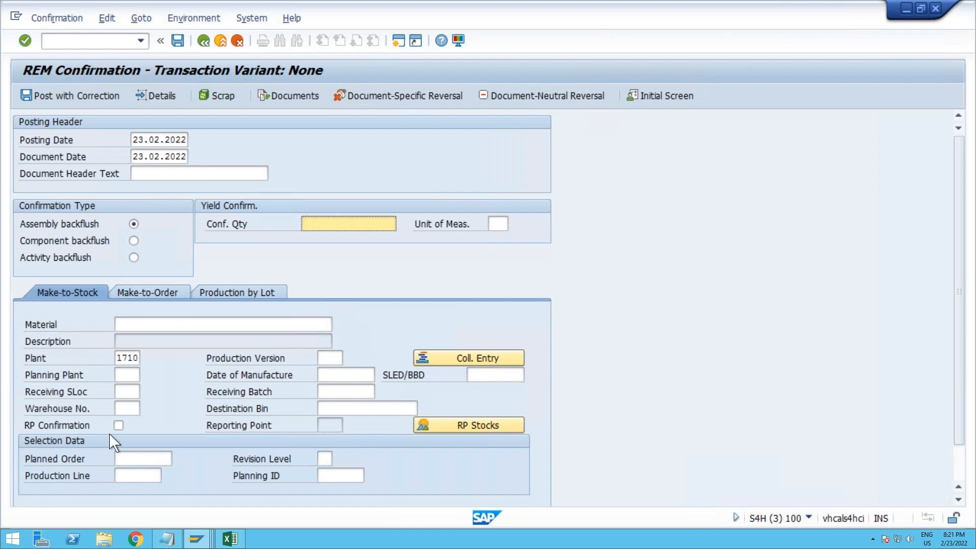
Step: Enter the copied planned order number in the REM confirmation's selection data and validate it
left_click(127, 459)
key("ctrl+v")
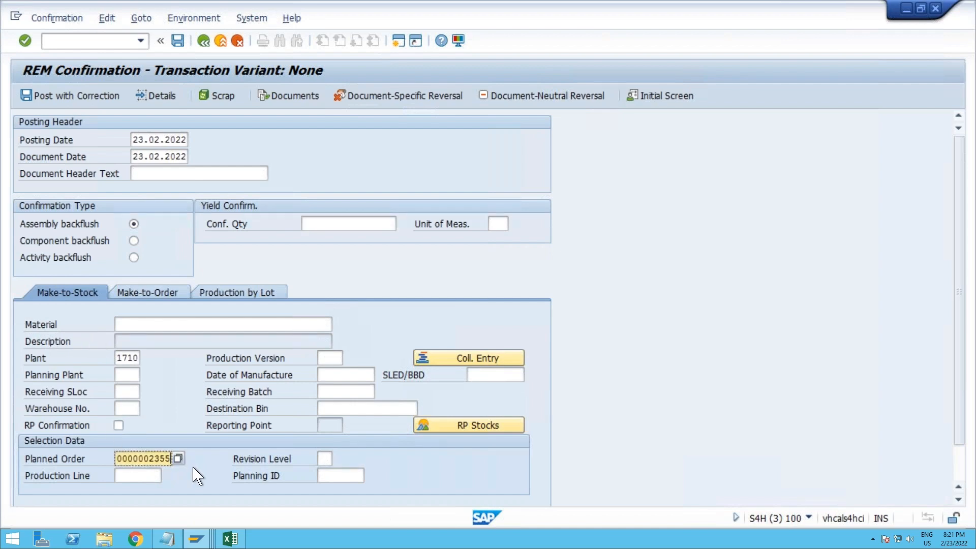
key("Return")
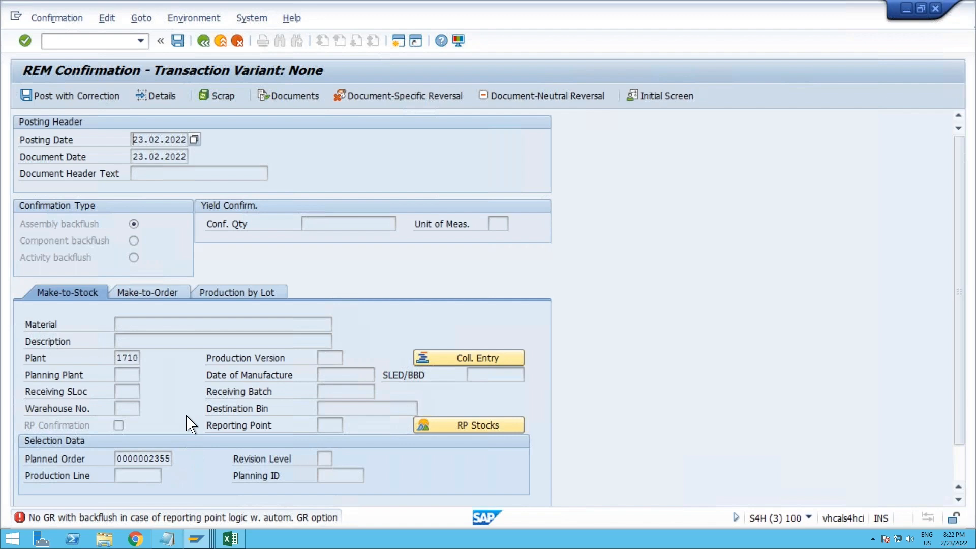
scroll(189, 424, "down", 1)
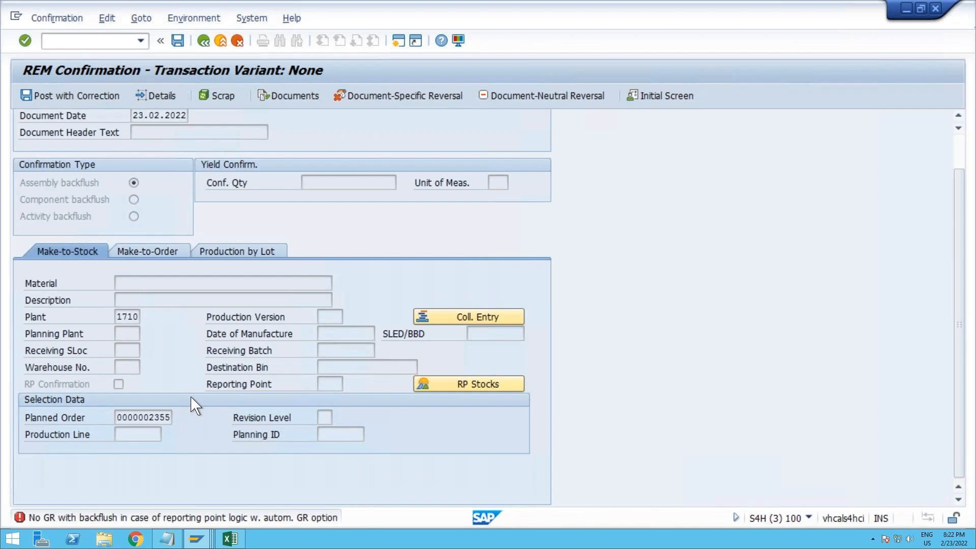
key("Return")
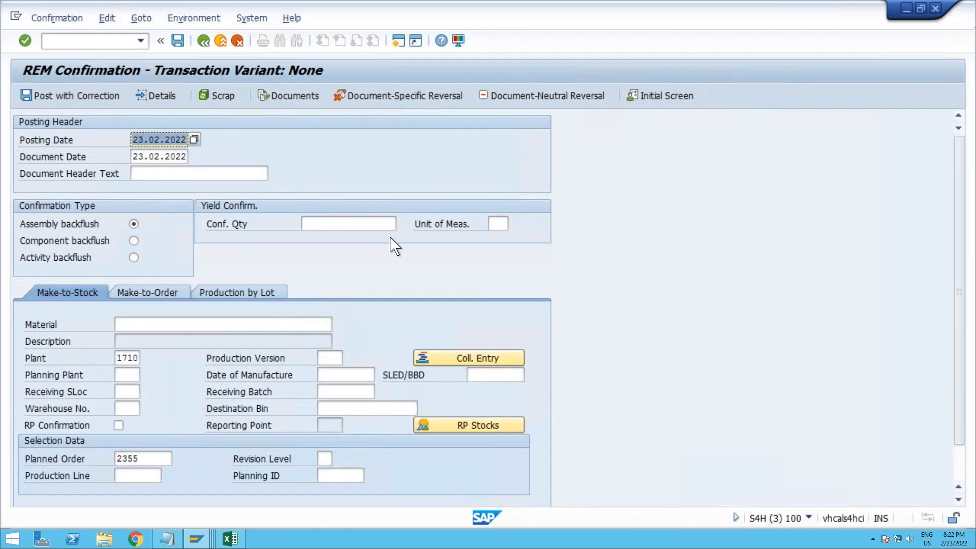
Step: Set the confirmation quantity to 5, production version to 0001, planning plant to 1710 and receiving storage location to 171A, and validate the entries
left_click(362, 224)
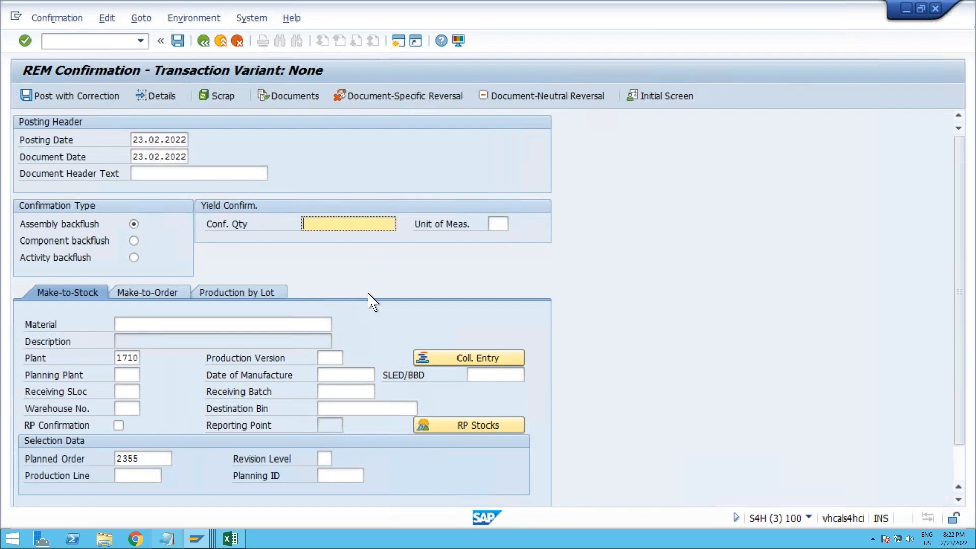
type("5")
left_click(330, 358)
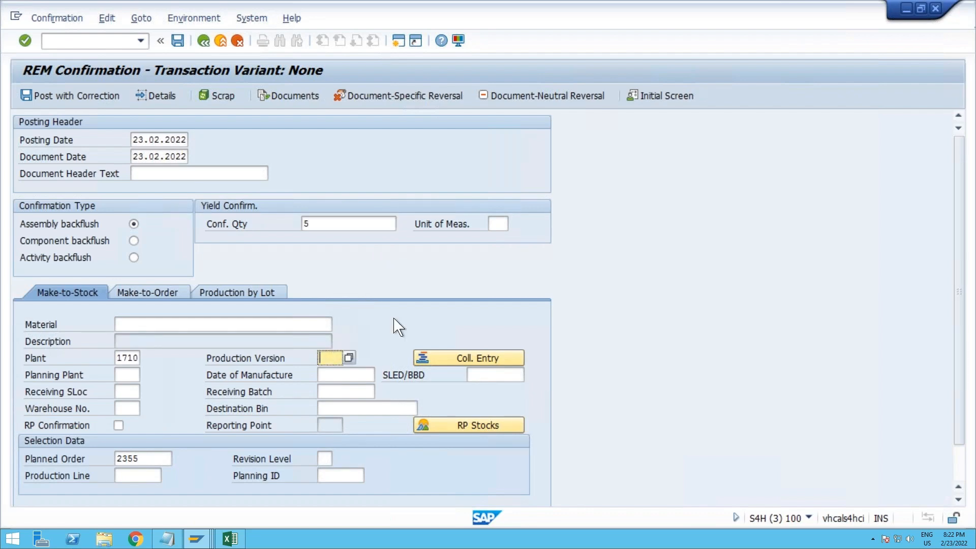
type("0001")
left_click(126, 392)
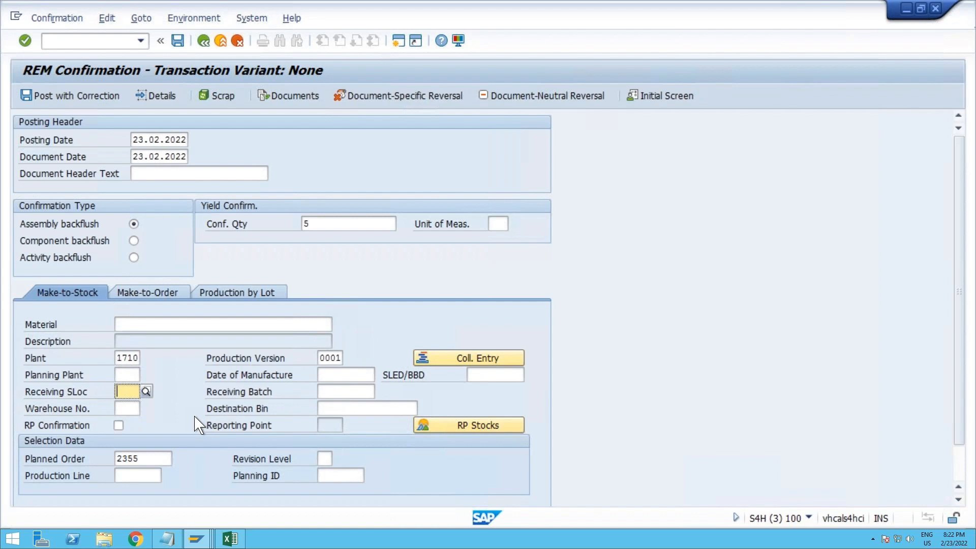
type("171A")
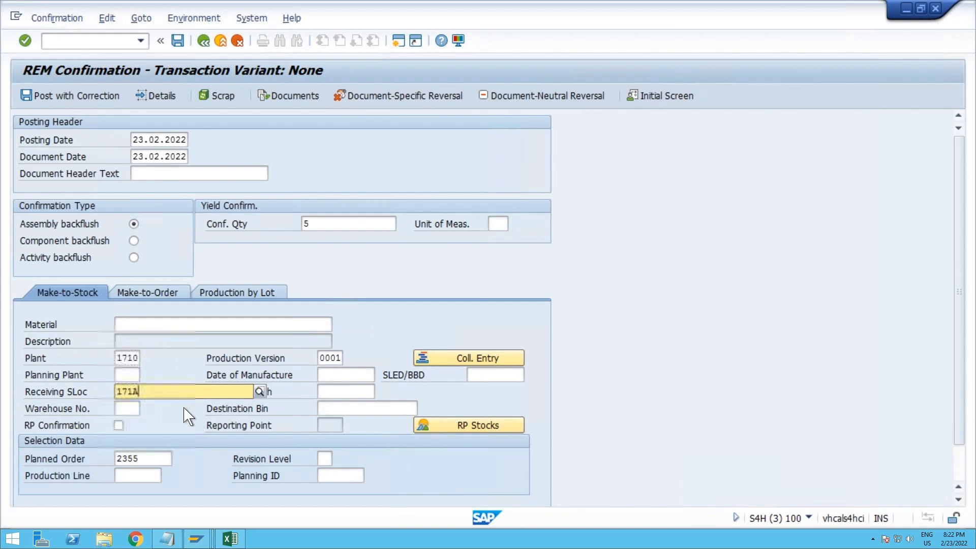
left_click(151, 237)
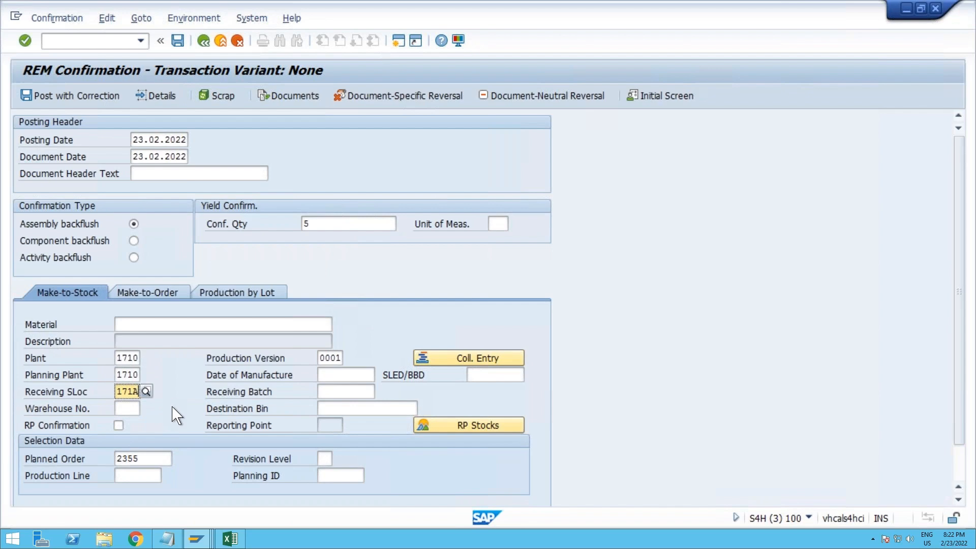
key("Return")
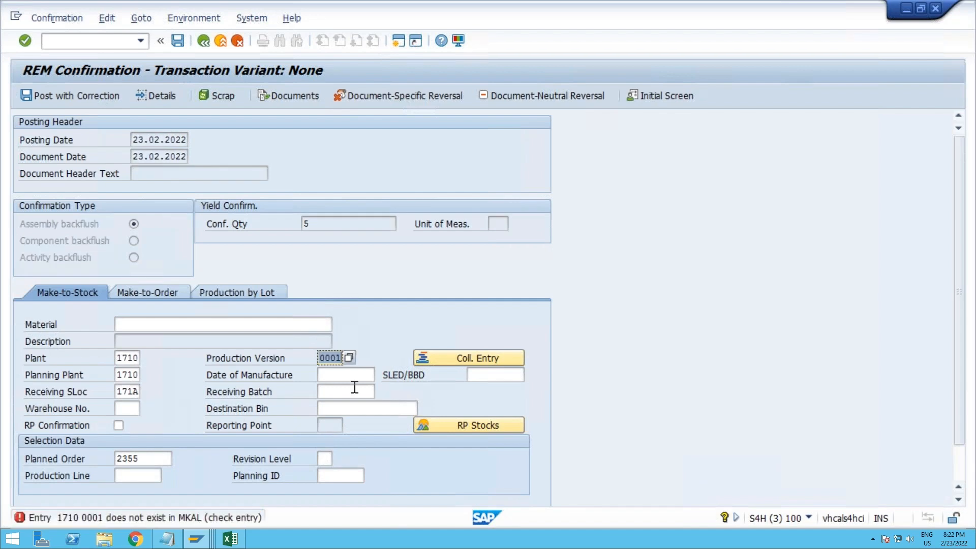
Step: Try to look up production versions for material REM engine, both within plant 1710 and with the plant restriction cleared
left_click(349, 358)
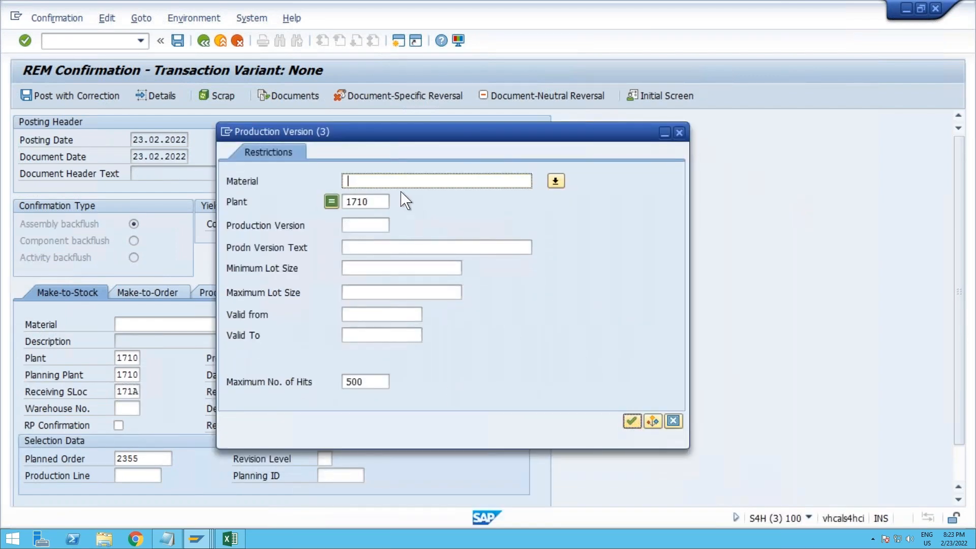
type("REM en")
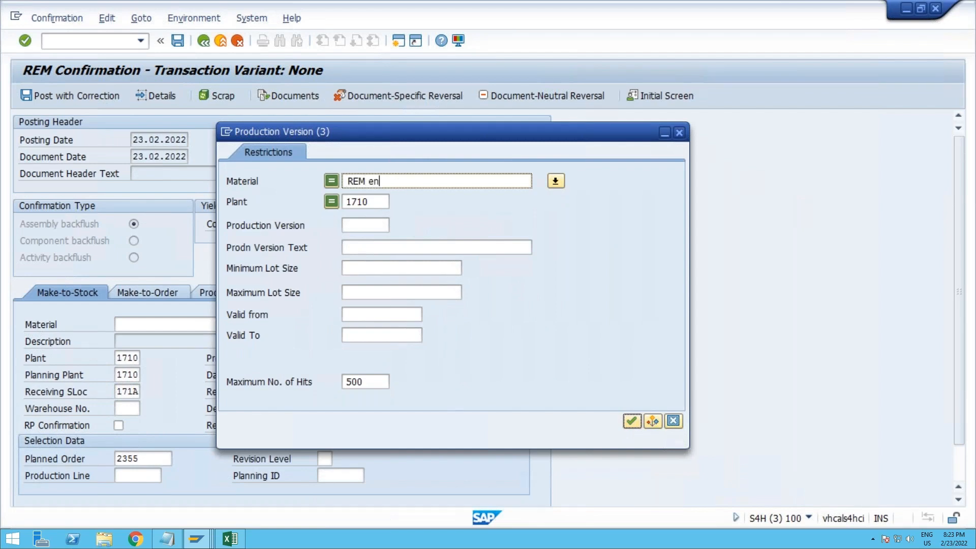
type("gine")
key("Return")
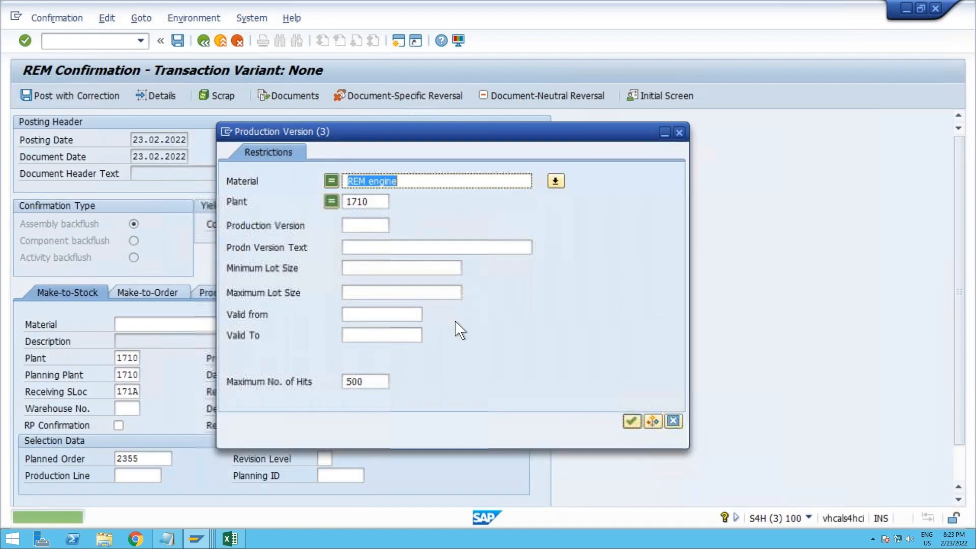
key("Tab")
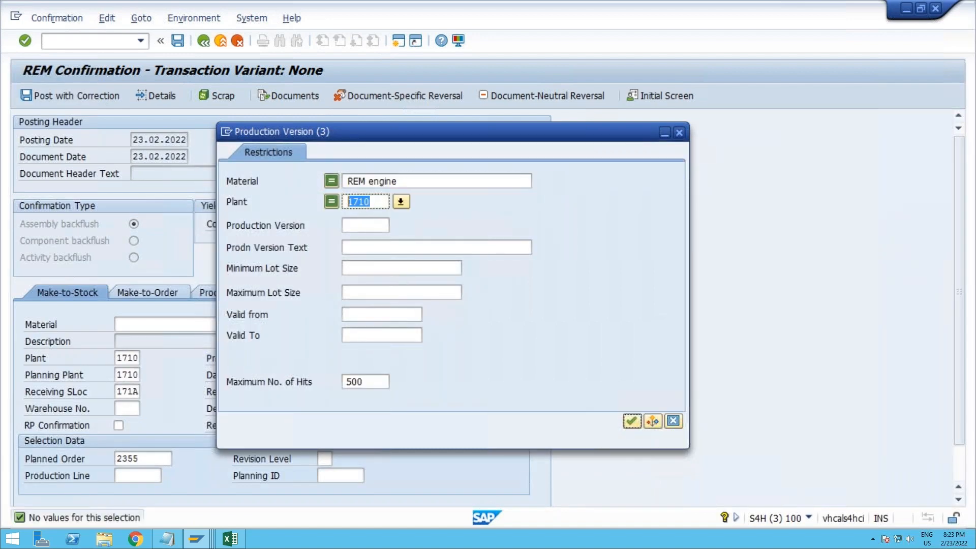
key("Delete")
key("Return")
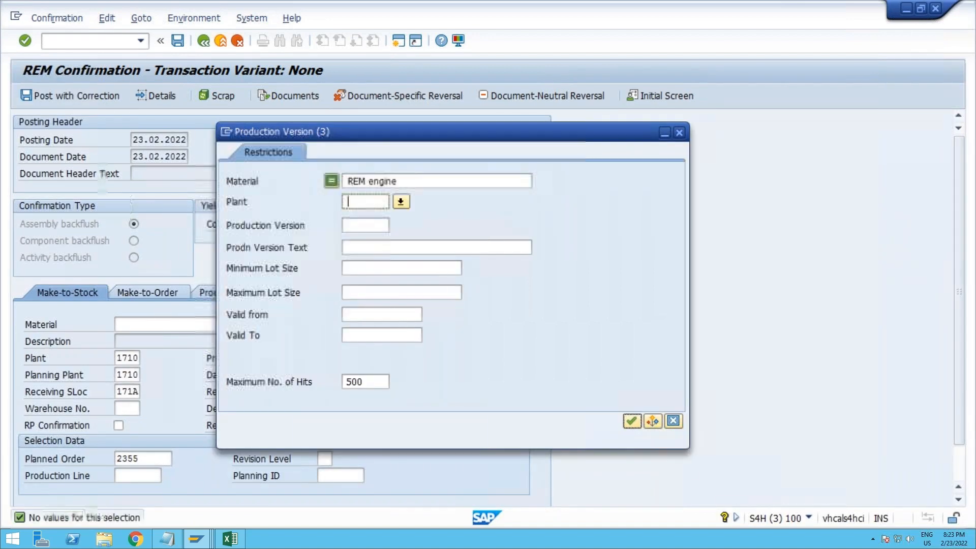
left_click(631, 420)
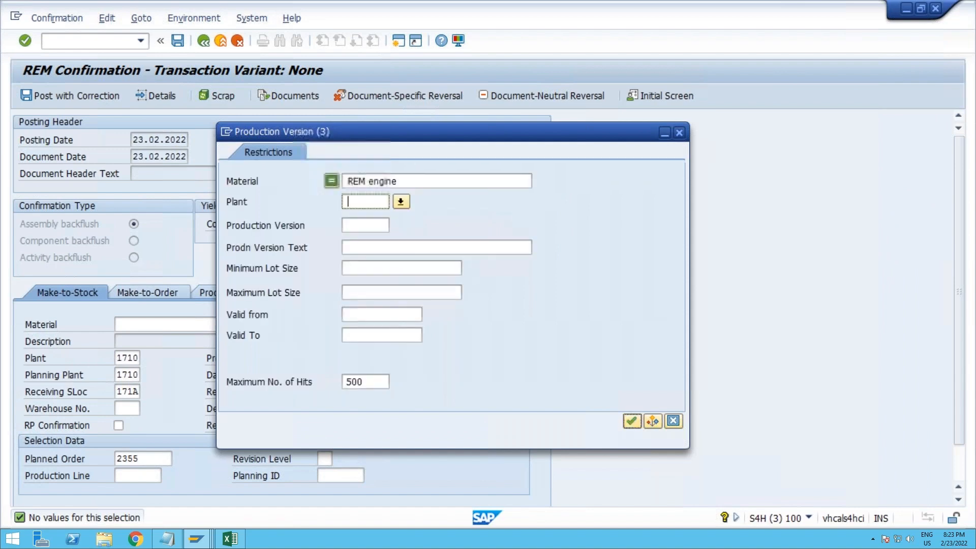
left_click(679, 133)
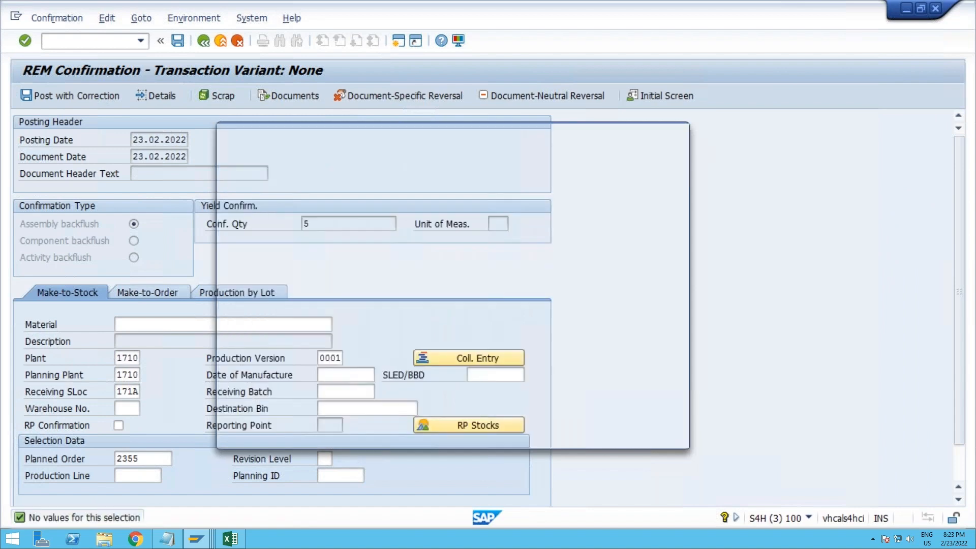
Step: Look up production versions for material REM-ENGINE in plant 1710 and choose version 0001, PV for REM ENGINE
left_click(349, 357)
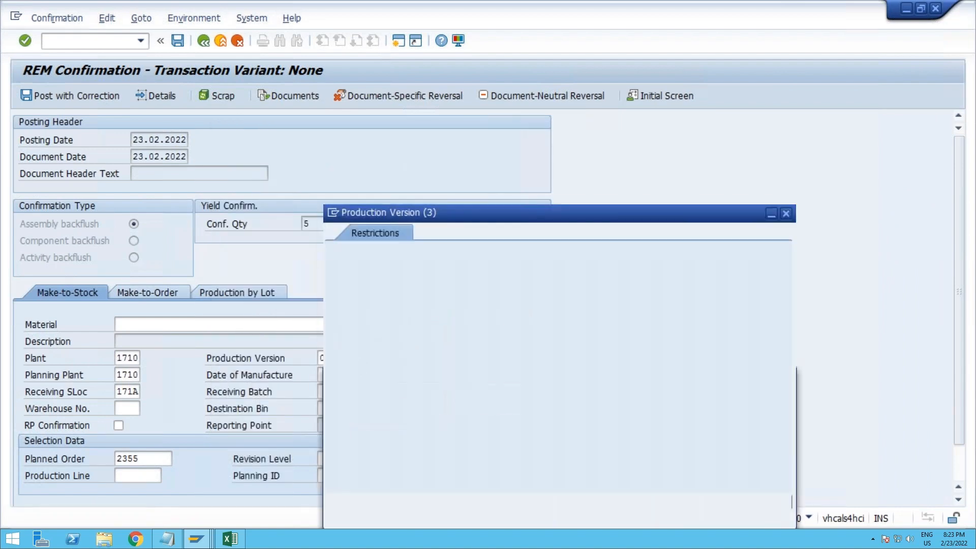
type("RE")
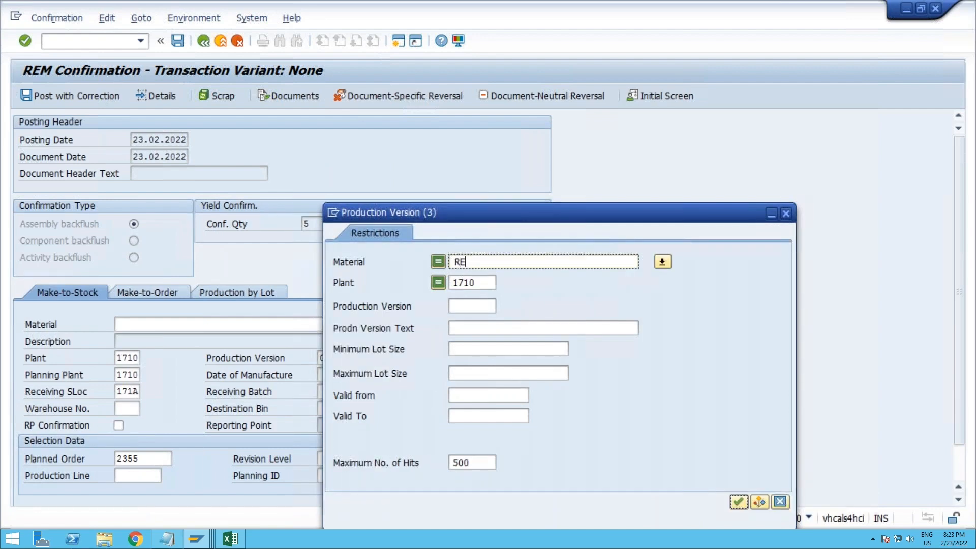
type("M-ENGINE")
left_click(738, 502)
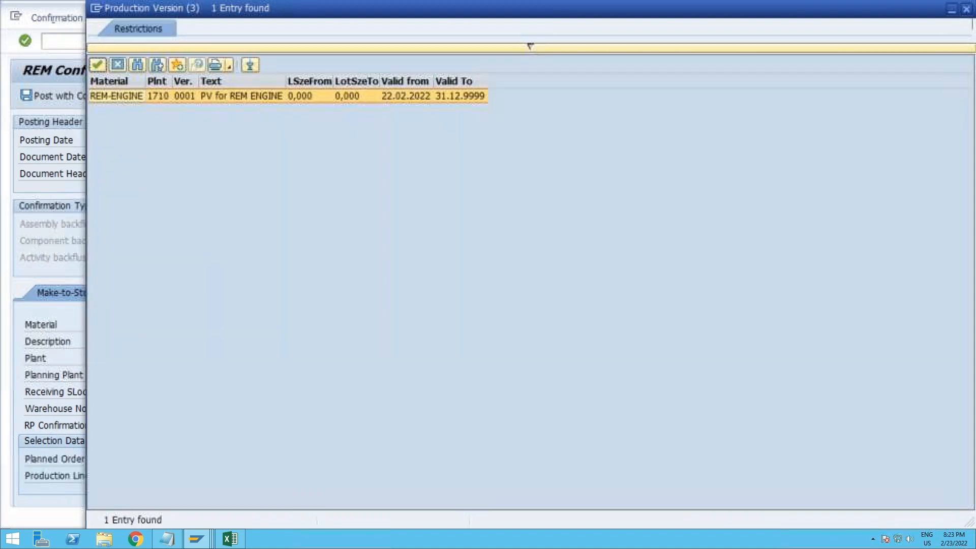
double_click(204, 105)
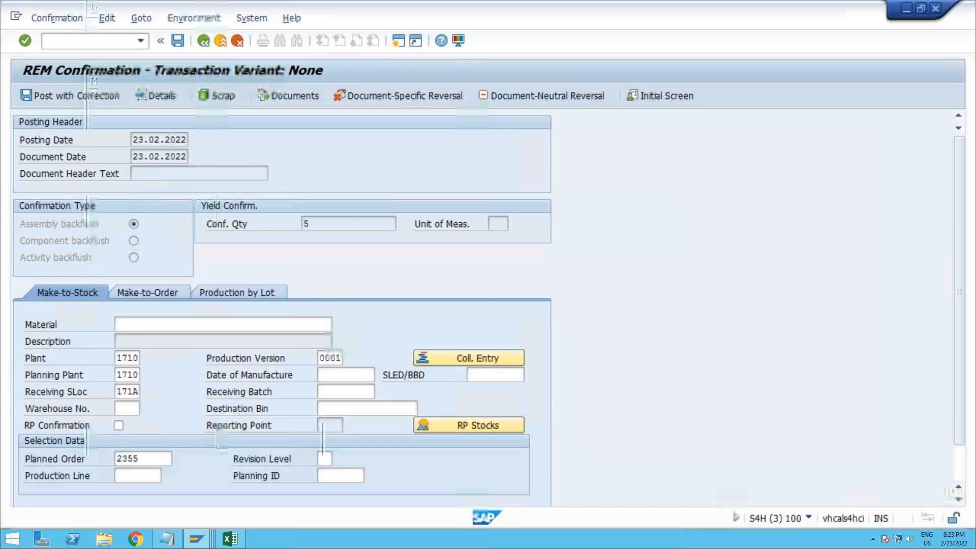
Step: Validate and review the REM-ENGINE assembly backflush entries, and try to post the confirmation with correction
key("Return")
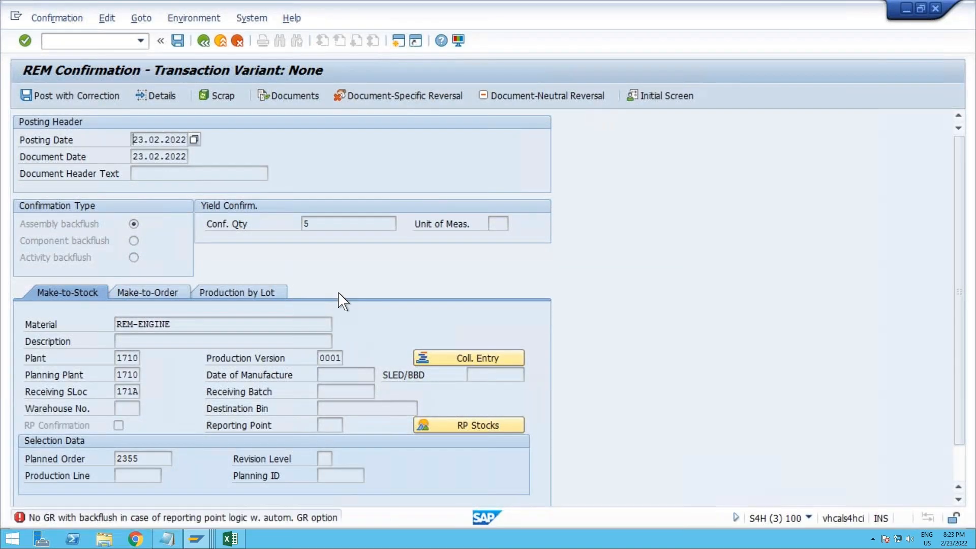
key("Return")
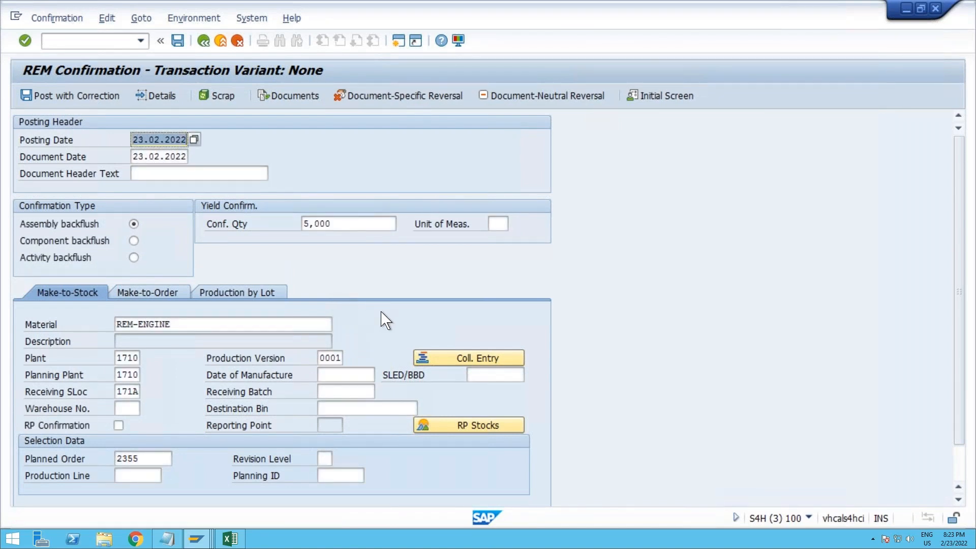
scroll(385, 320, "down", 1)
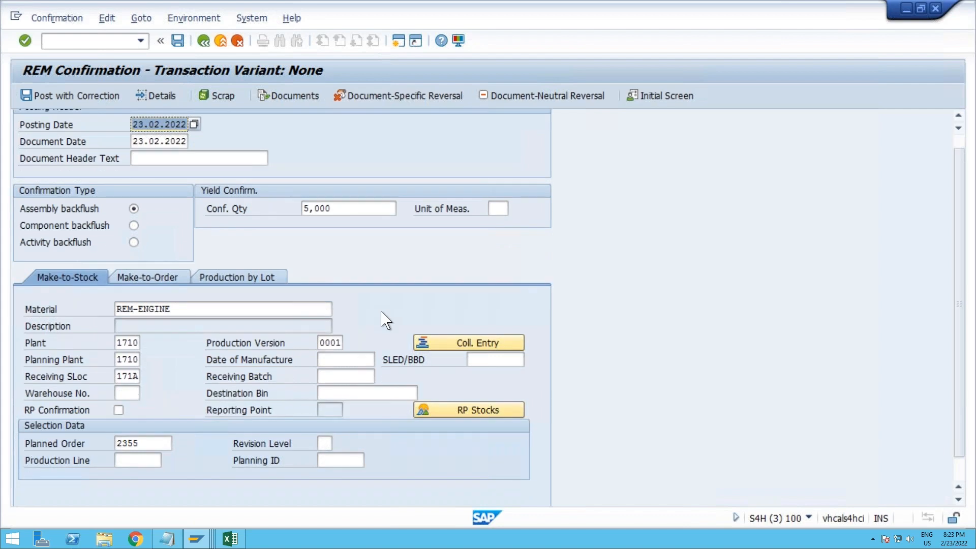
scroll(385, 320, "down", 2)
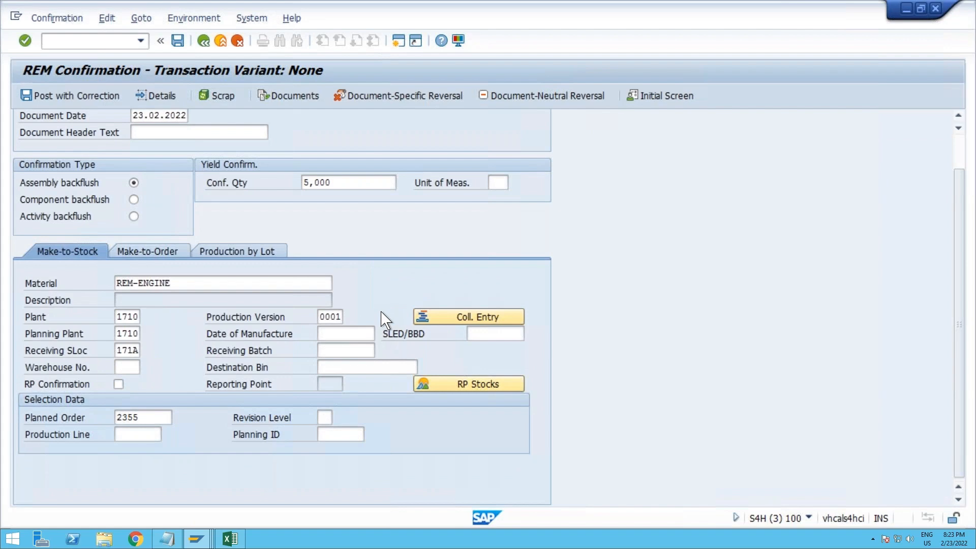
scroll(385, 320, "up", 2)
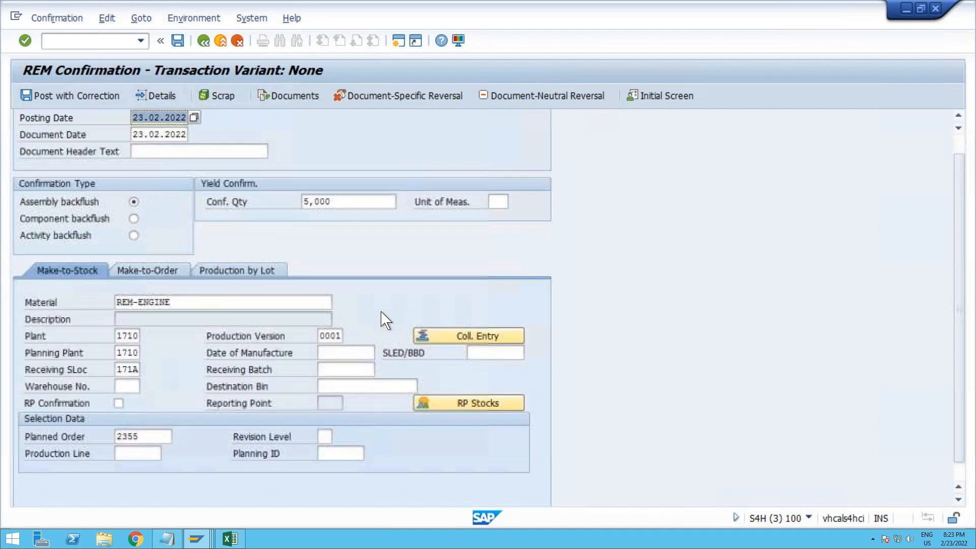
scroll(385, 320, "up", 1)
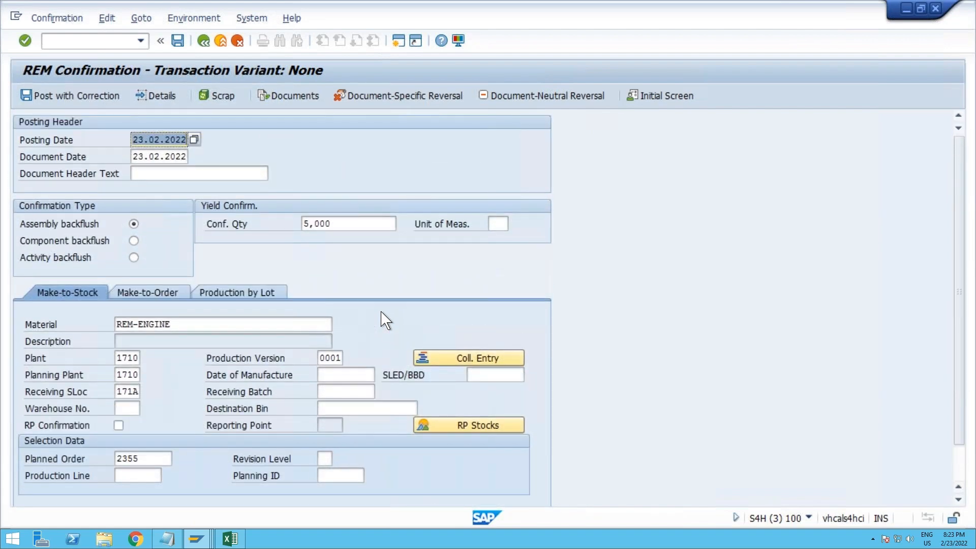
left_click(58, 97)
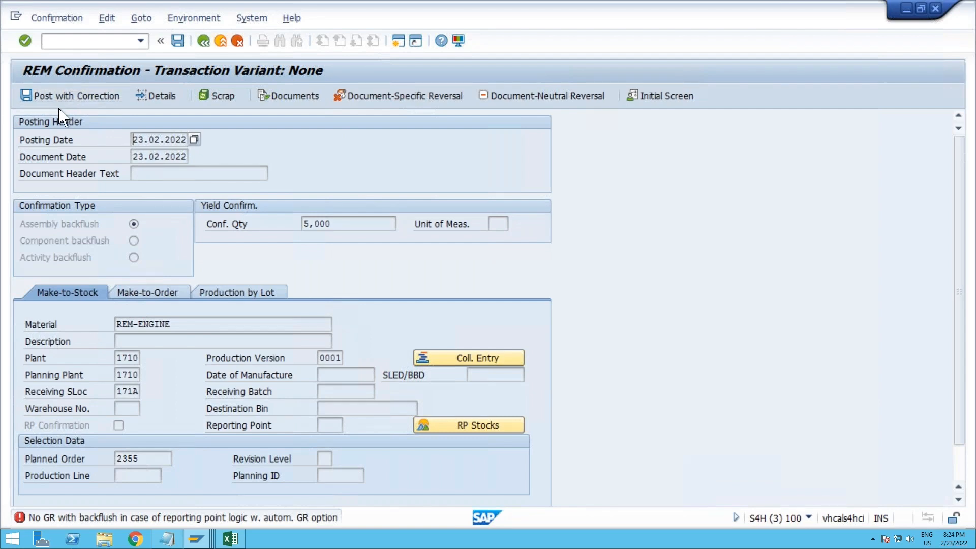
Step: Consult the Tcode list in the Excel sheet, and open REM profile REM1's details through transaction OSPT in a new session
key("ctrl+slash")
type("/o")
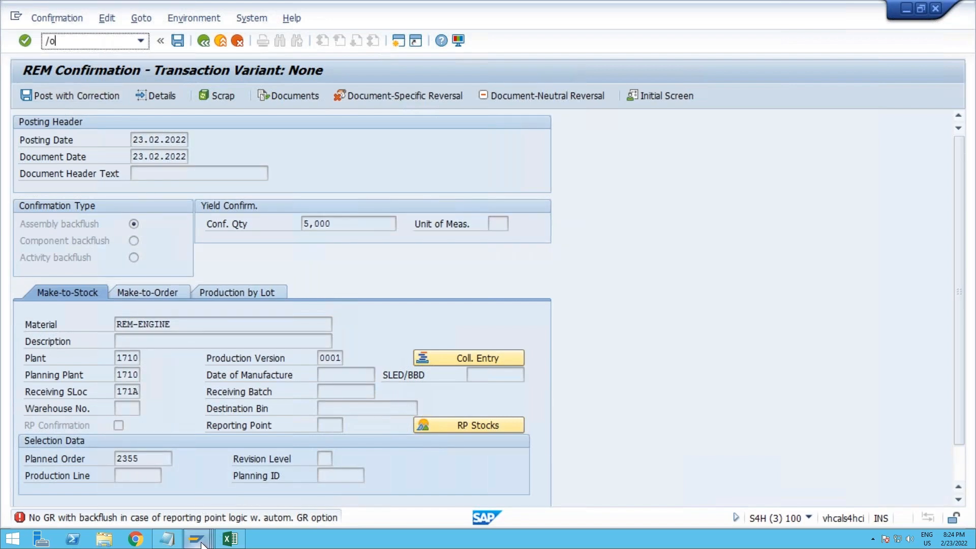
mouse_move(201, 544)
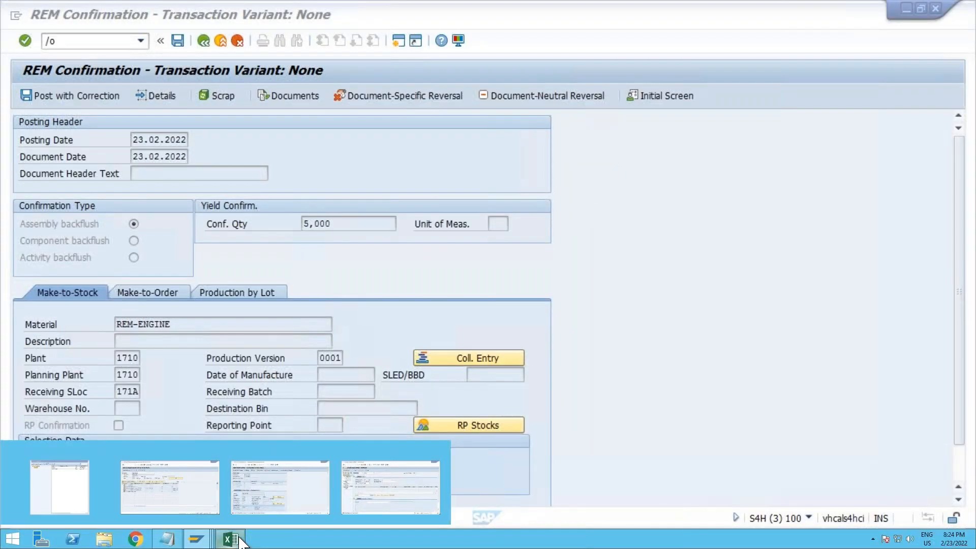
left_click(230, 539)
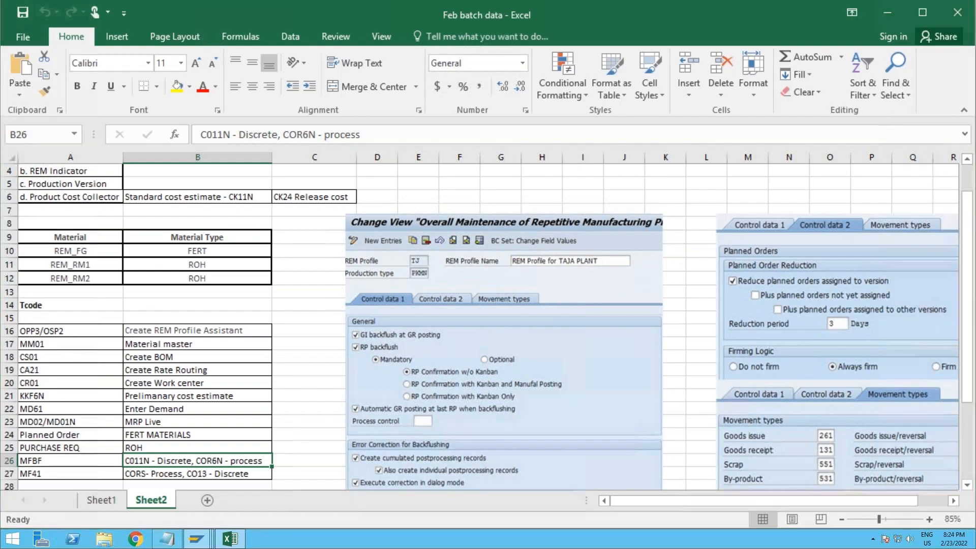
key("alt+Tab")
left_click(87, 41)
type("/o")
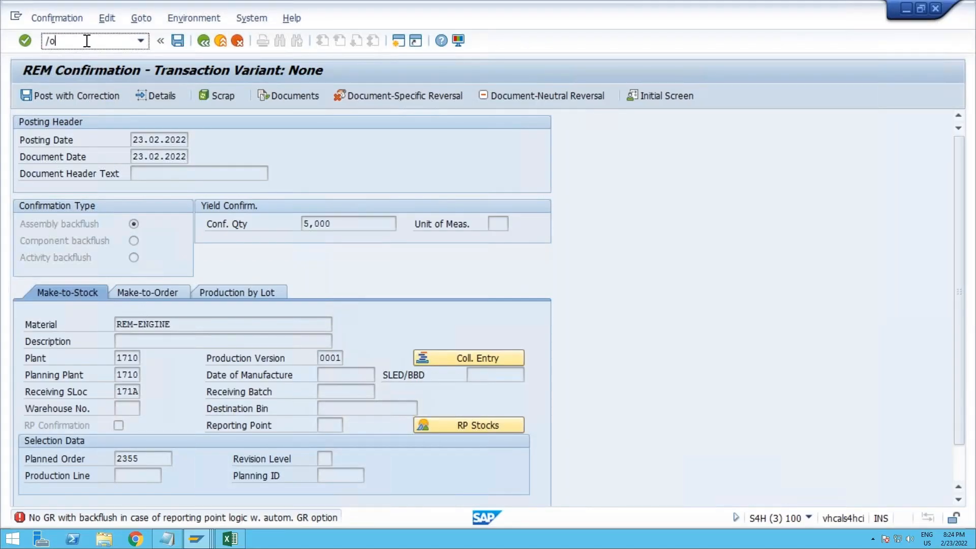
type("ospt")
key("Return")
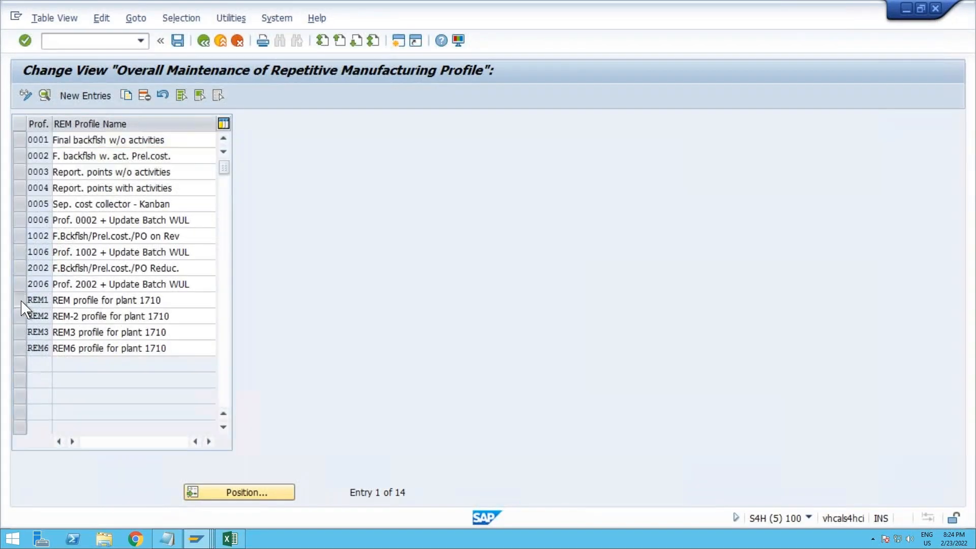
left_click(20, 301)
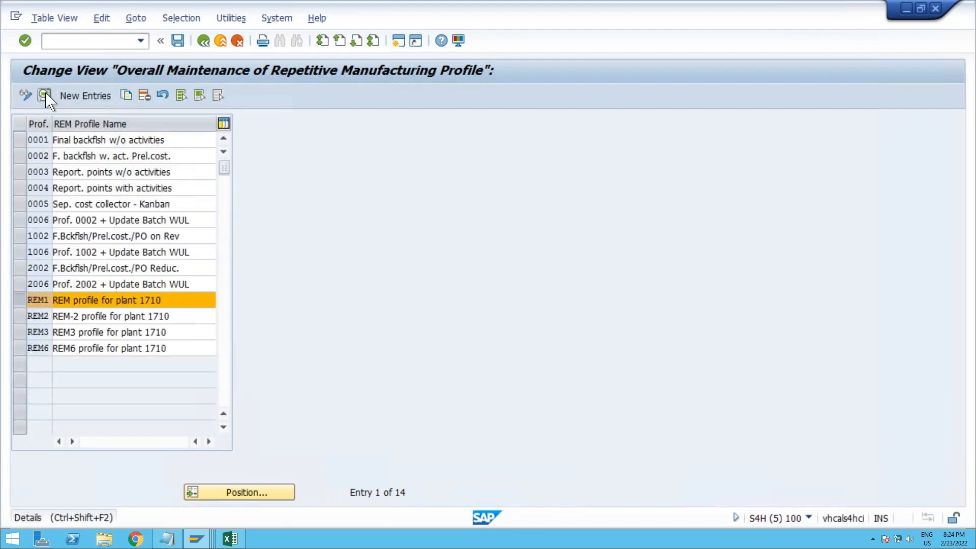
left_click(44, 96)
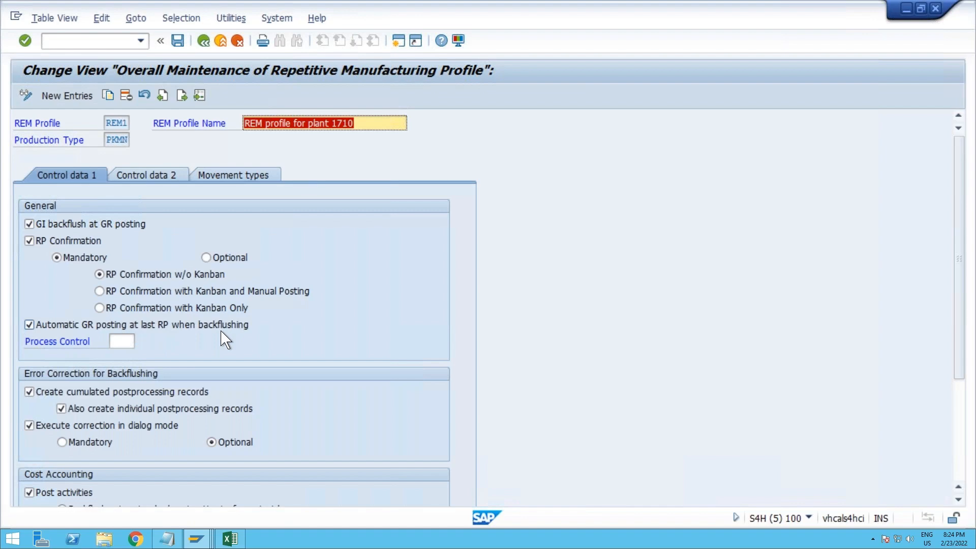
Step: Try the Optional RP confirmation setting in profile REM1, and restore it to Mandatory
left_click(222, 260)
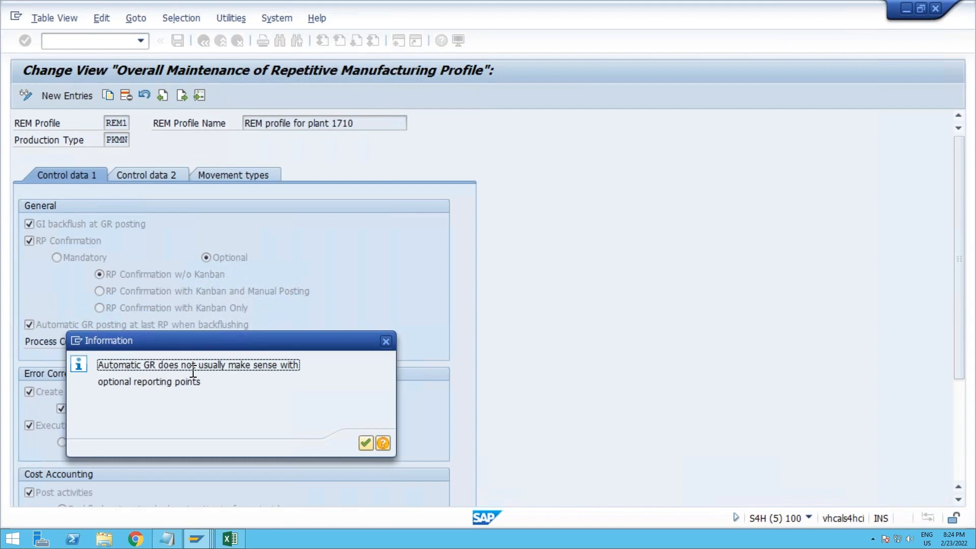
left_click(365, 444)
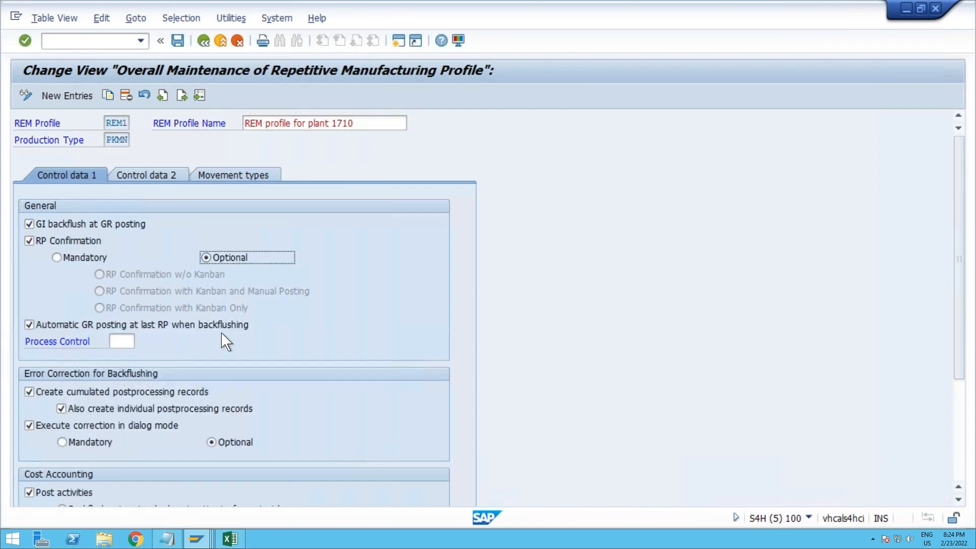
left_click(96, 258)
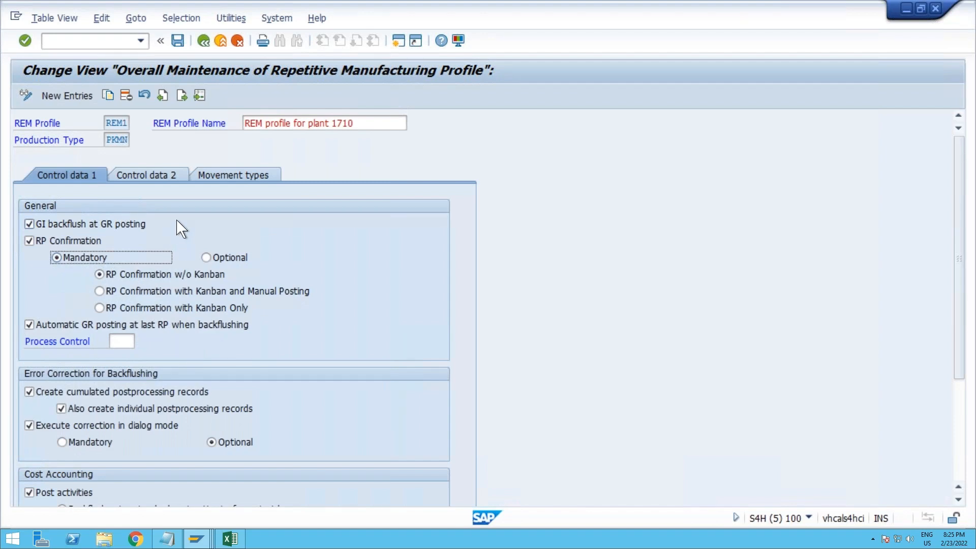
left_click(121, 227)
left_click(120, 226)
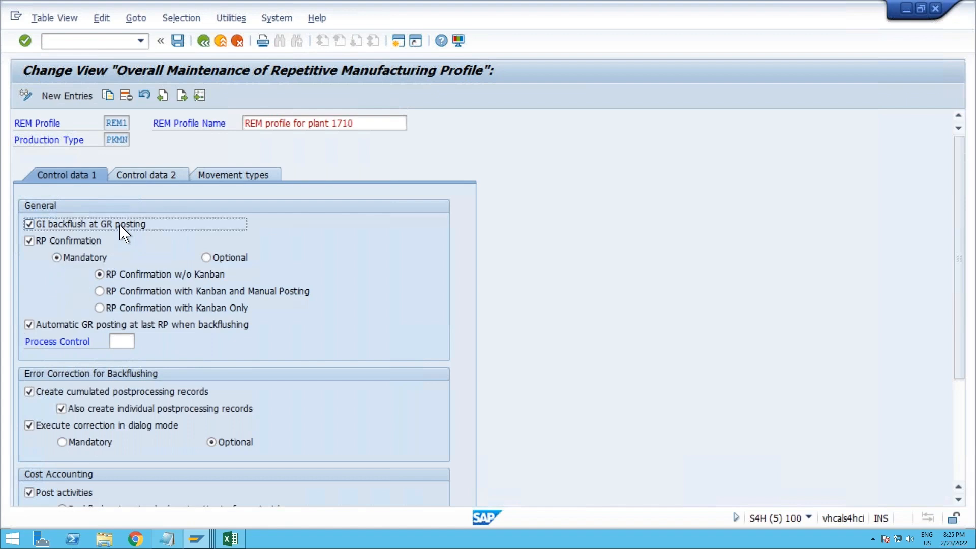
Step: Try to open the details of the REM-ENGINE confirmation again, and recheck the control data of REM profile REM1
left_click(204, 41)
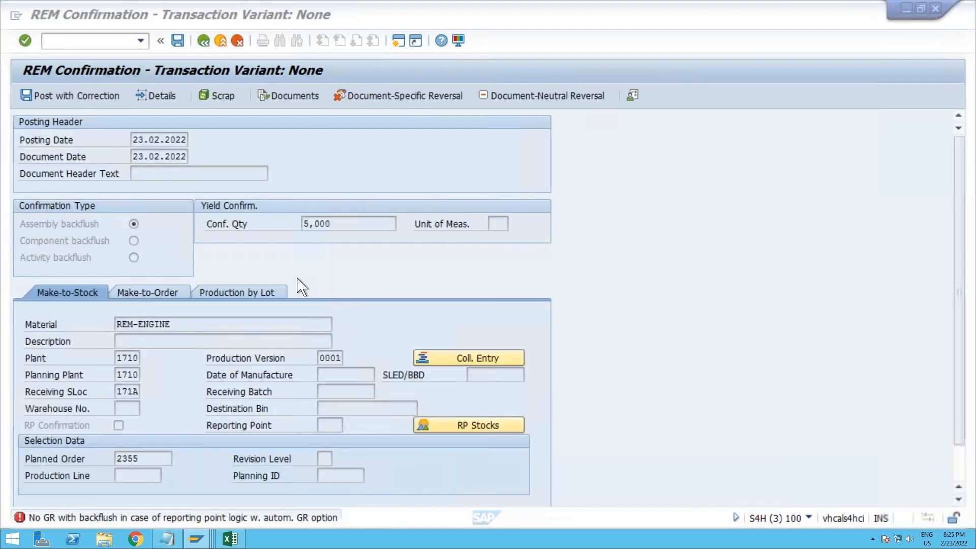
left_click(163, 517)
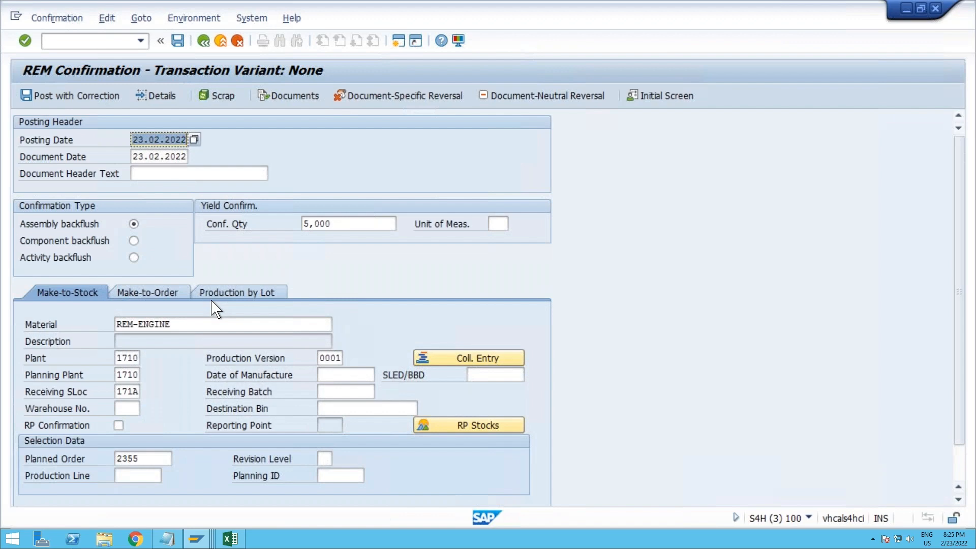
left_click(159, 99)
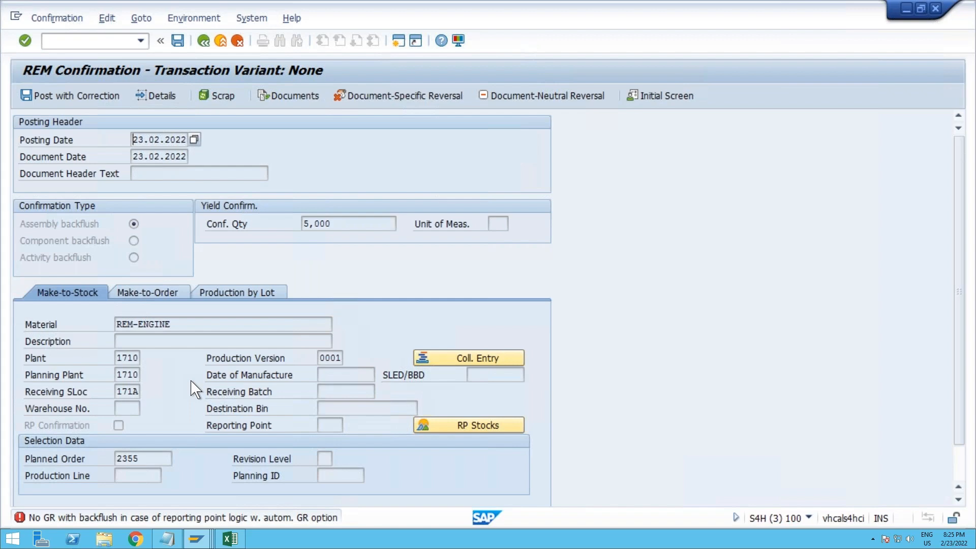
key("alt+Tab")
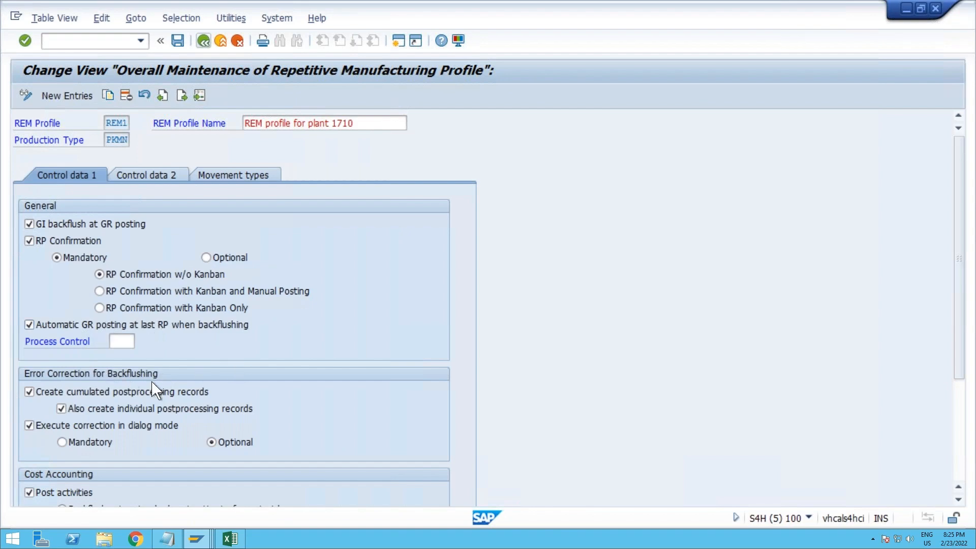
left_click(961, 425)
left_click_drag(964, 424, 957, 347)
key("alt+Tab")
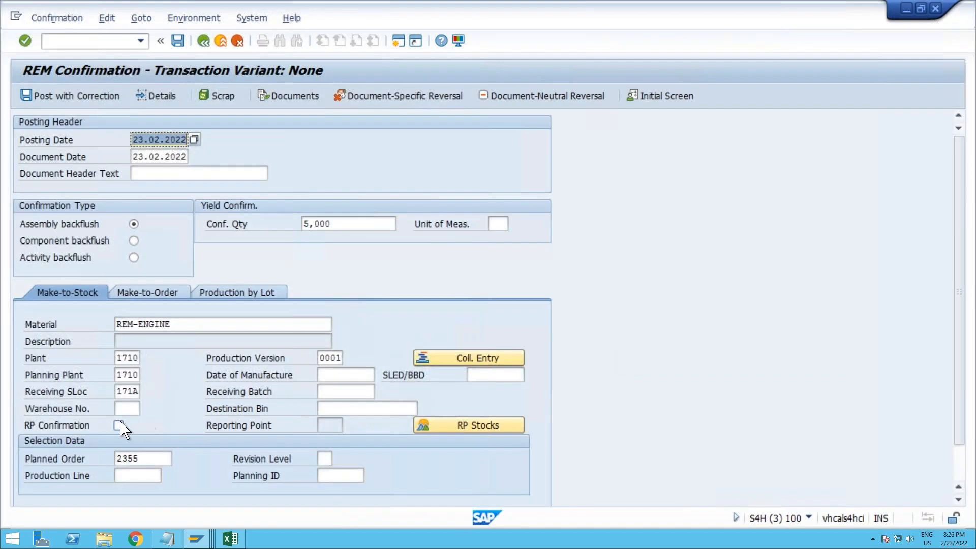
Step: Enable RP confirmation for the REM-ENGINE backflush, check its reporting point, and start posting with correction
left_click(118, 425)
key("Return")
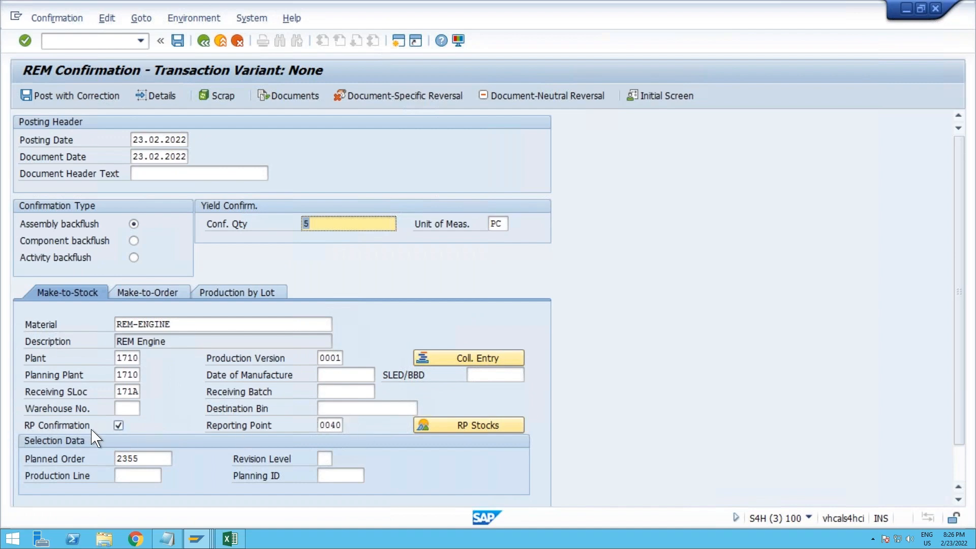
left_click(336, 429)
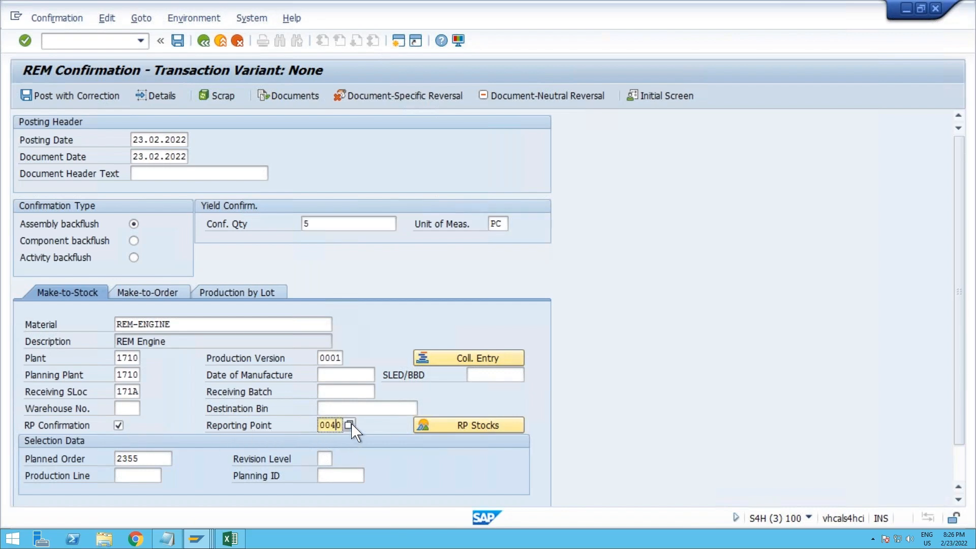
double_click(349, 427)
left_click(82, 99)
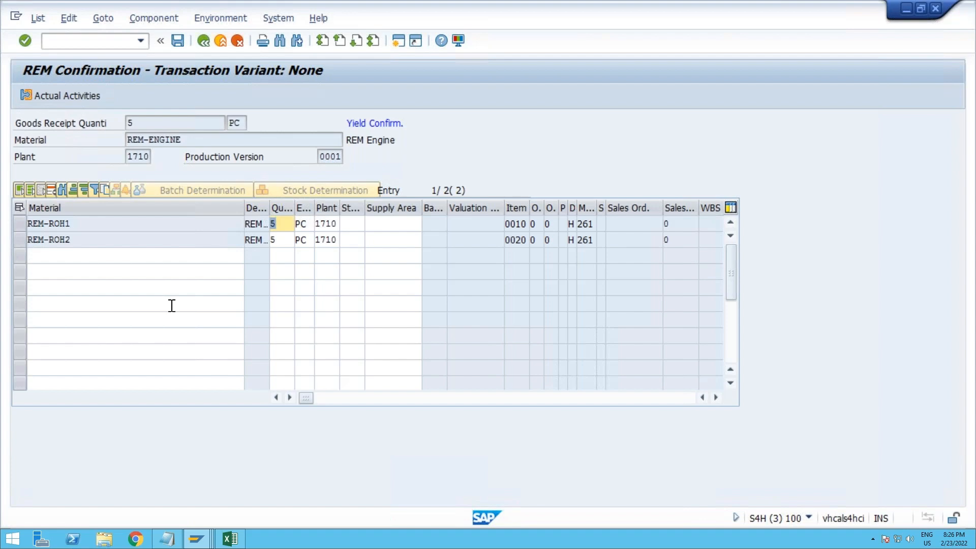
Step: Set the storage location to 171C for both components, REM-ROH1 and REM-ROH2, and validate the entries
left_click(351, 224)
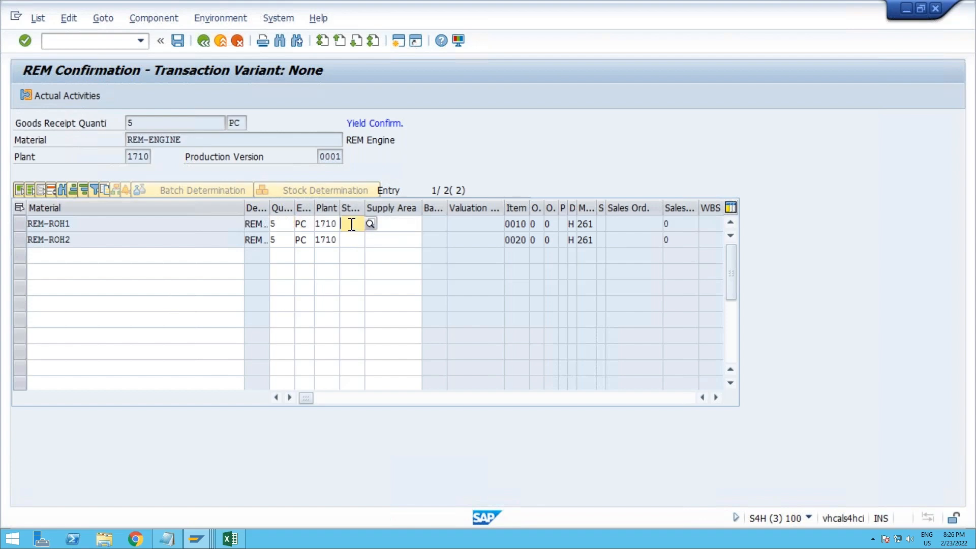
type("171C")
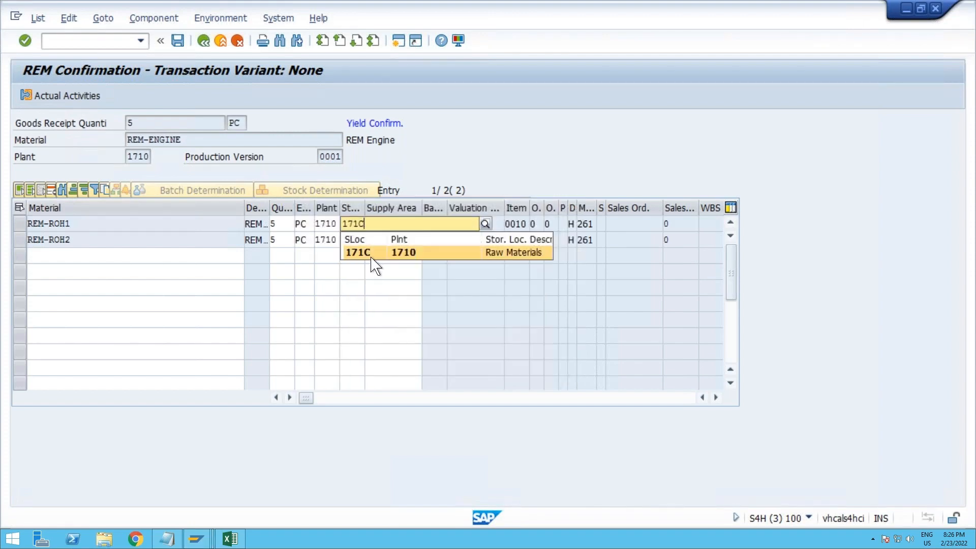
left_click(371, 257)
left_click(354, 240)
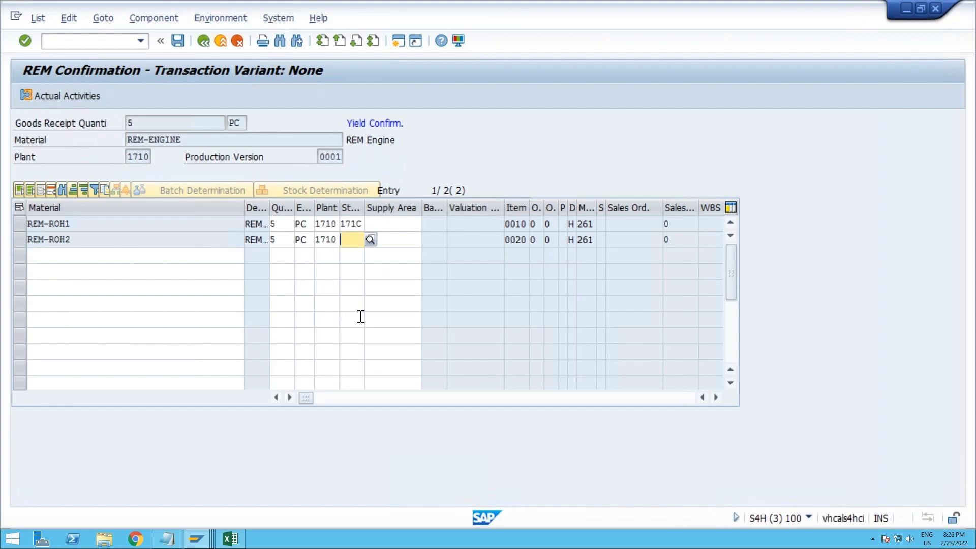
type("171C")
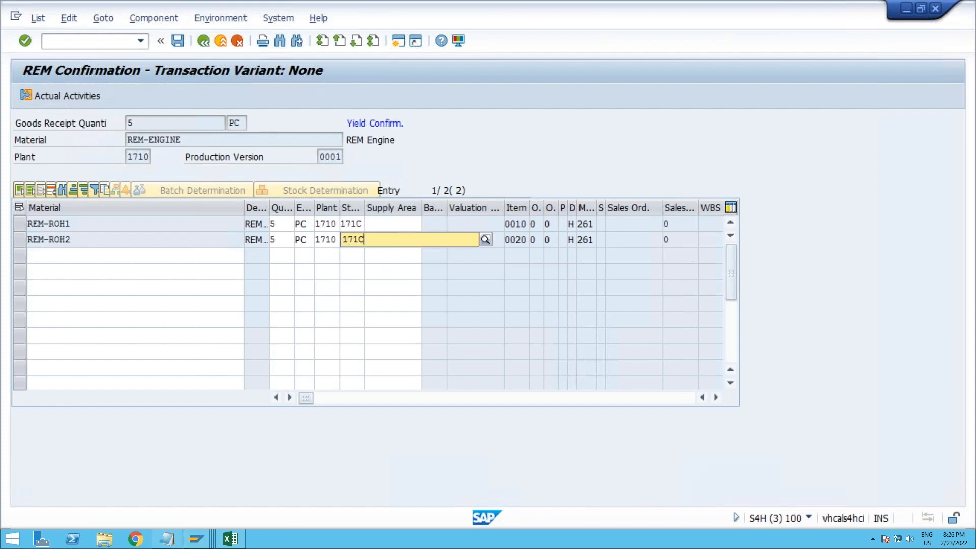
key("Return")
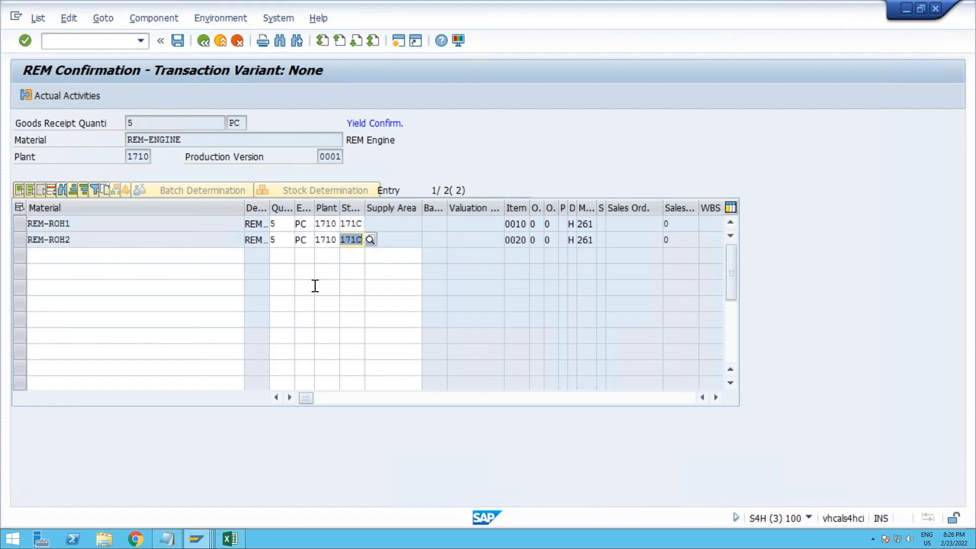
Step: Continue to actual activities without selecting any operation, and post all operations with target activity
left_click(83, 97)
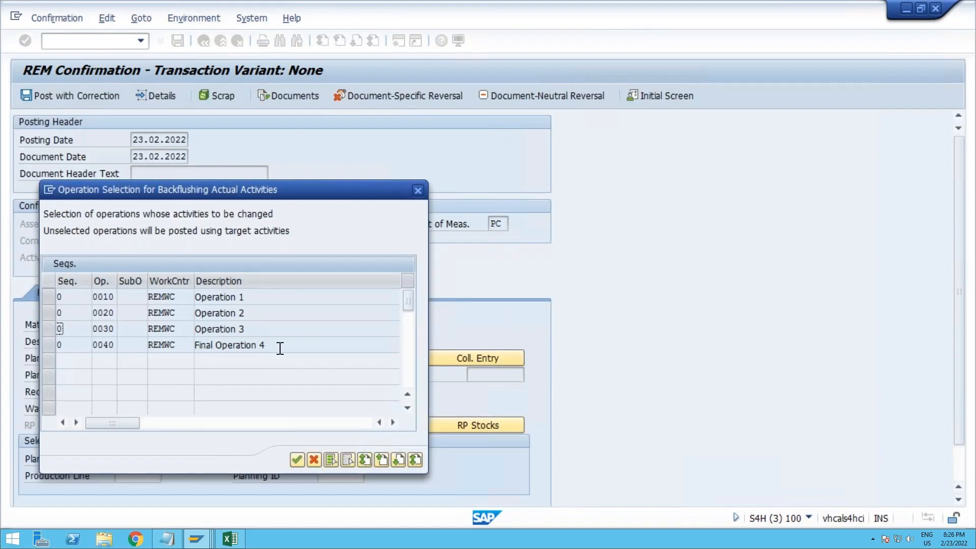
left_click(299, 463)
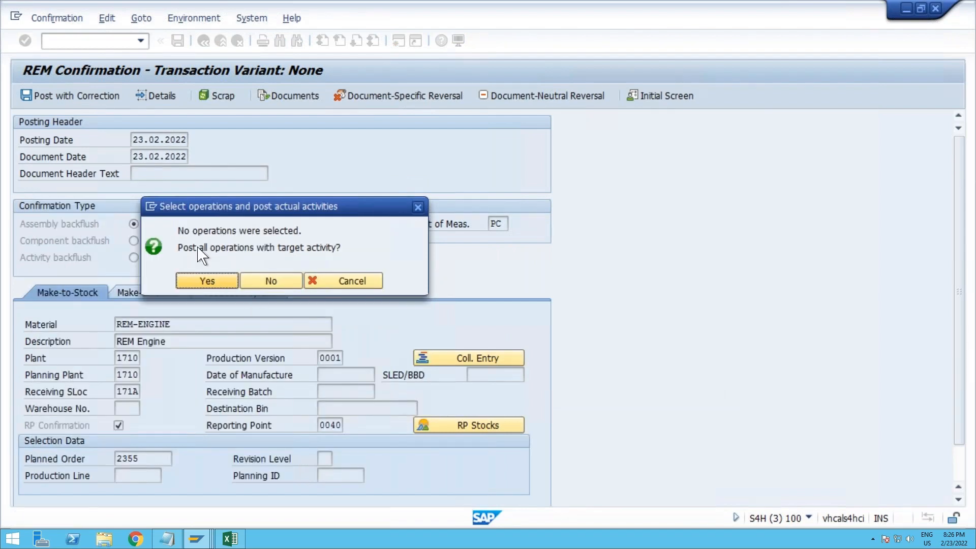
left_click(208, 282)
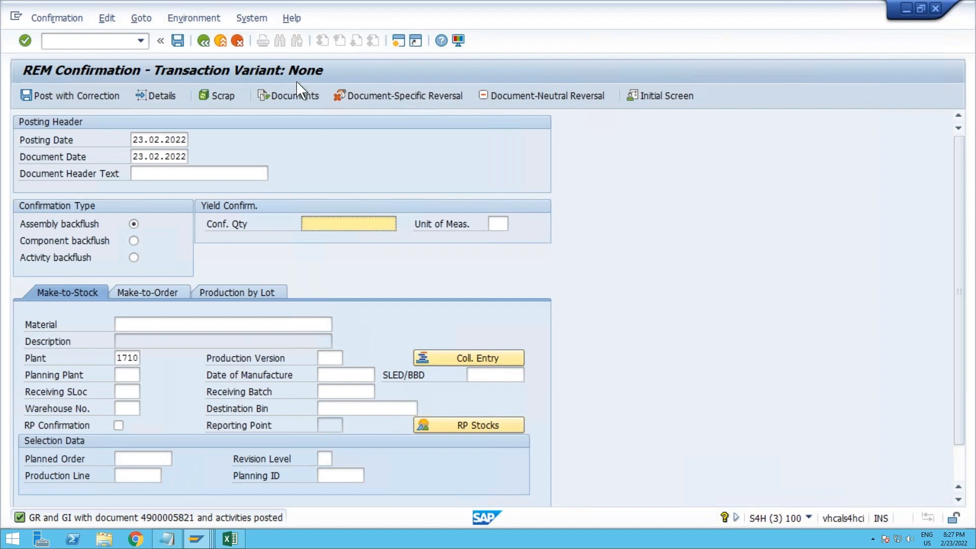
Step: Display the document log for material REM-ENGINE in plant 1710, and return to its selection screen
left_click(291, 96)
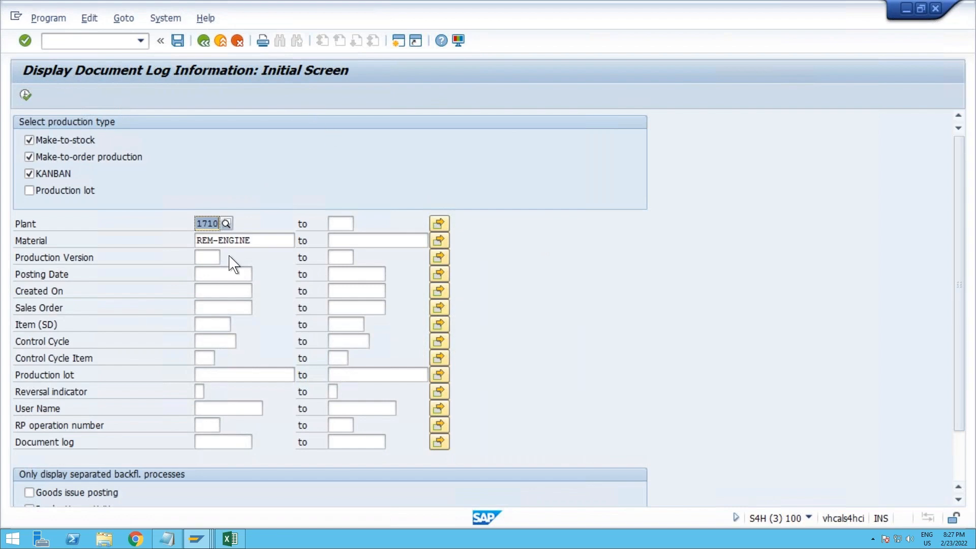
left_click(25, 95)
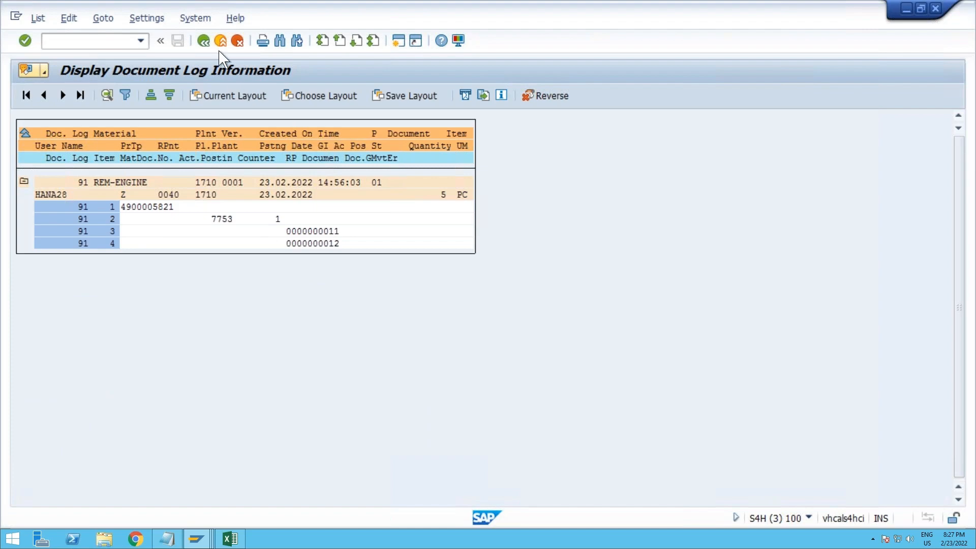
key("F3")
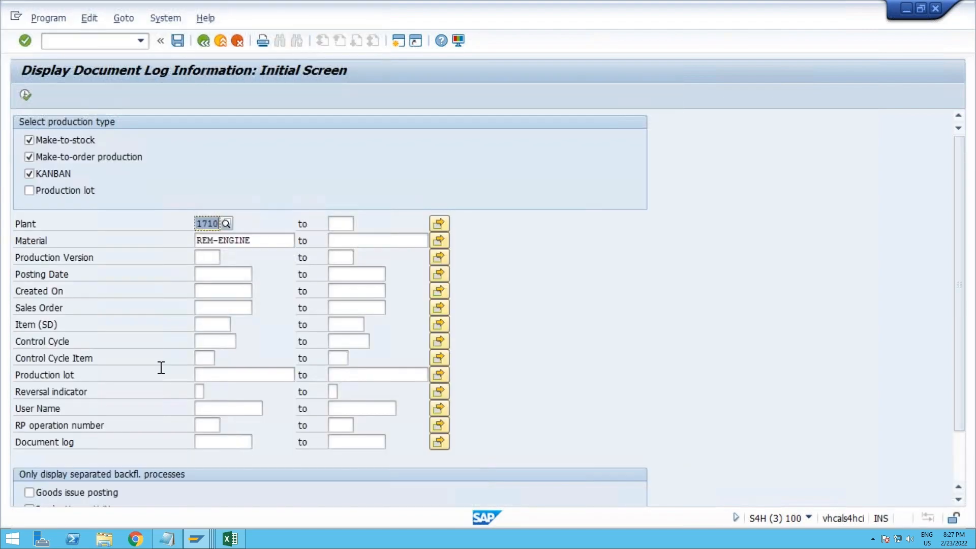
scroll(160, 367, "down", 2)
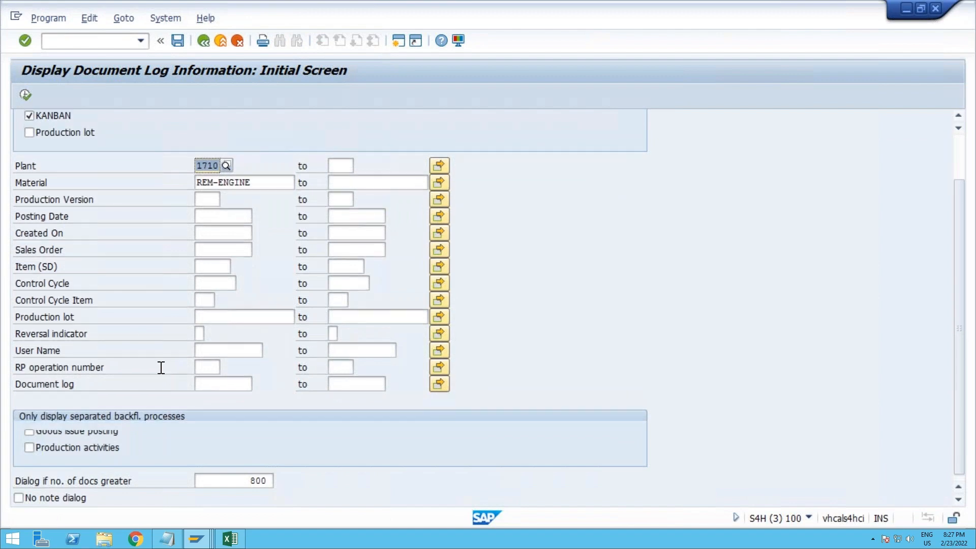
scroll(160, 367, "up", 2)
scroll(161, 367, "down", 2)
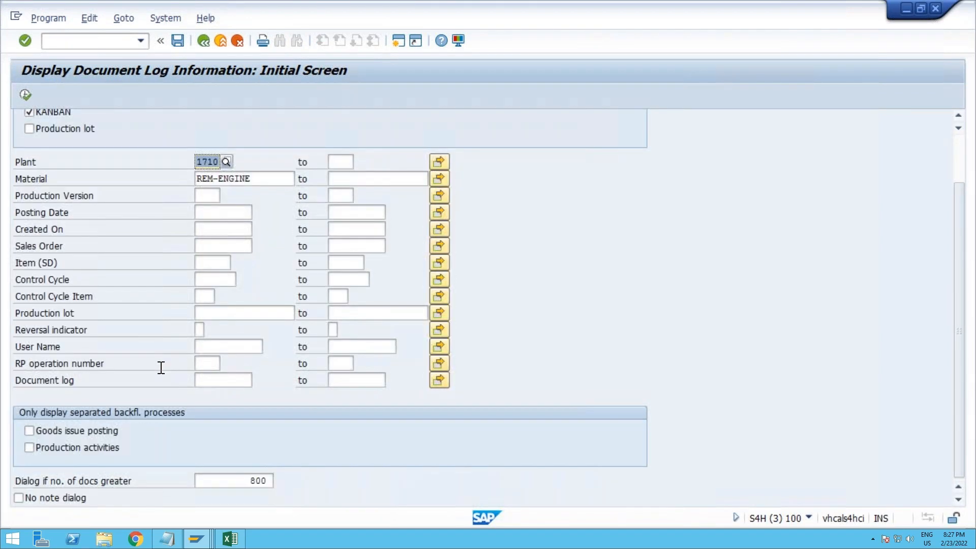
scroll(160, 367, "up", 2)
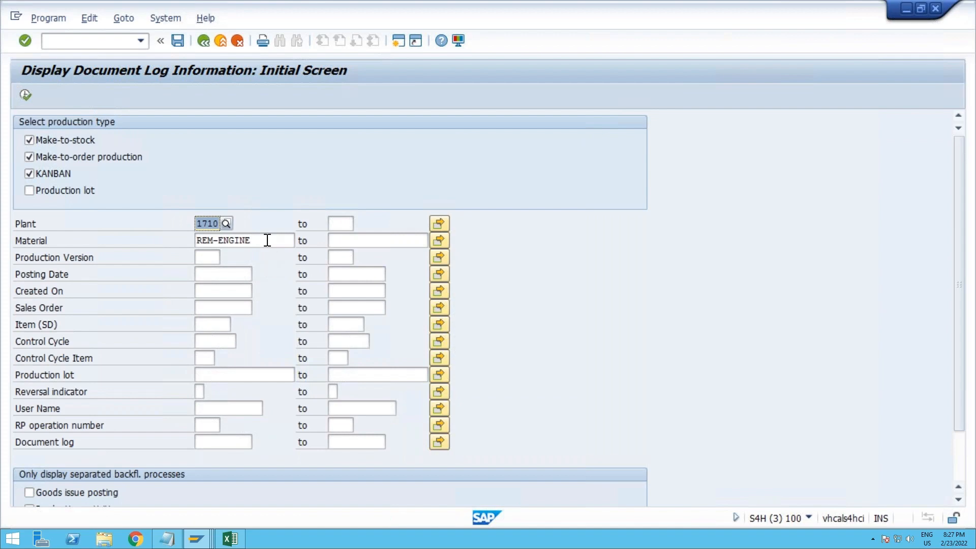
left_click_drag(267, 240, 190, 237)
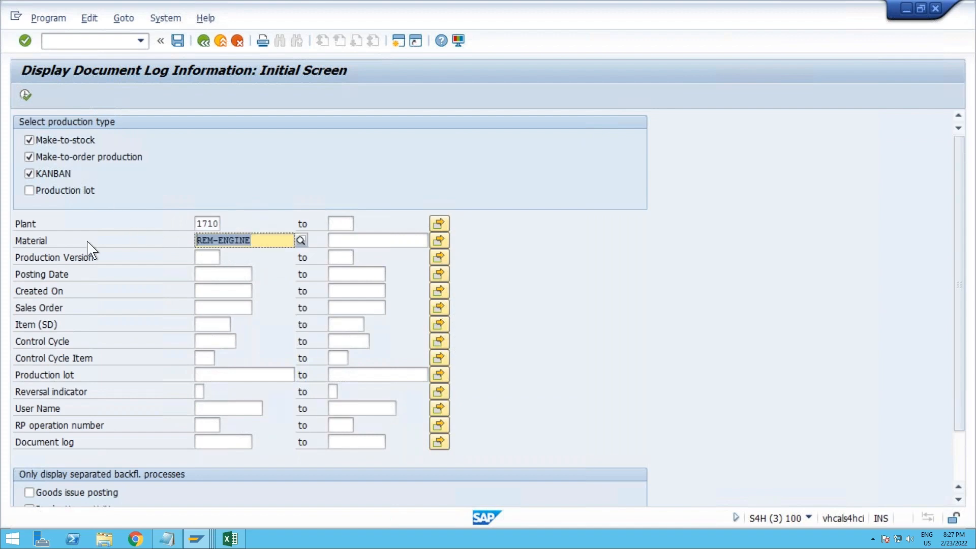
scroll(88, 243, "down", 1)
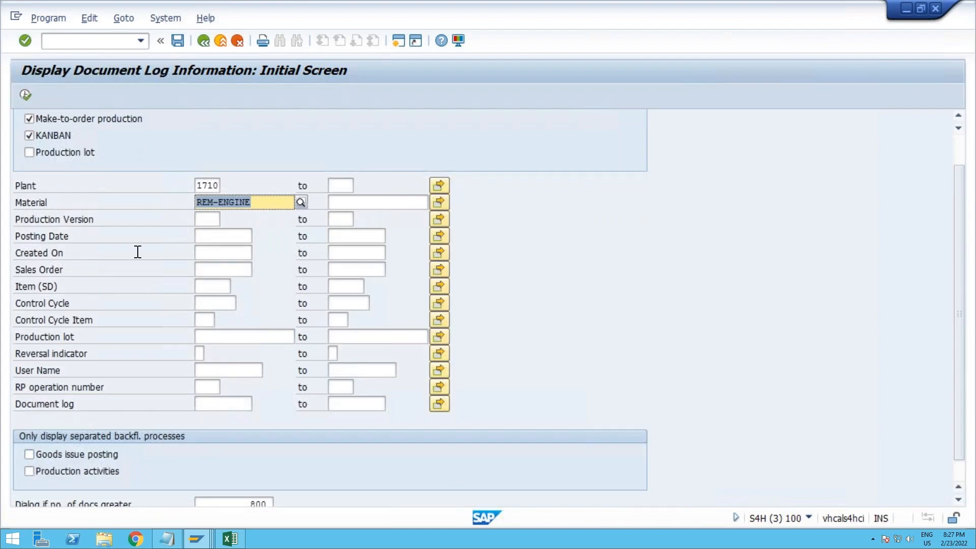
Step: Run the document log for REM-ENGINE in plant 1710 and copy the material document number from its first log item
scroll(138, 251, "up", 1)
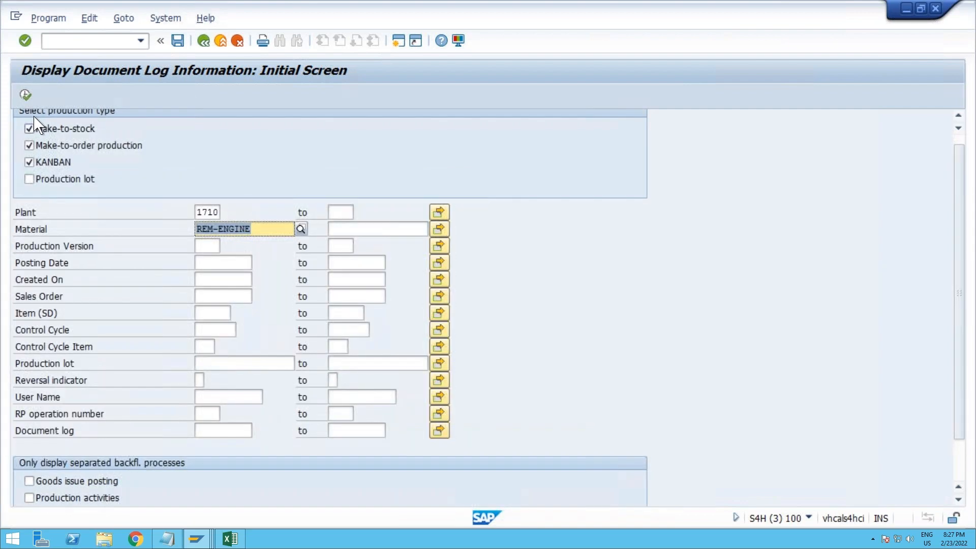
left_click(25, 95)
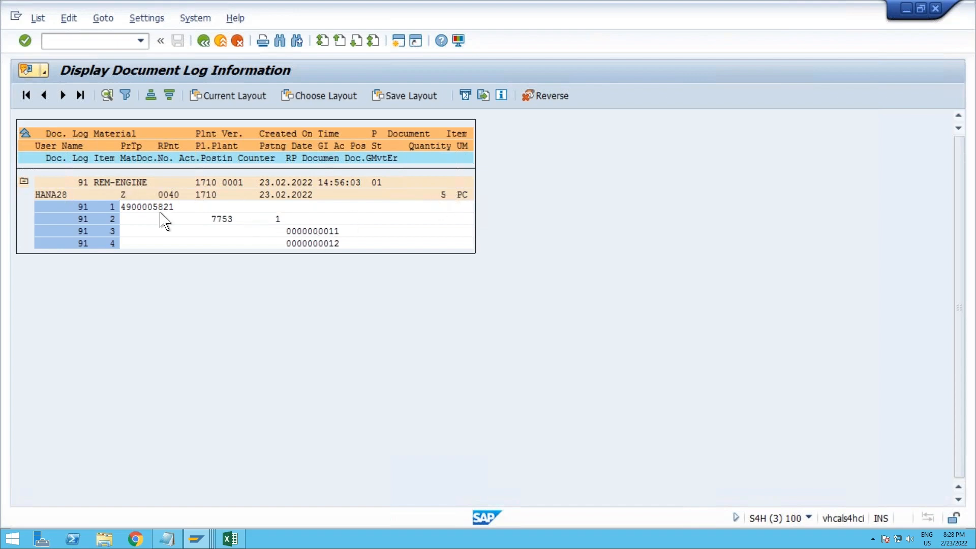
key("ctrl+y")
left_click_drag(174, 206, 120, 207)
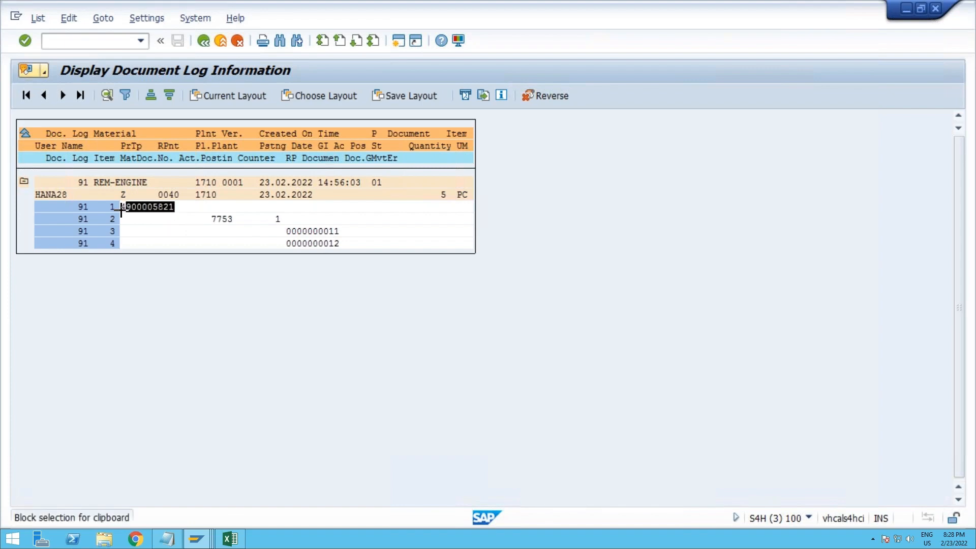
key("ctrl+c")
Step: Open transaction MIGO in a new session and display the material document with the copied number
left_click(98, 41)
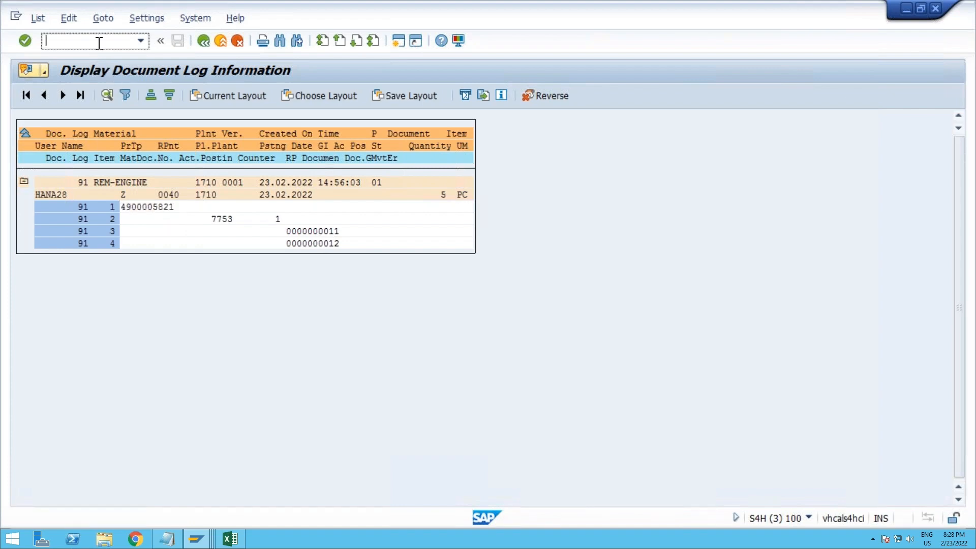
type("/omigo")
key("Return")
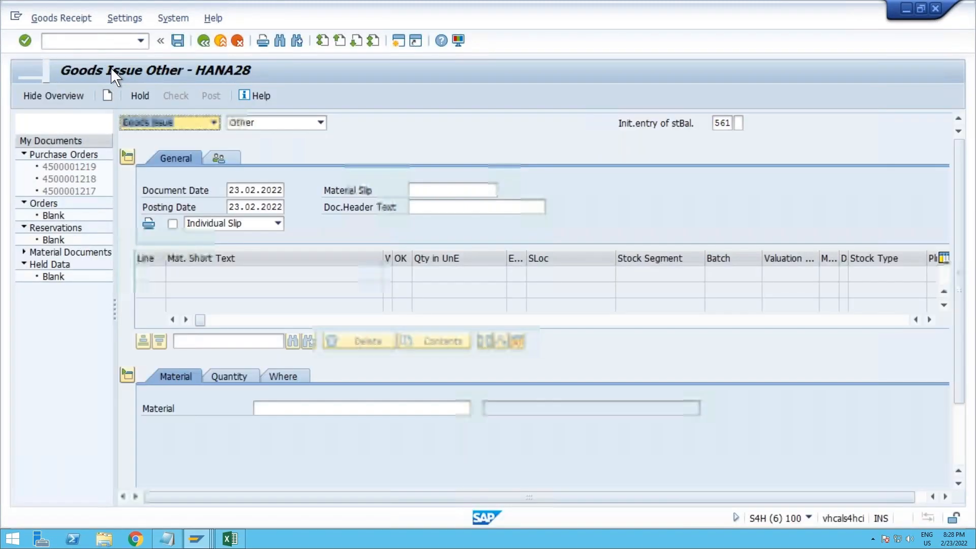
left_click(155, 123)
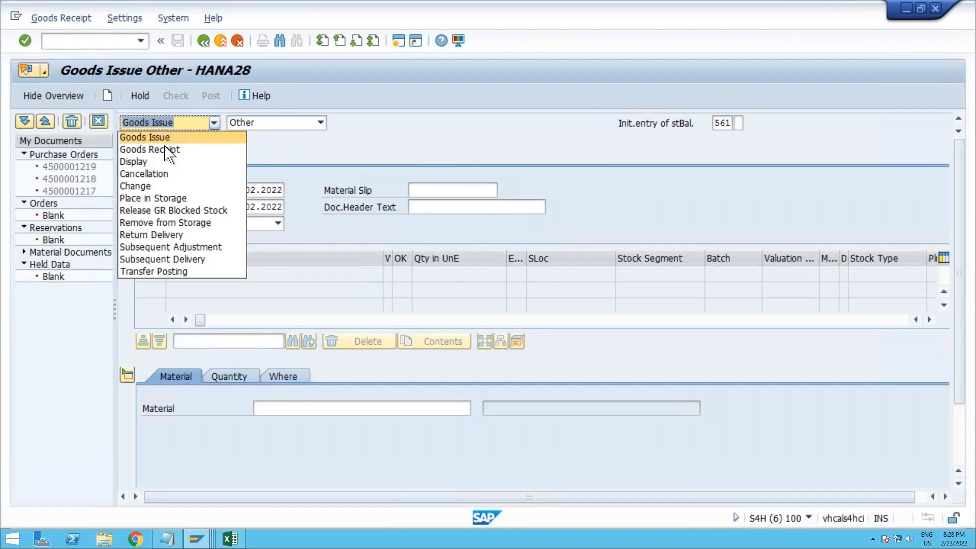
left_click(170, 162)
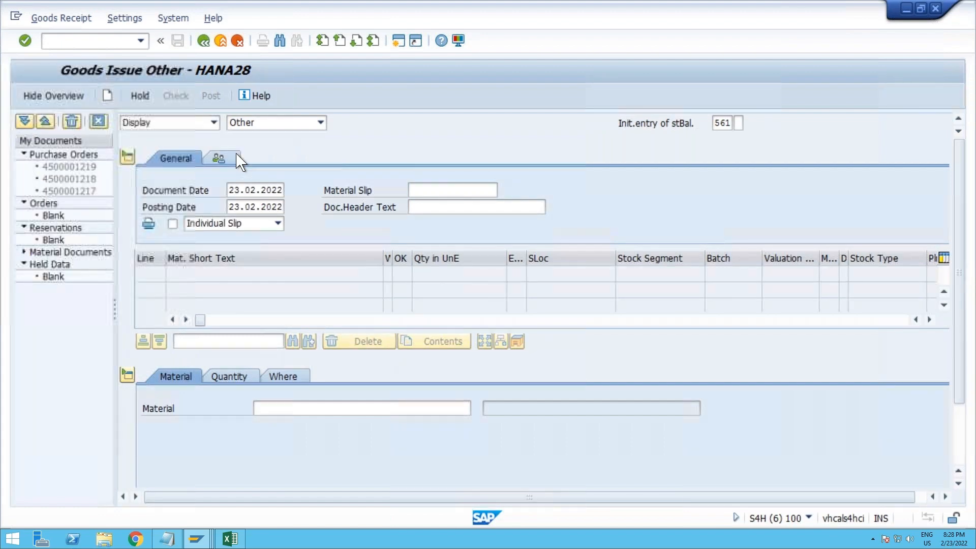
key("Return")
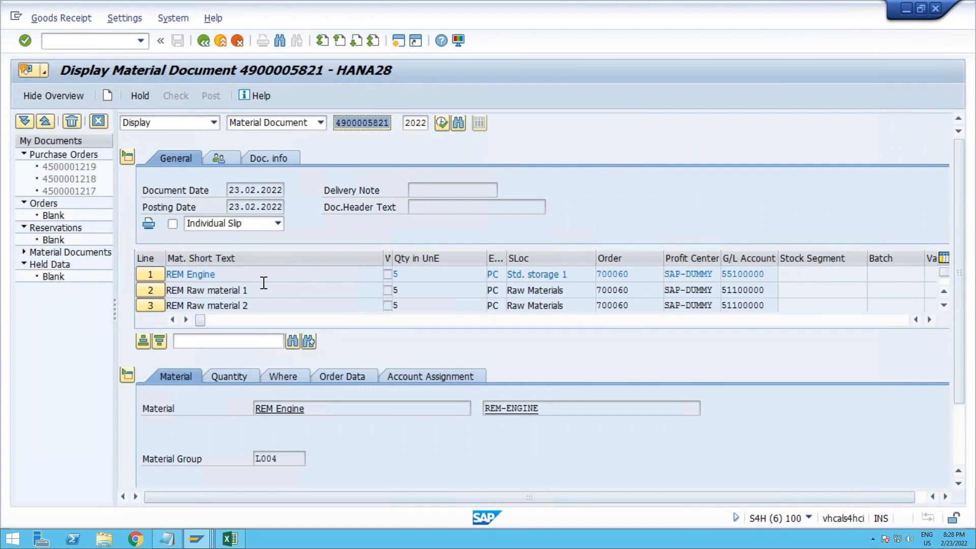
Step: Review the REM Engine, REM Raw material 1 and REM Raw material 2 lines of the material document, including their movement types
left_click(239, 275)
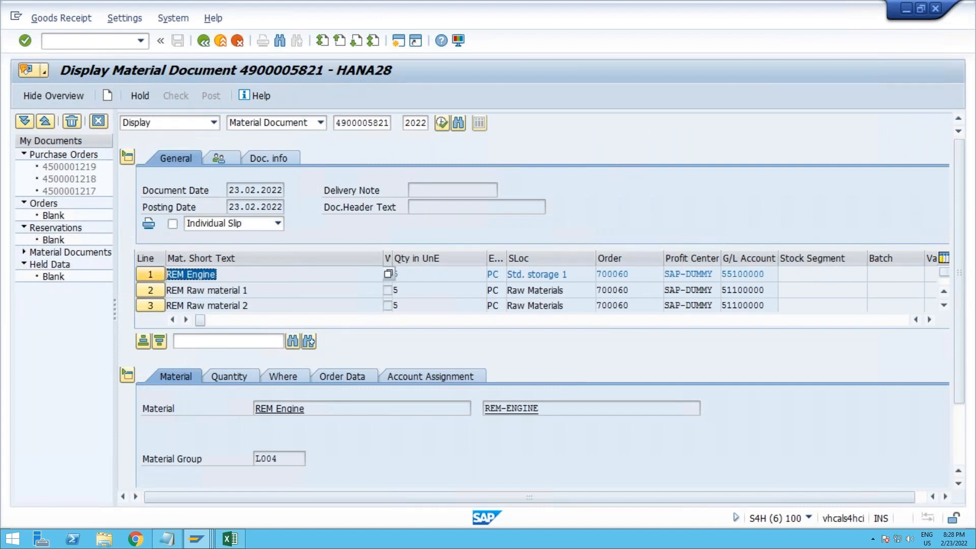
left_click(258, 291)
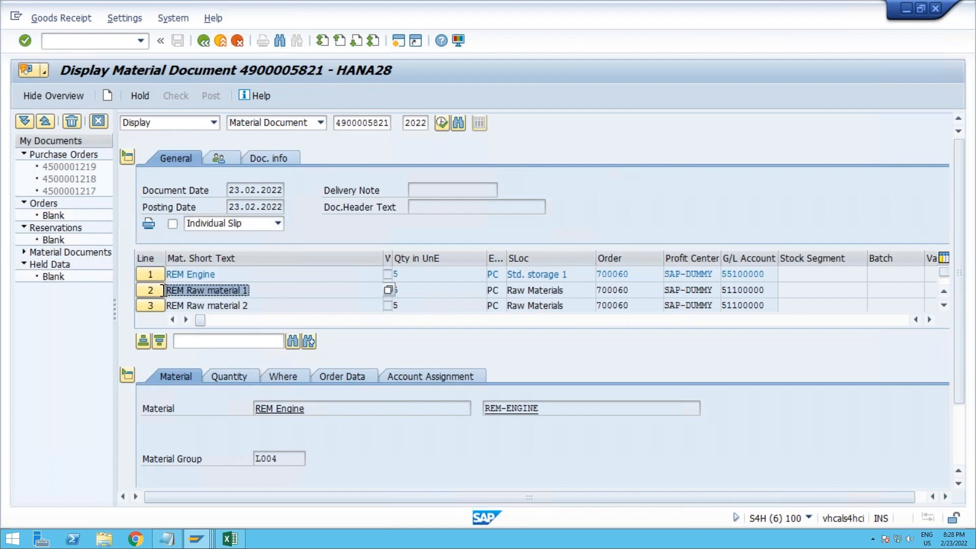
left_click(254, 306)
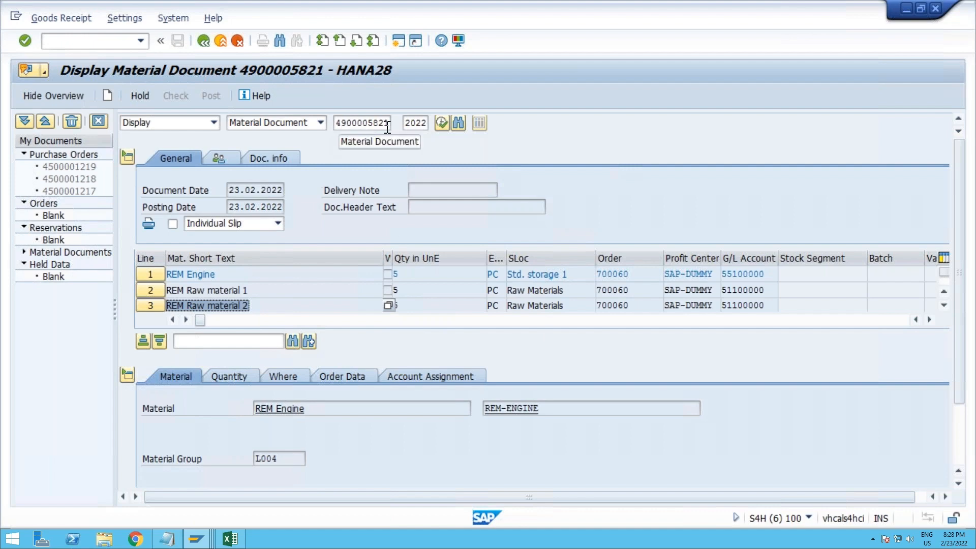
left_click(930, 320)
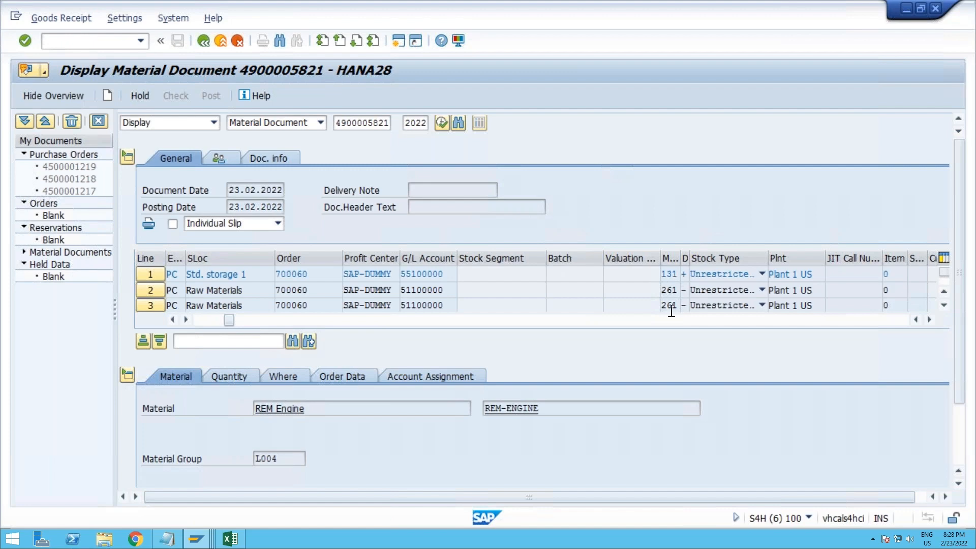
left_click(200, 321)
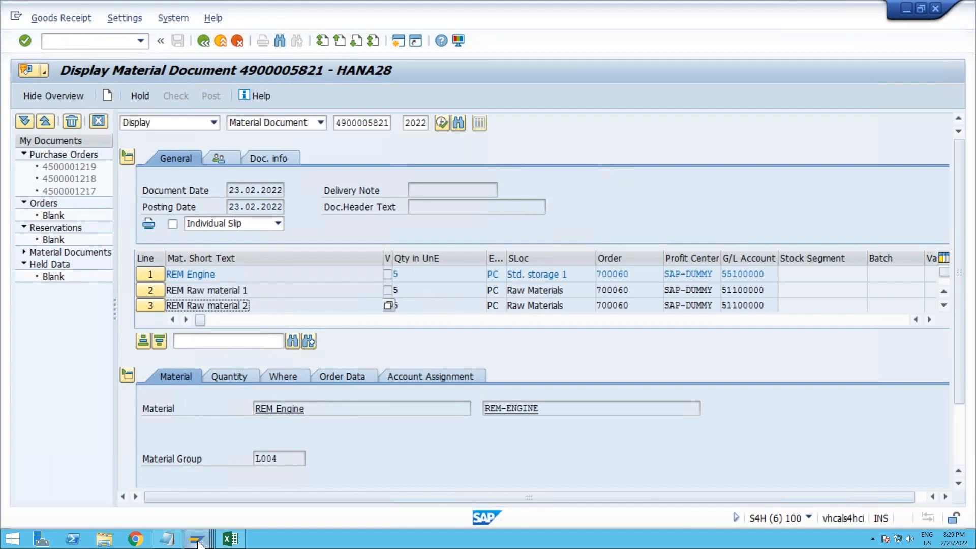
Step: Switch to the Stock/Requirements List session, refresh the list for REM-ENGINE and check its available stock quantity
mouse_move(197, 542)
left_click(183, 489)
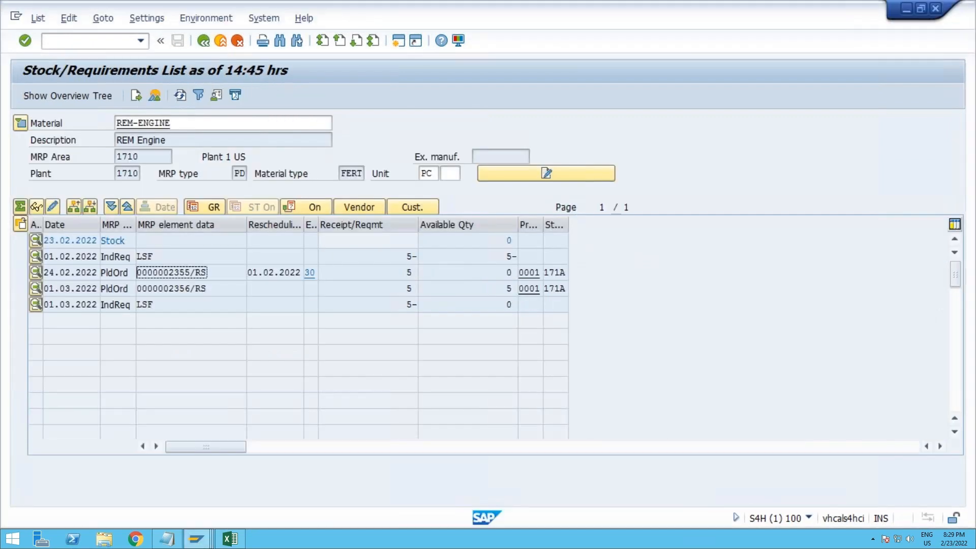
left_click(180, 95)
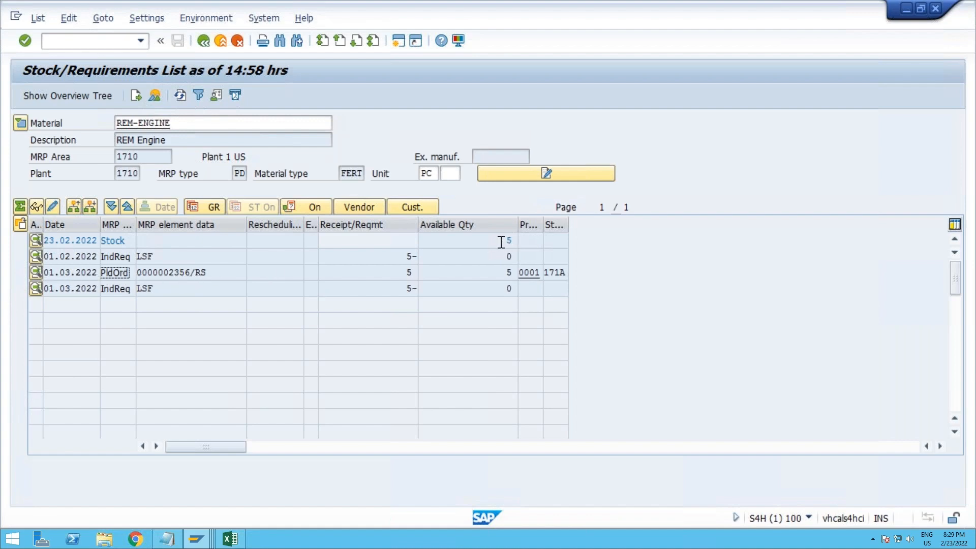
left_click_drag(501, 241, 528, 240)
Step: Display the stock/requirements list for material REM-ROH1, refresh it, and check the available stock quantity
left_click(189, 124)
key("BackSpace")
key("BackSpace")
key("BackSpace")
key("BackSpace")
key("BackSpace")
key("BackSpace")
type("roh1")
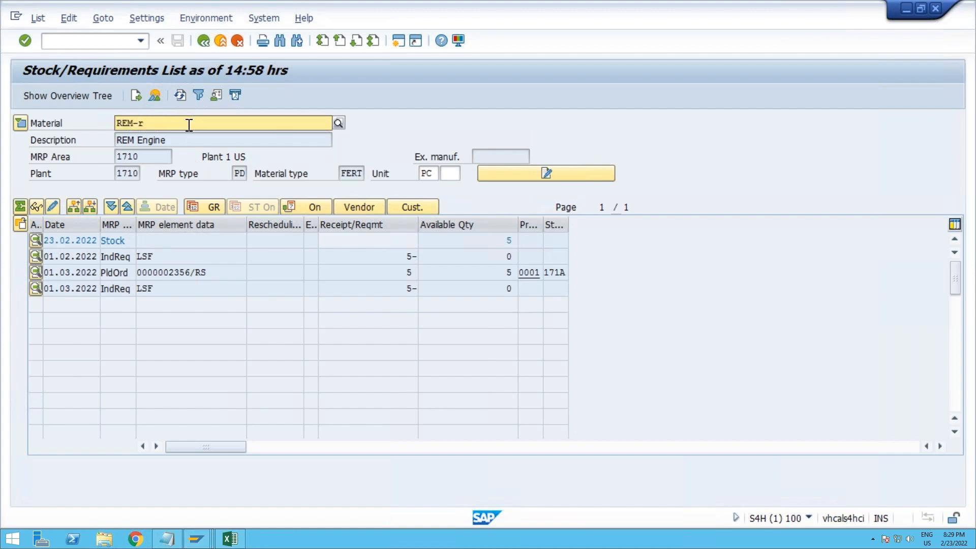
key("Return")
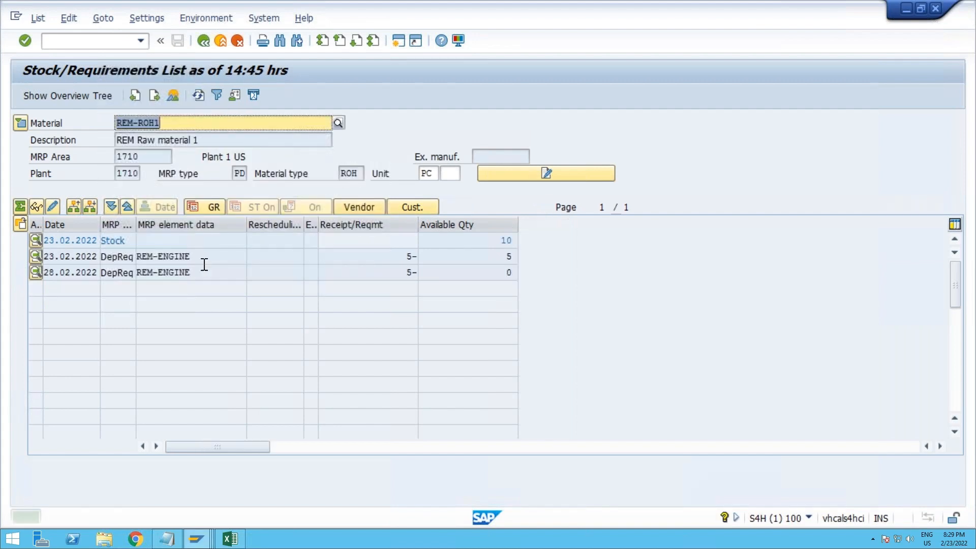
left_click(198, 95)
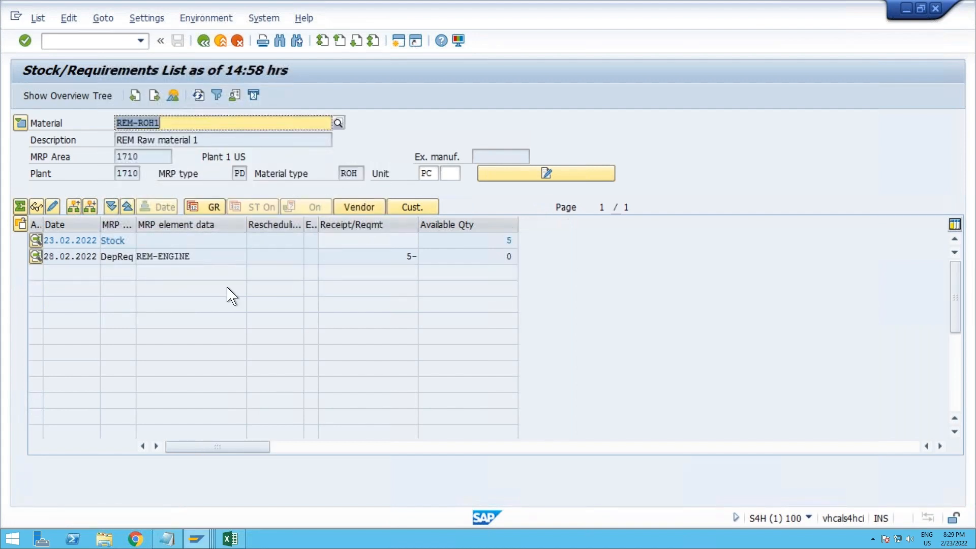
left_click(509, 241)
left_click_drag(507, 240, 543, 240)
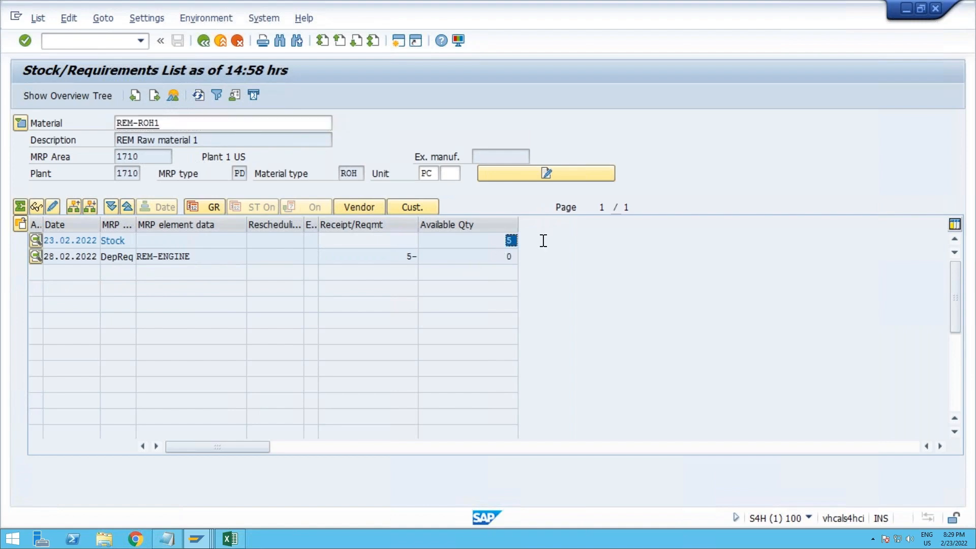
Step: Display the stock/requirements list for material REM-ROH2 and refresh it
double_click(197, 138)
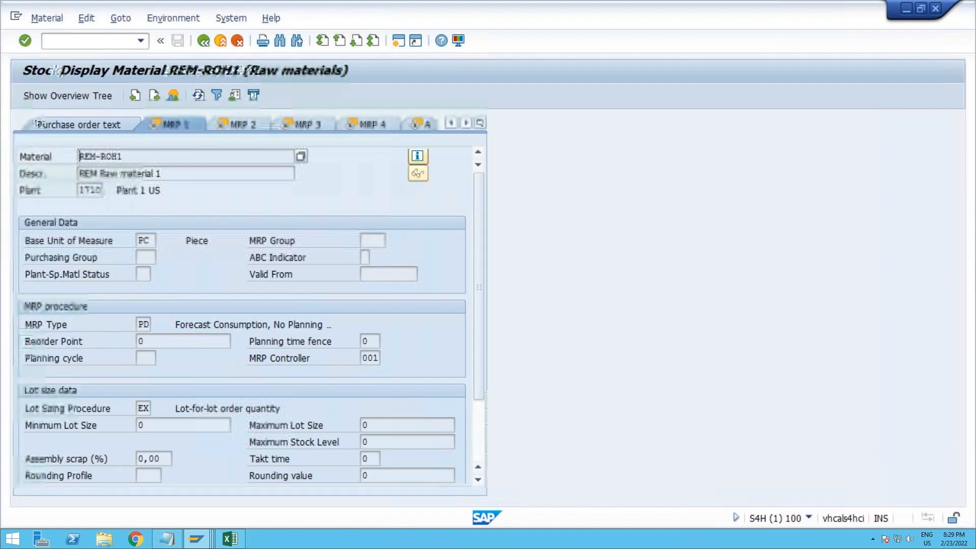
left_click(203, 41)
type("REM-ROH2")
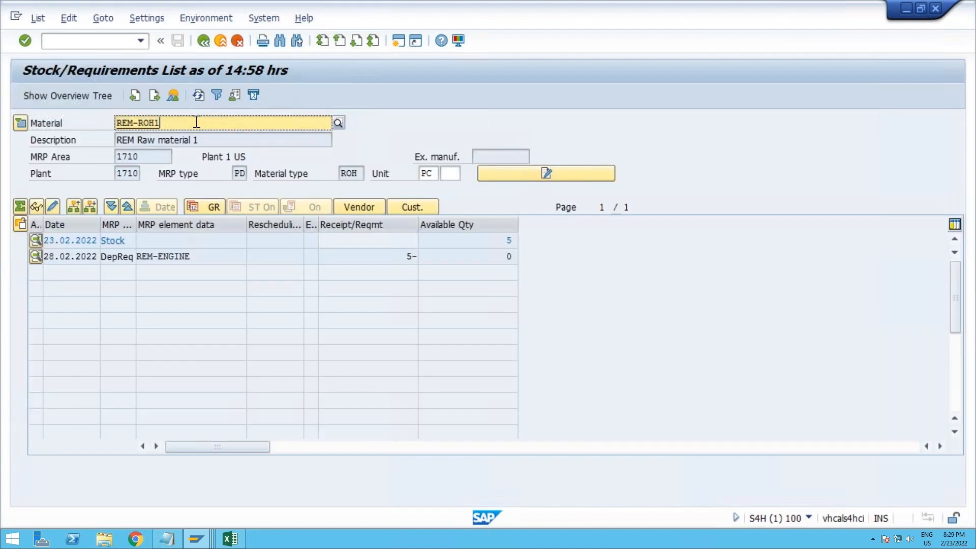
key("Return")
left_click(180, 95)
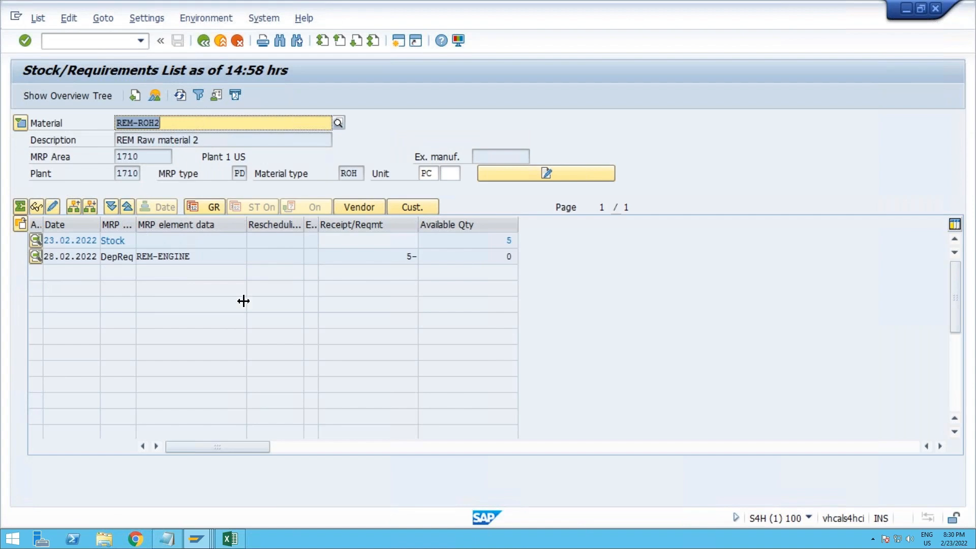
Step: Return the stock/requirements list to material REM-ENGINE
left_click(193, 542)
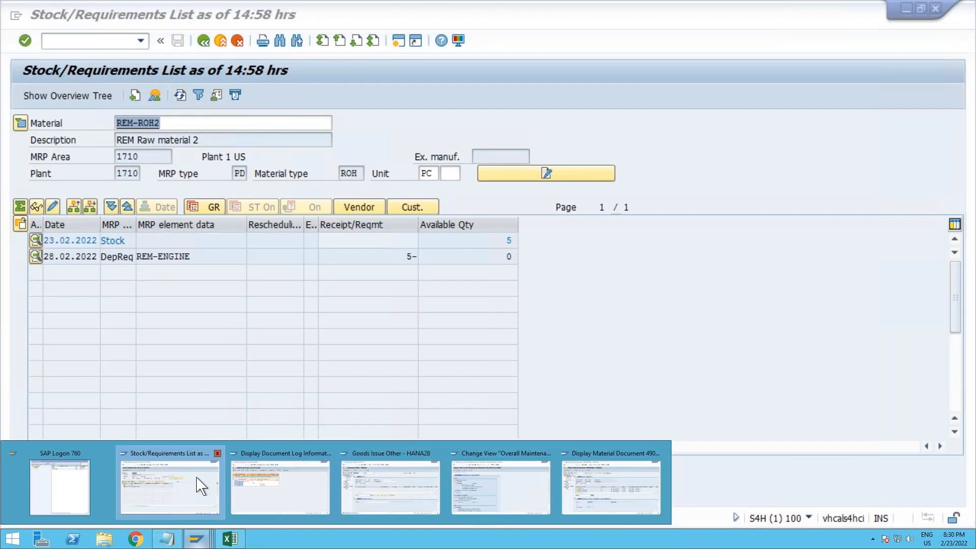
left_click(200, 485)
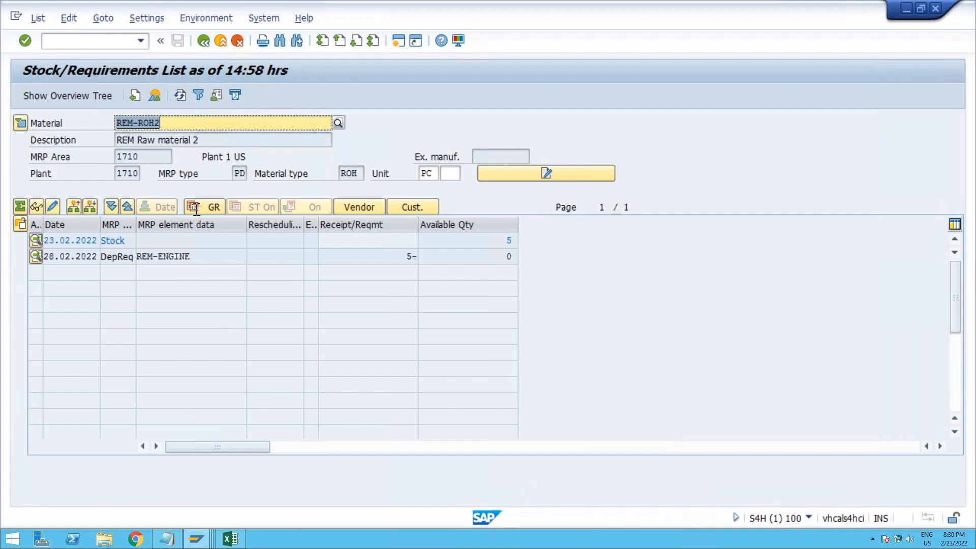
left_click(188, 125)
key("BackSpace")
key("BackSpace")
key("BackSpace")
key("BackSpace")
type("engi")
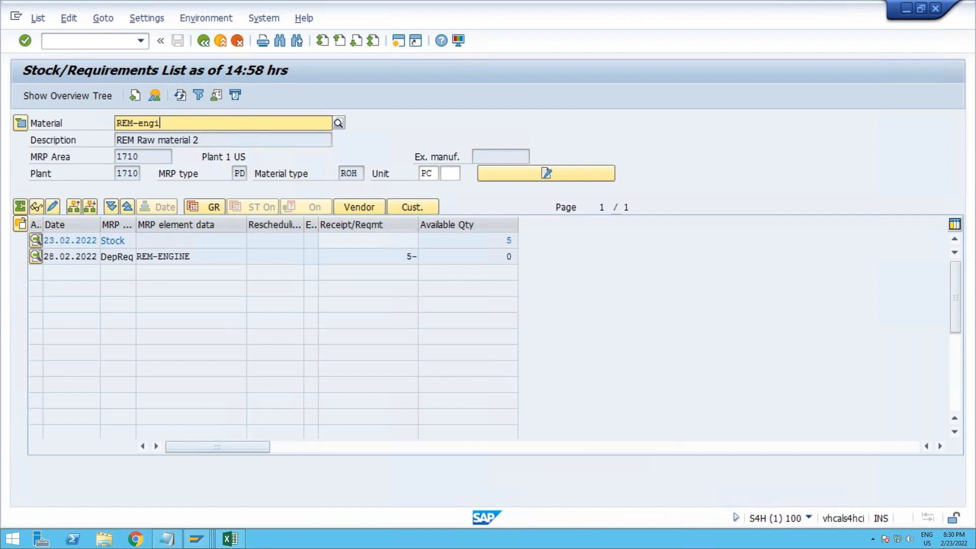
type("en")
key("Return")
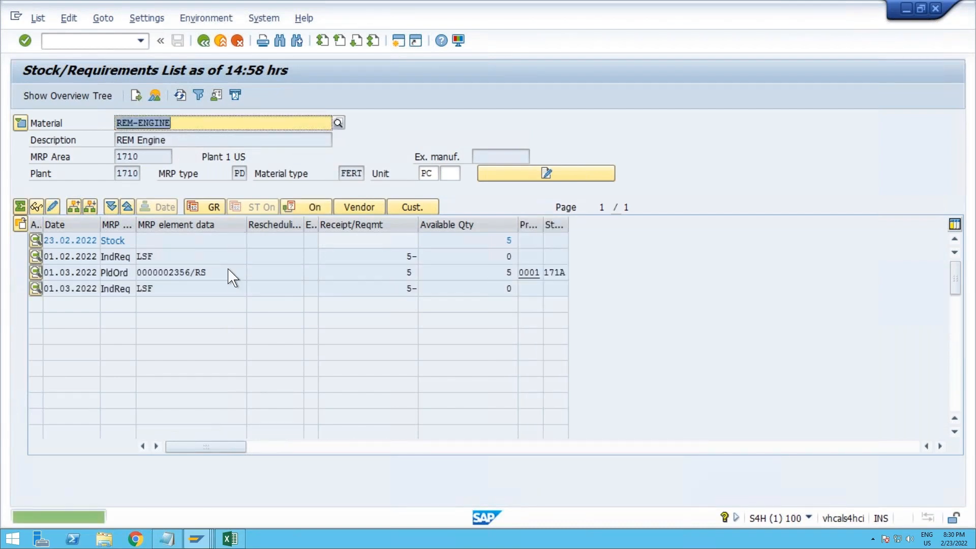
Step: Switch to the Feb batch data workbook in Excel and review the product cost collector, KKF6N preliminary cost estimate and REM indicator entries
left_click(236, 540)
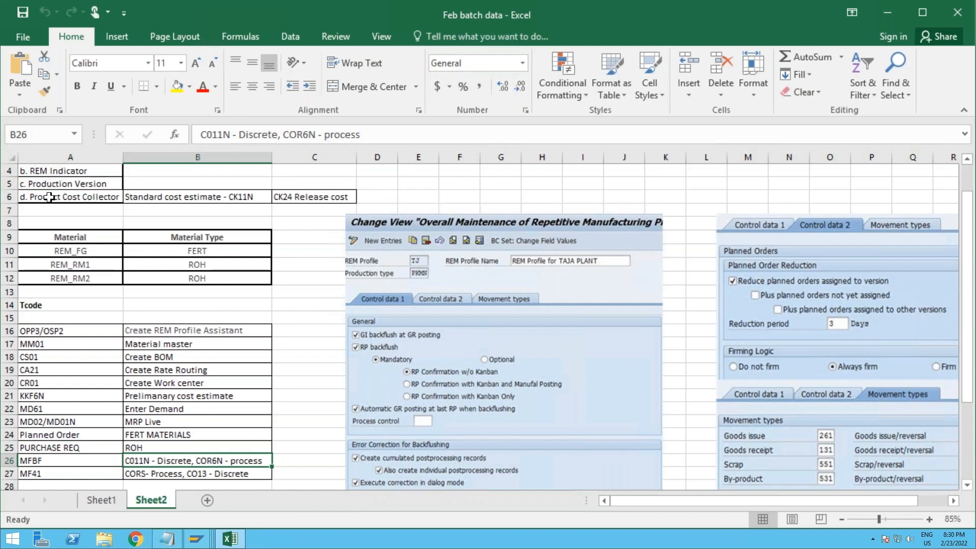
left_click(99, 200)
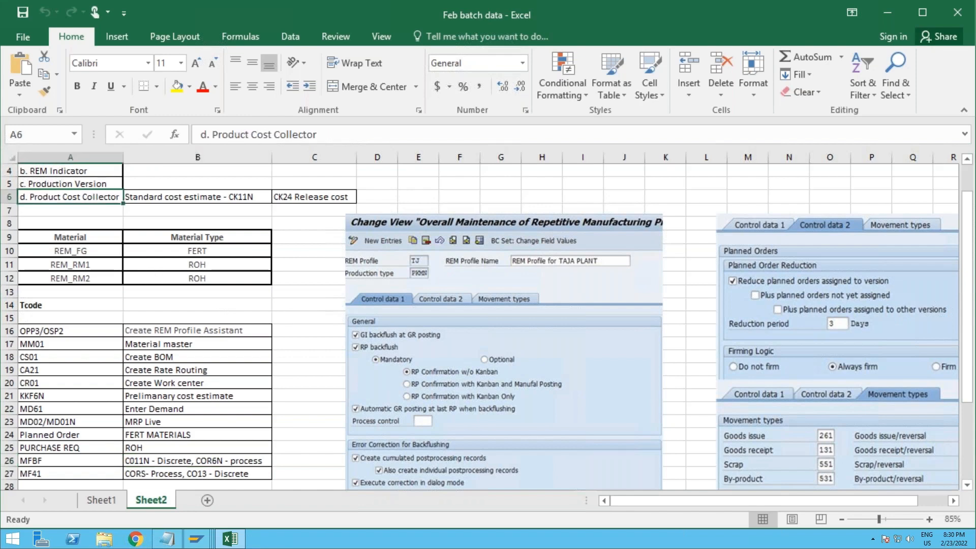
left_click_drag(51, 398, 189, 393)
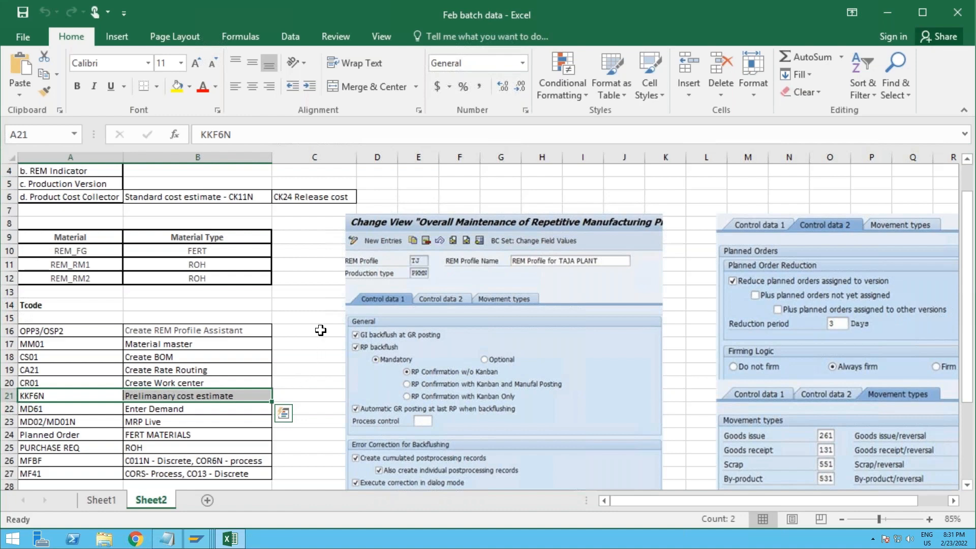
left_click(52, 173)
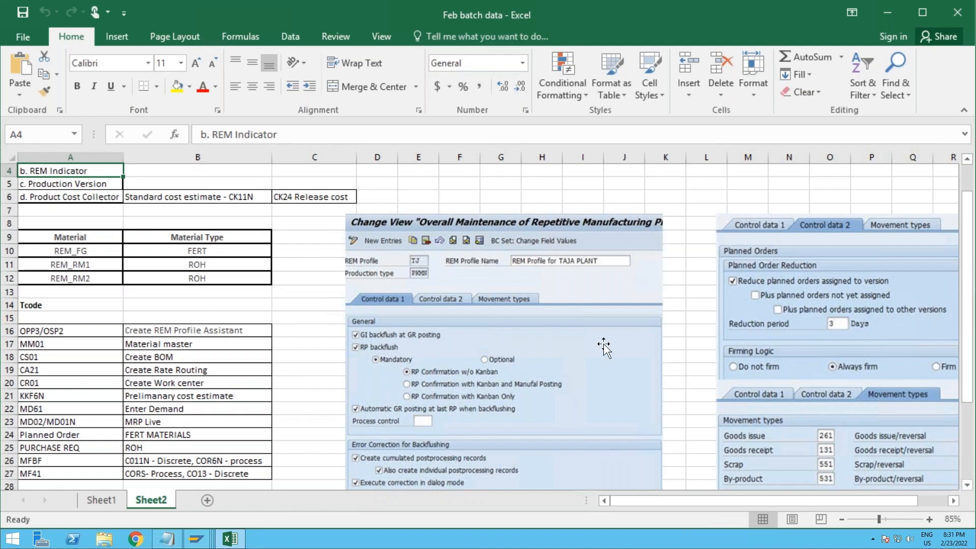
Step: Examine the REM profile screenshots on Sheet2, covering control data 1, control data 2 and movement types
scroll(604, 347, "down", 1)
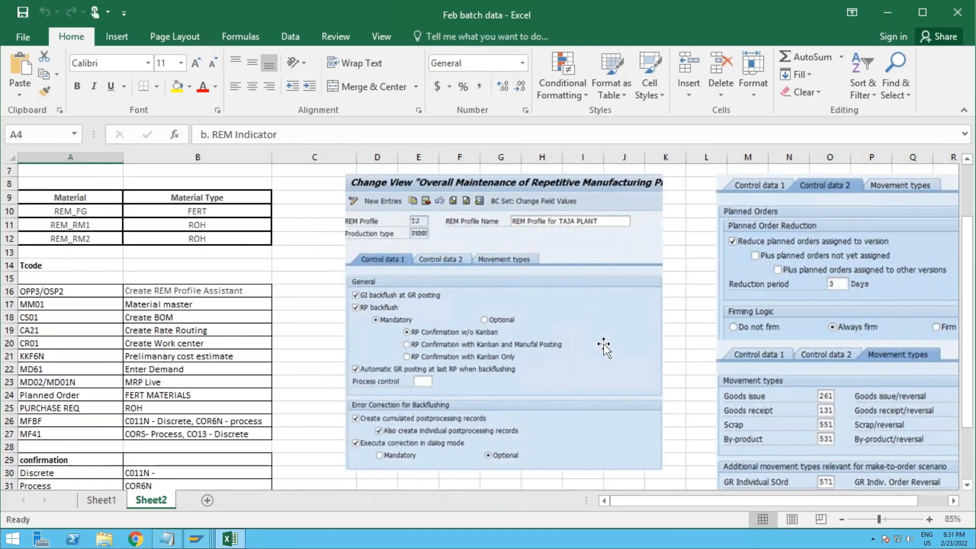
left_click_drag(658, 501, 687, 502)
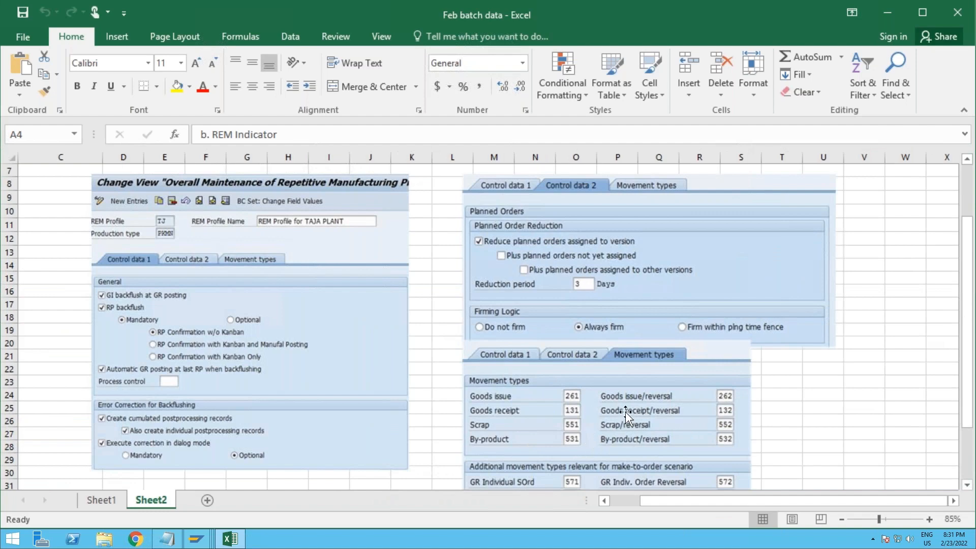
scroll(626, 414, "down", 1)
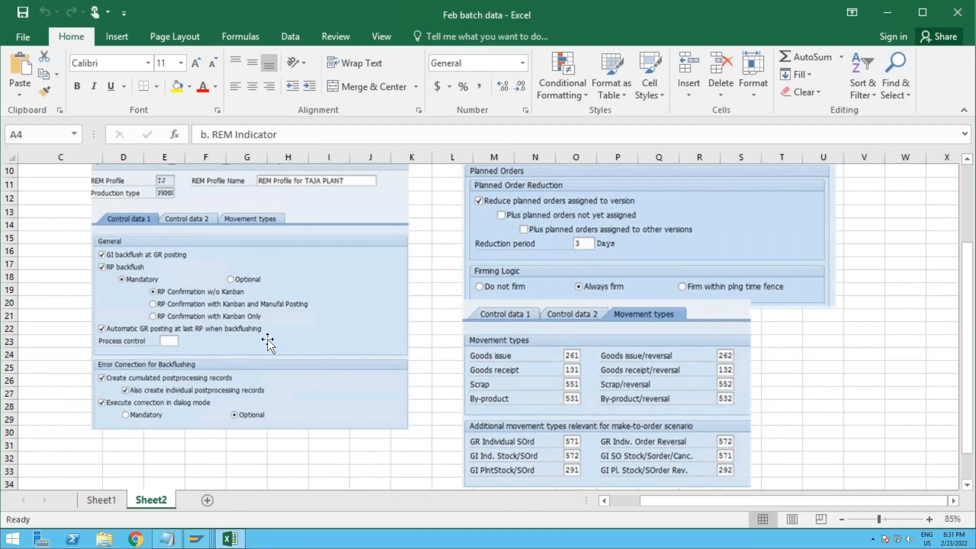
scroll(268, 344, "up", 1)
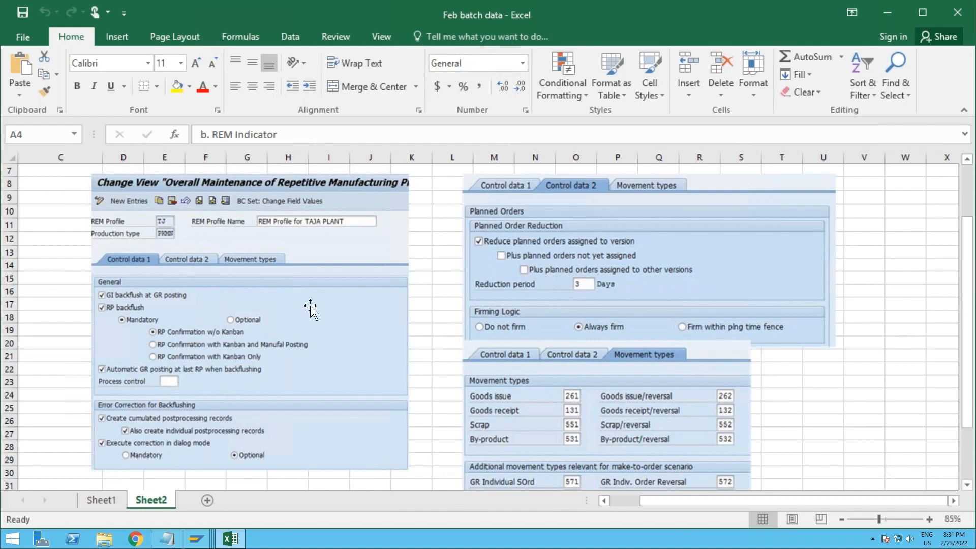
left_click(620, 501)
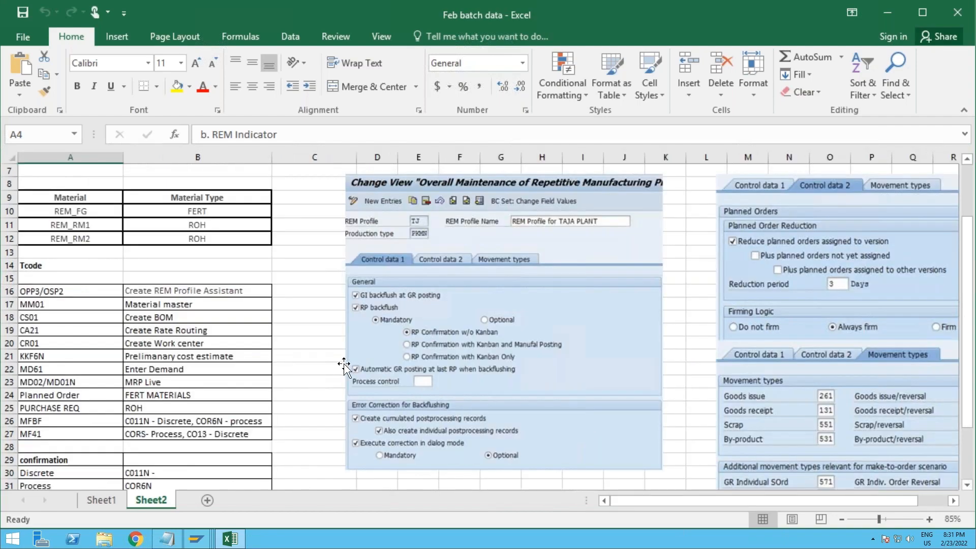
Step: Switch to the SAP document log session, view the log in the Standard SAP variant - Make-to-stock layout, and return to its selection screen
left_click(309, 313)
key("alt+Tab")
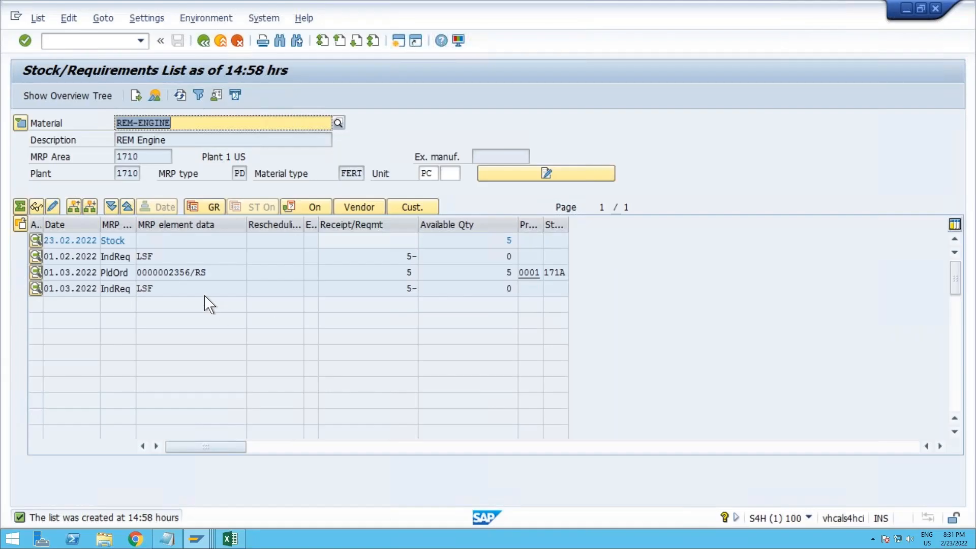
left_click(196, 538)
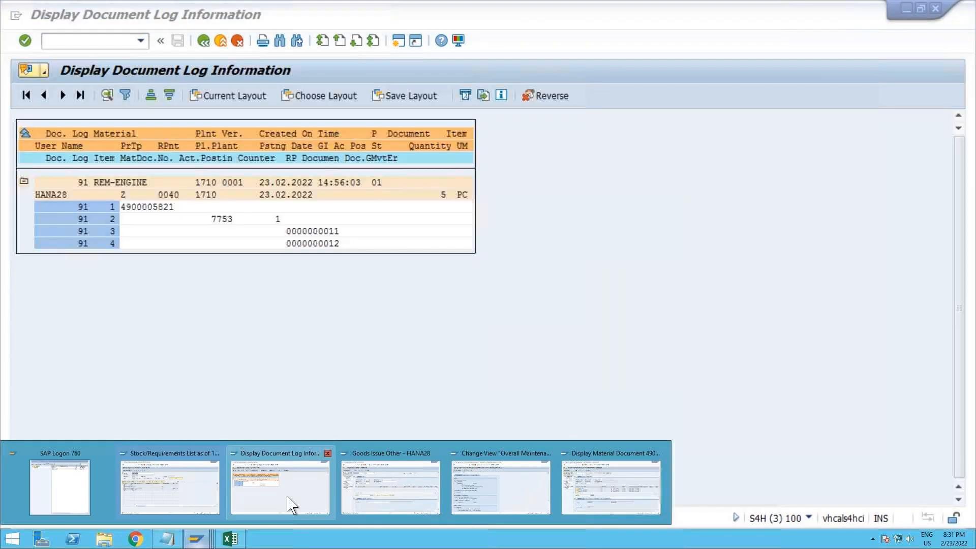
left_click(298, 499)
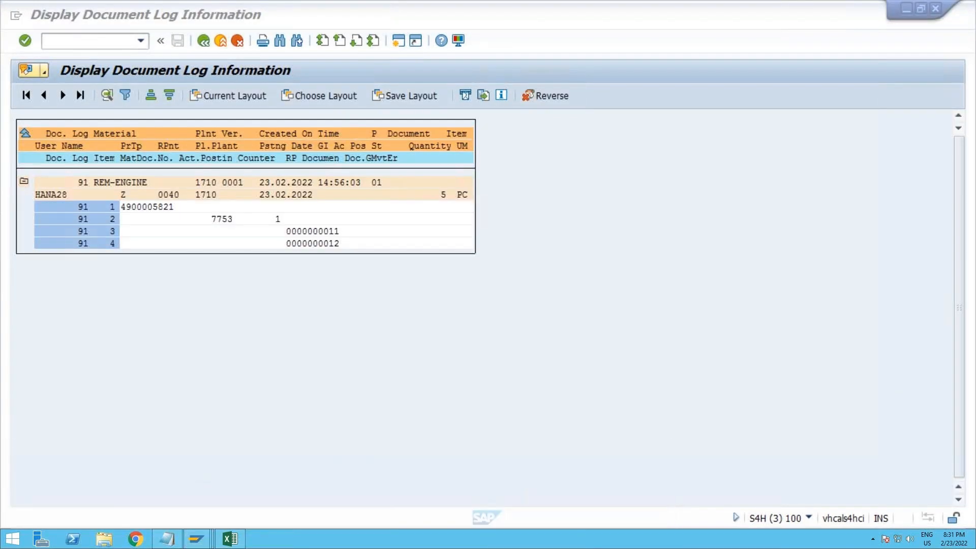
left_click(311, 106)
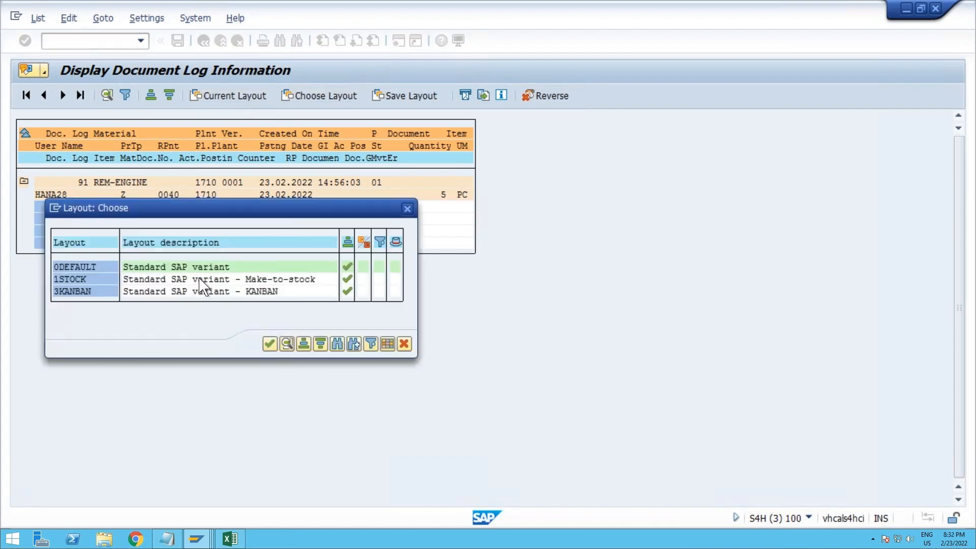
double_click(199, 279)
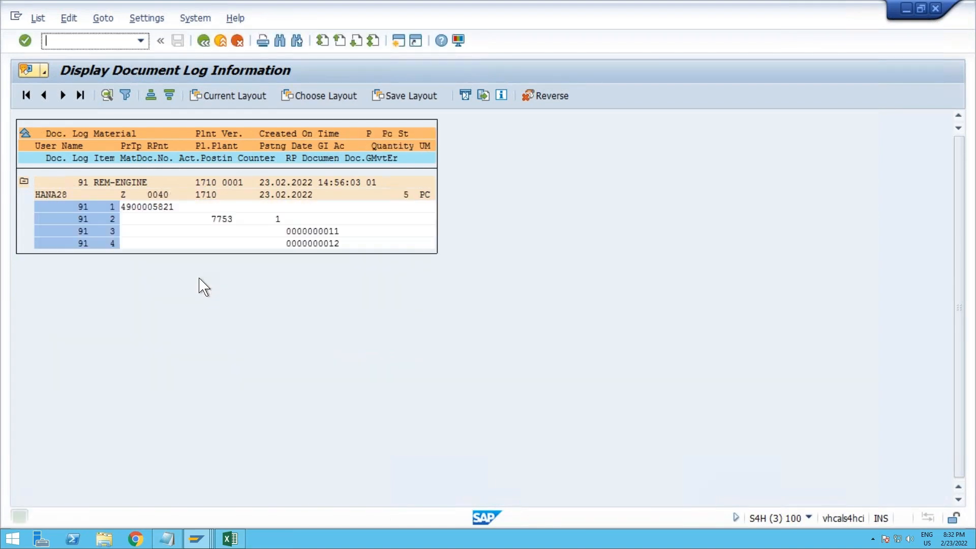
left_click(205, 40)
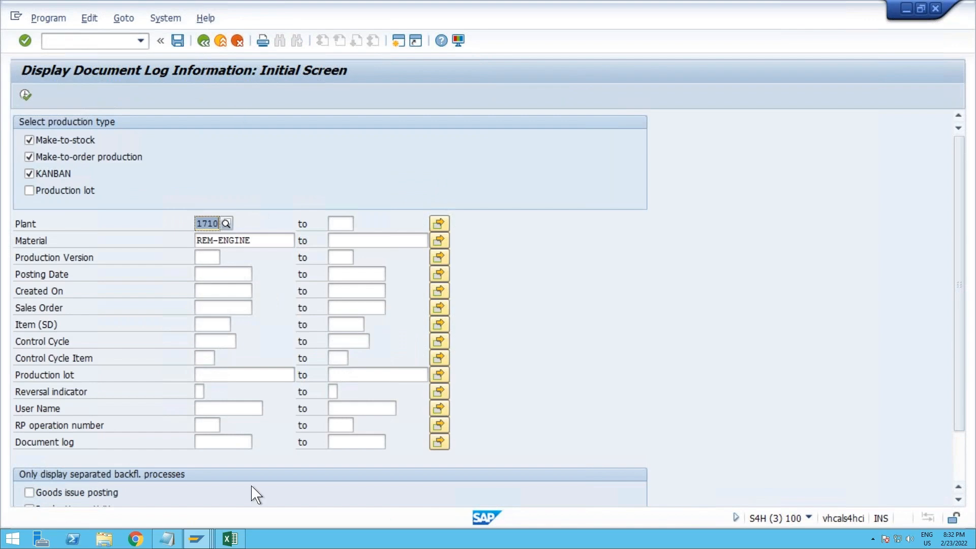
Step: Look up the REM confirmation and reversal transaction codes on Sheet2 of the Feb batch data workbook in Excel
left_click(230, 539)
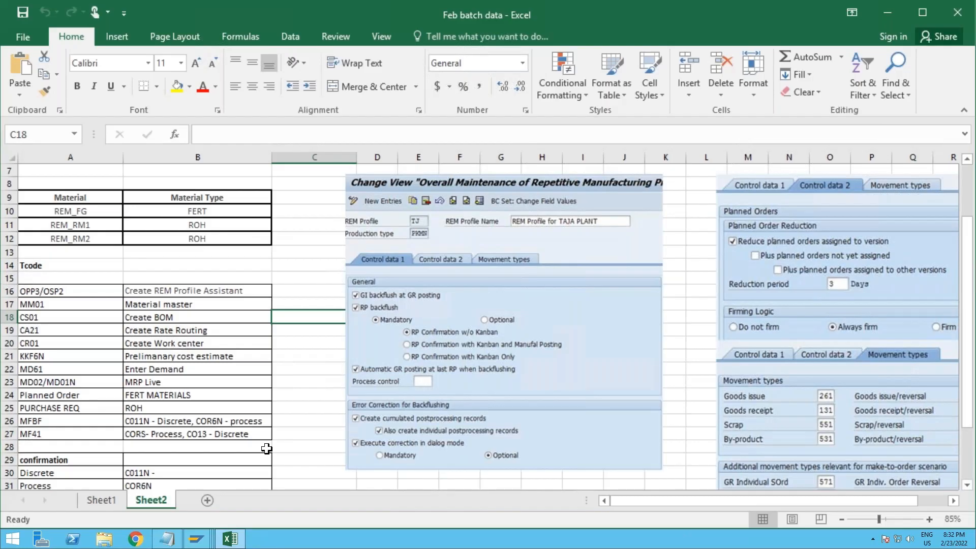
left_click(321, 420)
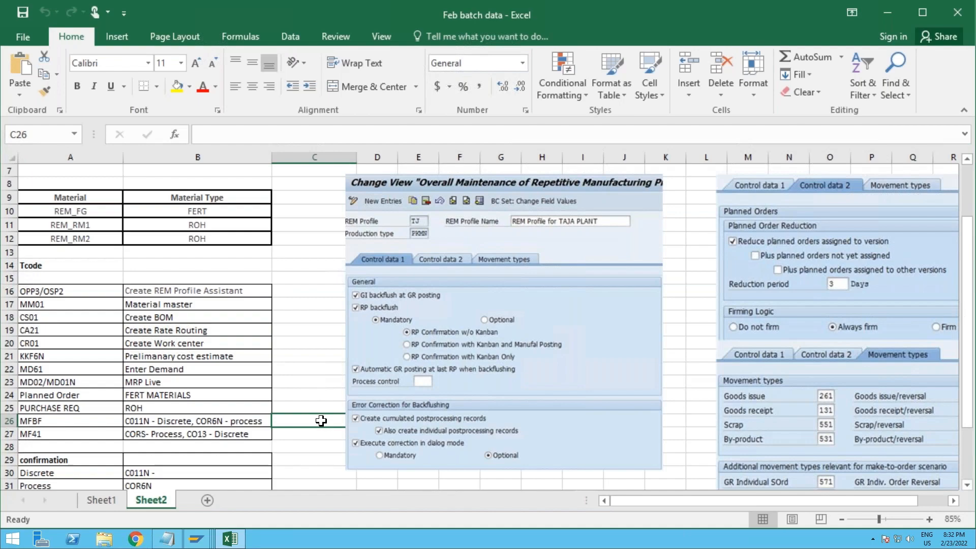
scroll(322, 420, "down", 2)
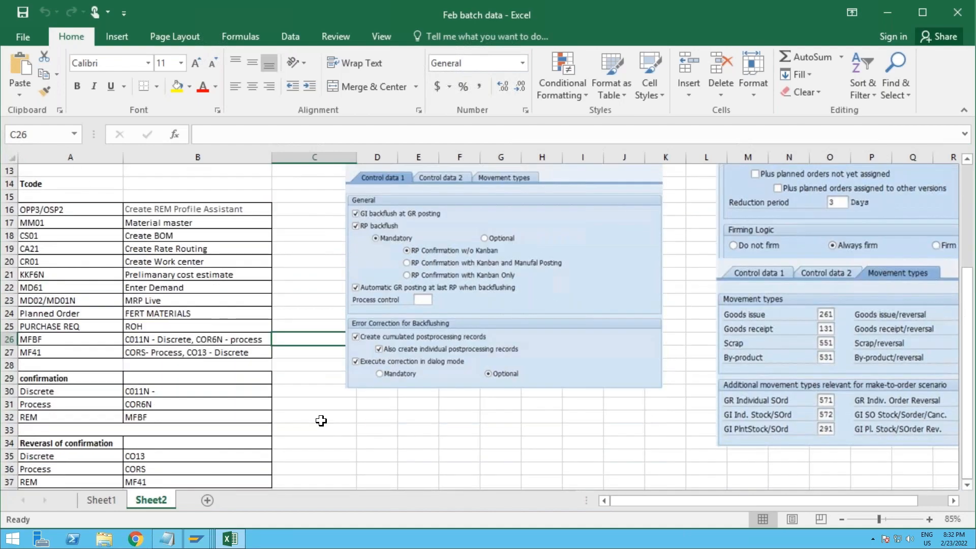
scroll(321, 421, "down", 1)
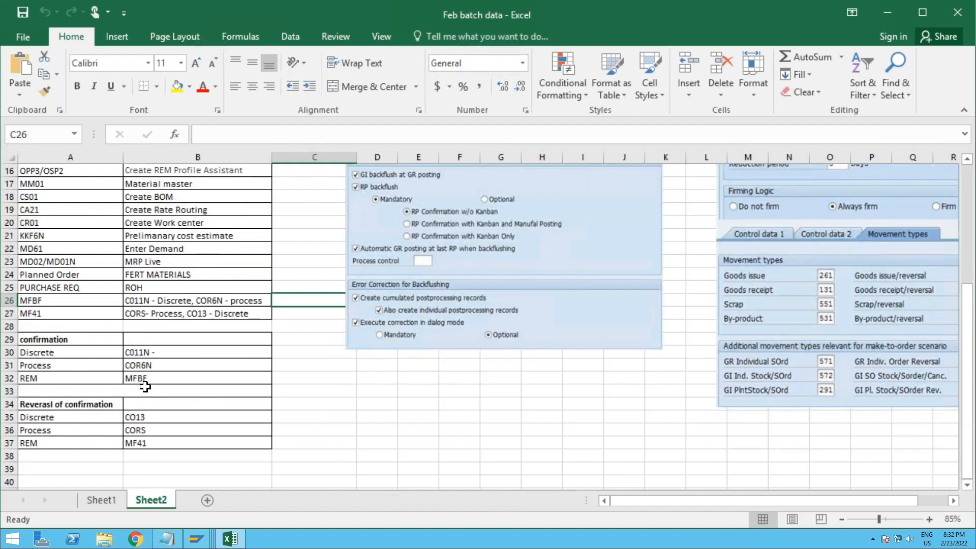
left_click(60, 314)
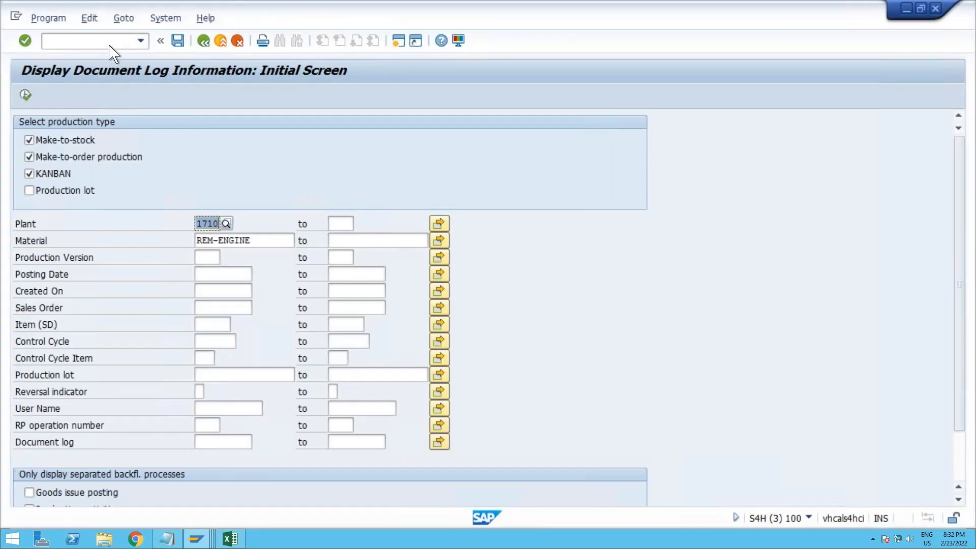
Step: Switch to the SAP document log session and open transaction MF41 for document-specific cancellation of confirmations
left_click(110, 42)
type("/nmf")
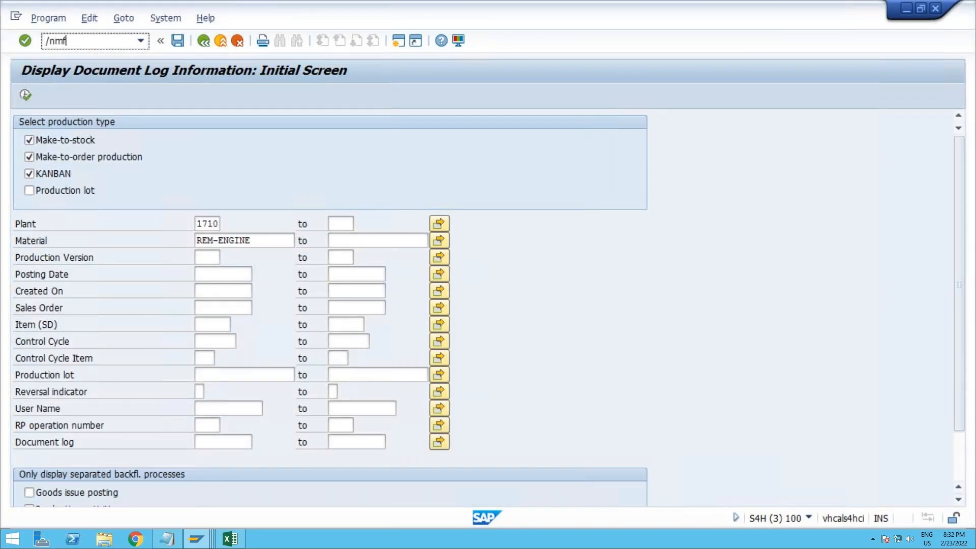
type("41")
key("Return")
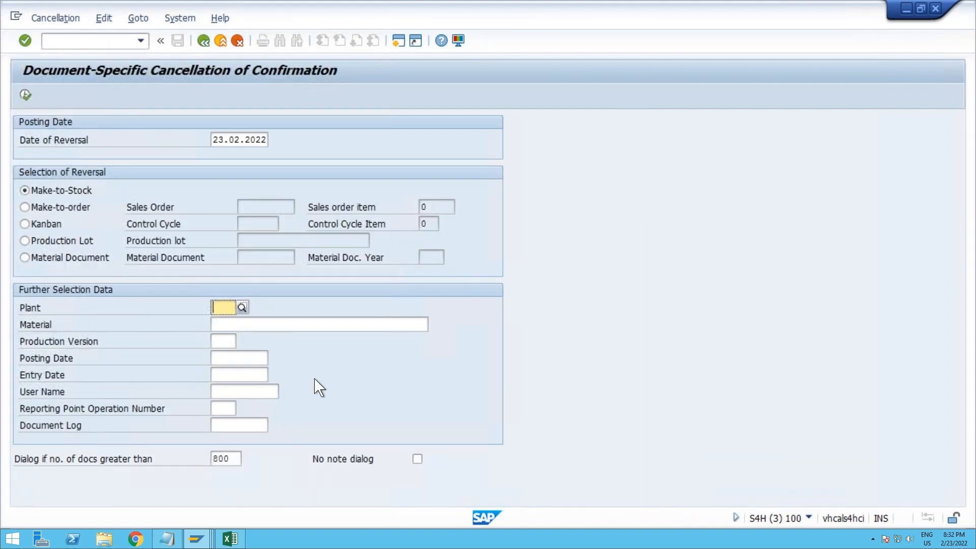
Step: Set the cancellation selection to plant 1710 and material REM-ENGINE
type("1710")
key("Tab")
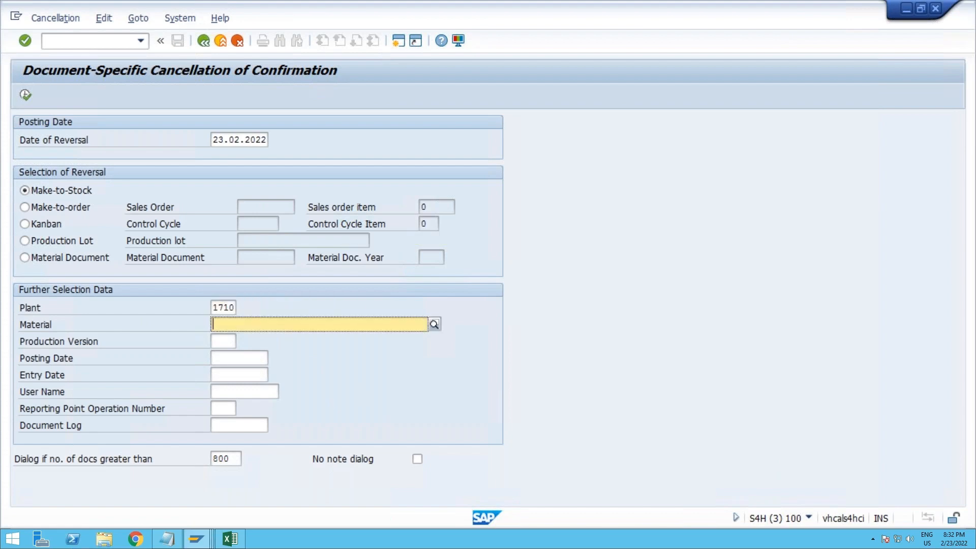
type("REM")
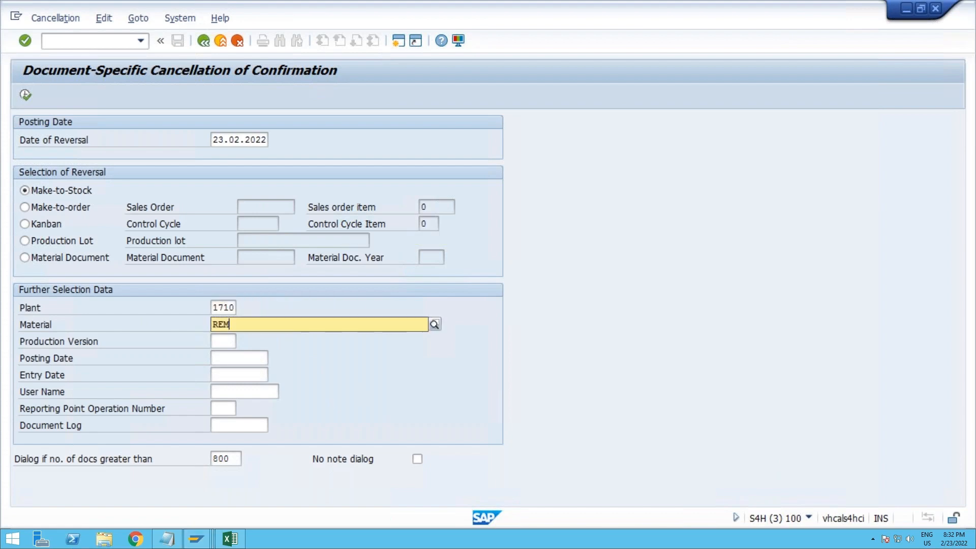
type("-ENGINE")
key("Return")
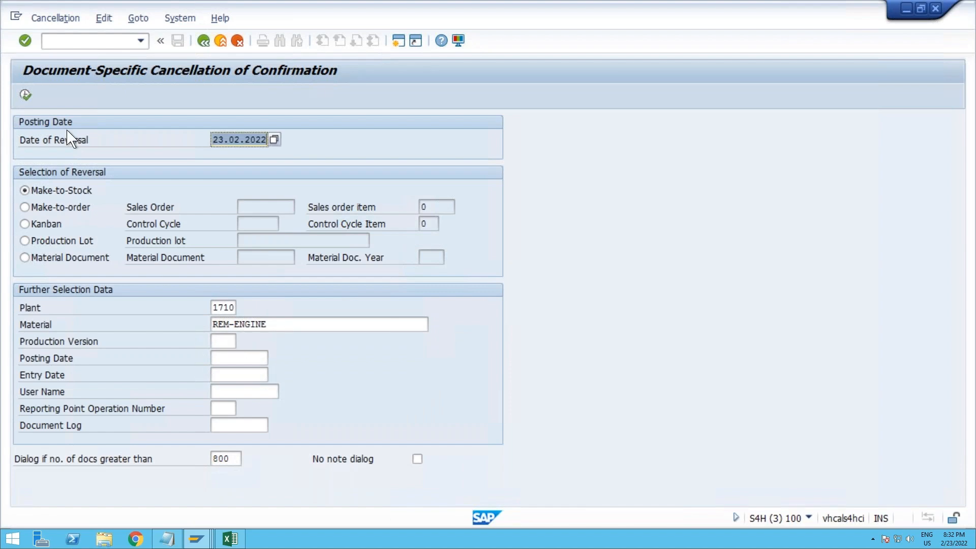
Step: List the matching confirmations and reverse the REM-ENGINE backflush of 5 pieces
left_click(25, 95)
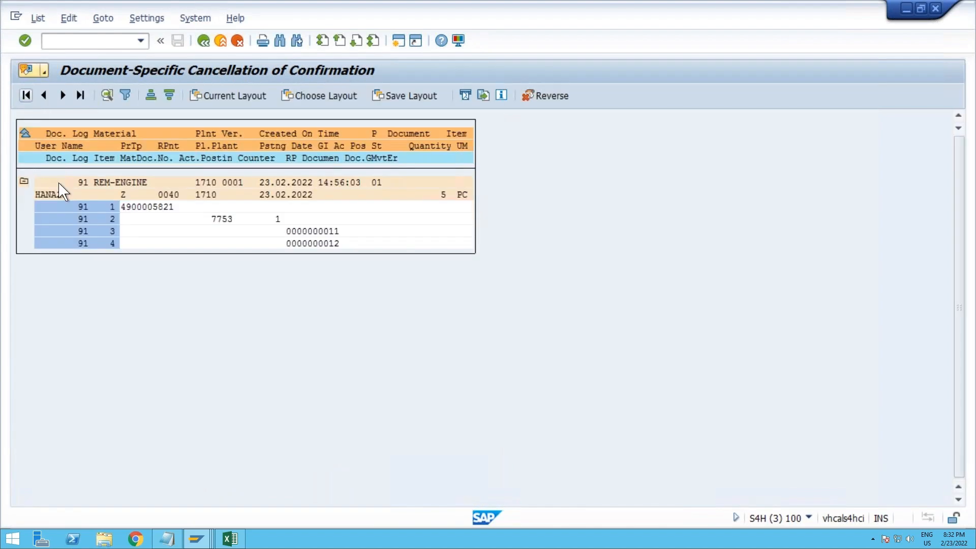
left_click(139, 207)
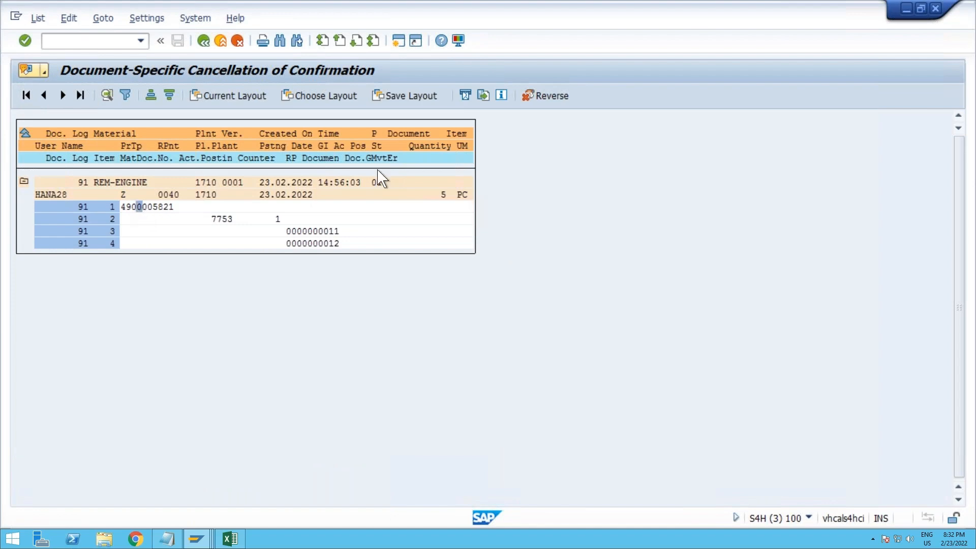
left_click(552, 97)
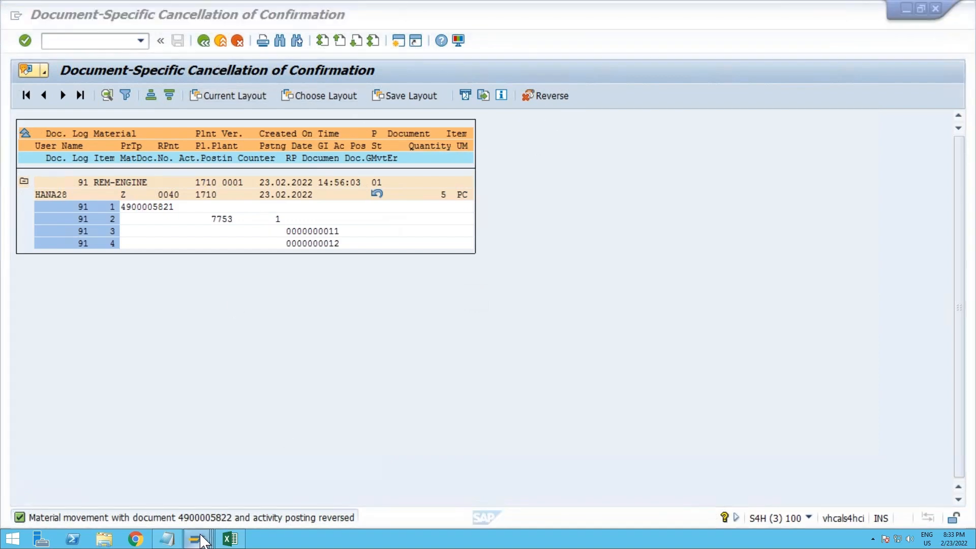
Step: Switch to the stock/requirements list session, refresh it for REM-ENGINE, and check the planned order dated 23.02.2022 and its receipt quantity
mouse_move(202, 540)
left_click(175, 464)
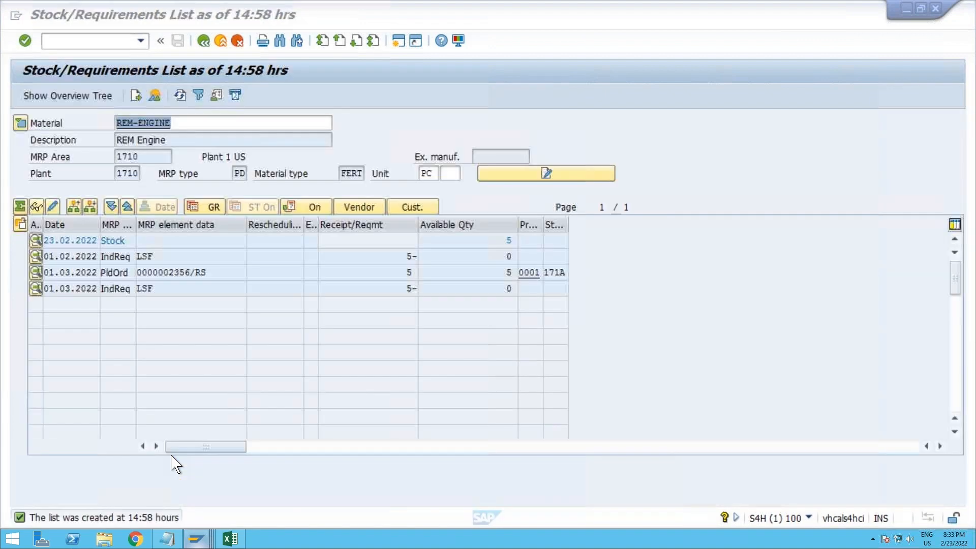
left_click(180, 95)
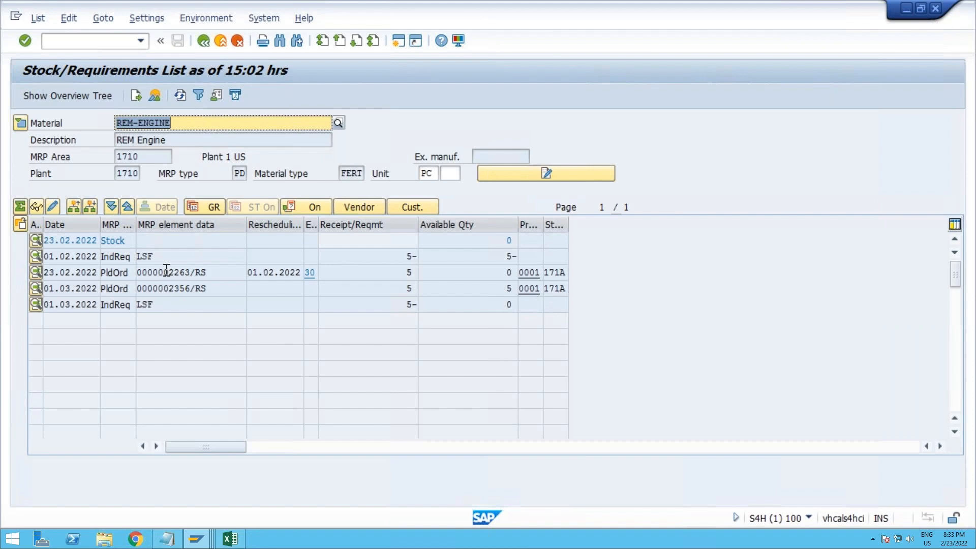
mouse_move(168, 272)
left_mouse_down()
mouse_move(191, 272)
mouse_move(170, 290)
mouse_move(194, 294)
mouse_move(195, 272)
mouse_move(168, 270)
left_mouse_up()
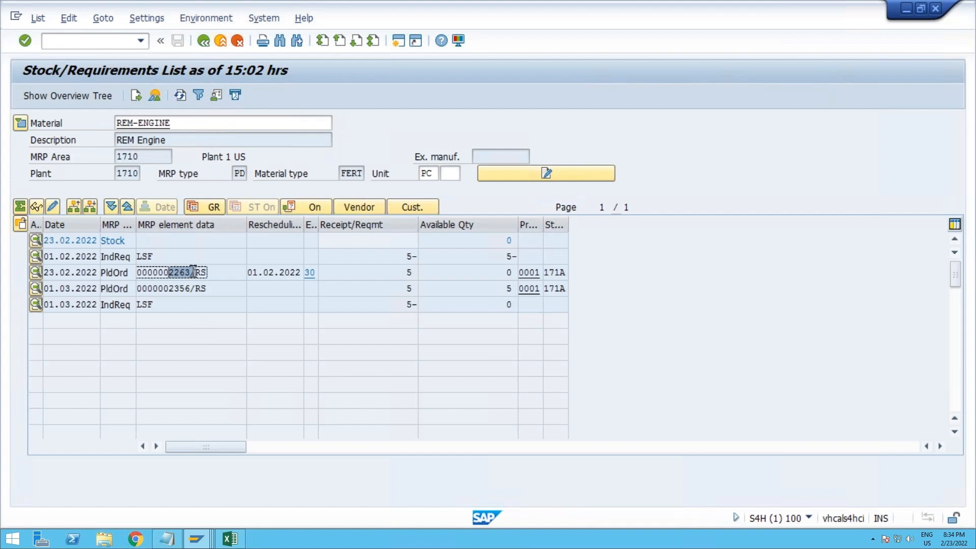
left_click_drag(196, 271, 169, 271)
mouse_move(401, 272)
left_mouse_down()
mouse_move(426, 272)
mouse_move(418, 272)
left_mouse_up()
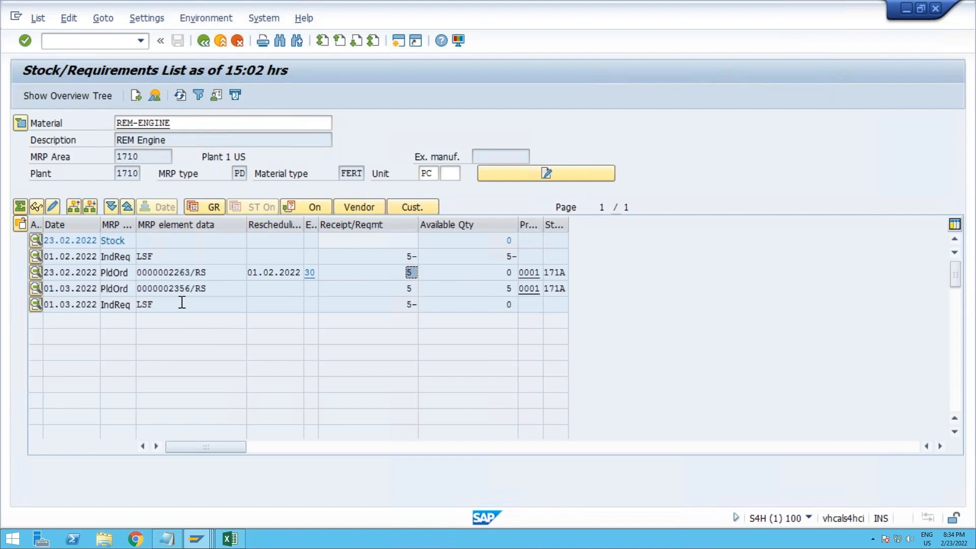
left_click_drag(152, 275, 198, 277)
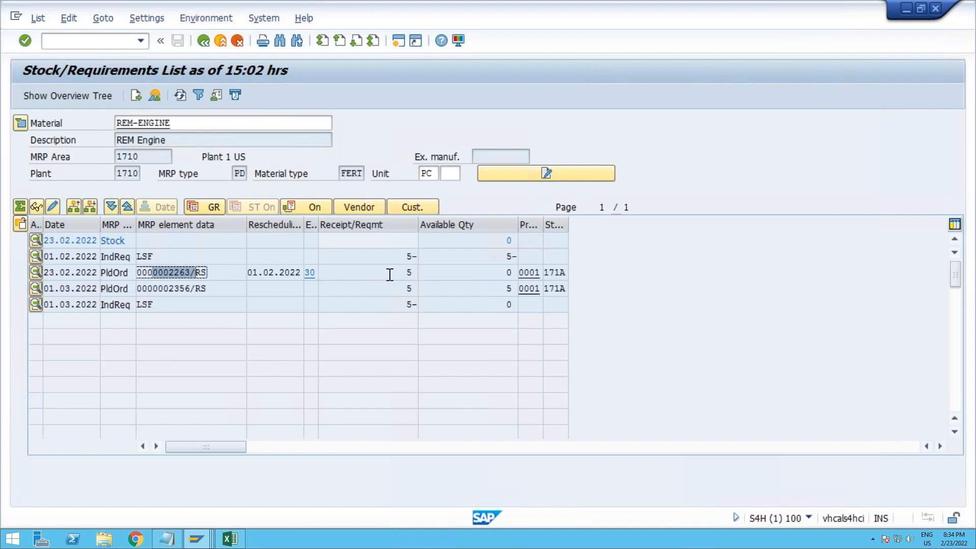
left_click_drag(407, 275, 429, 282)
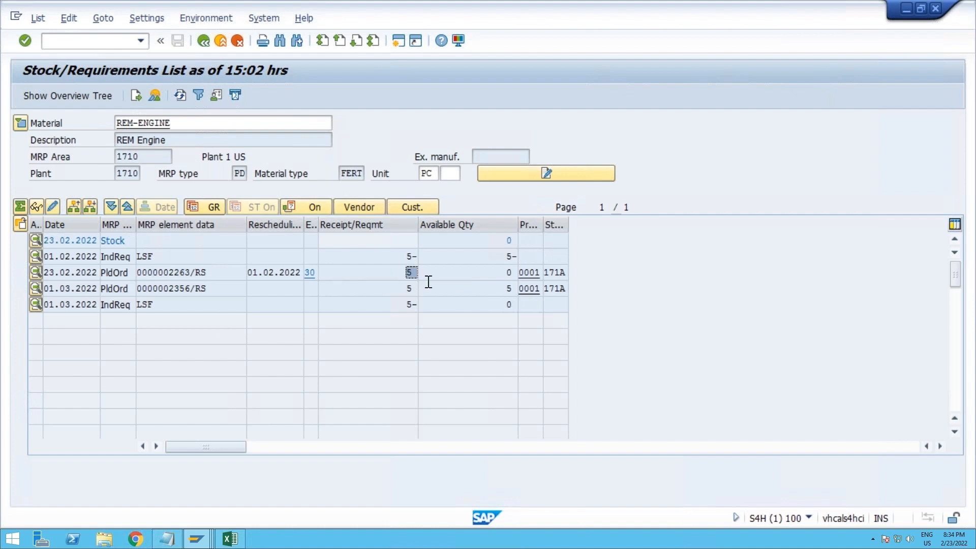
Step: Display the stock/requirements list for material REM-ROH1 and refresh it
left_click(208, 123)
key("BackSpace")
key("BackSpace")
key("BackSpace")
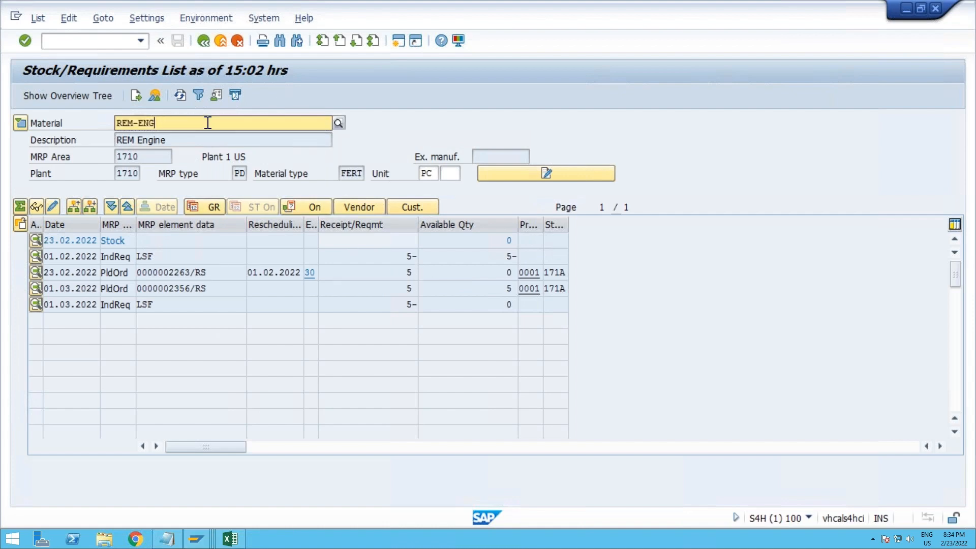
key("BackSpace")
key("BackSpace")
key("BackSpace")
type("roh")
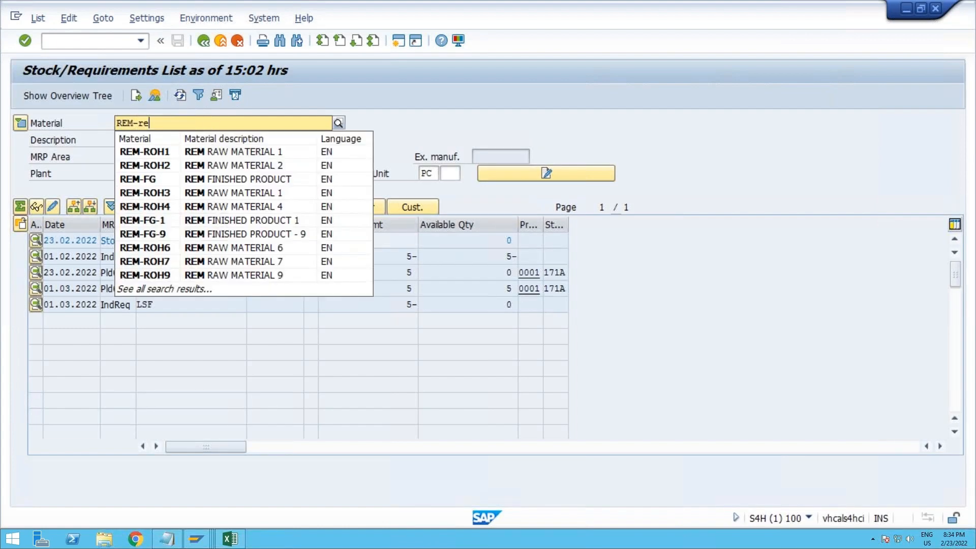
type("1")
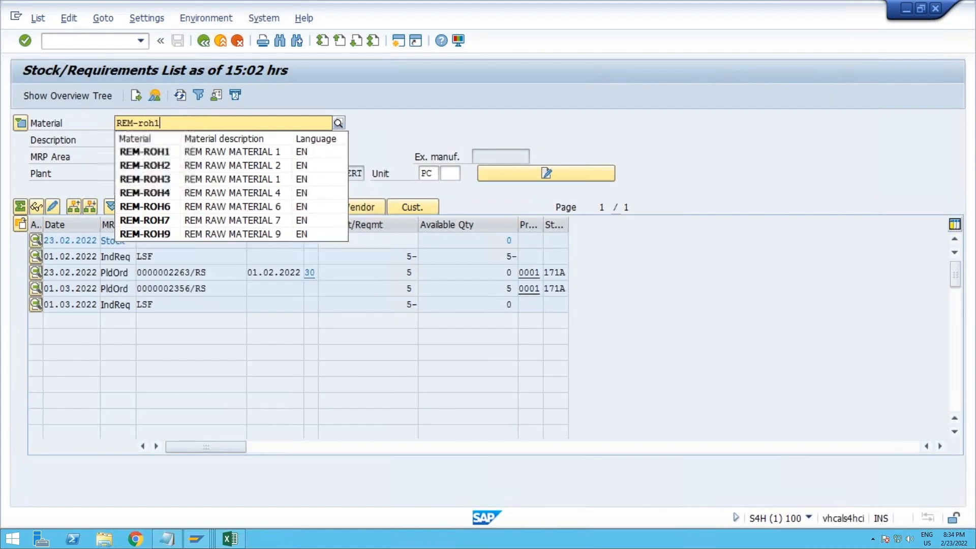
key("Return")
left_click(195, 99)
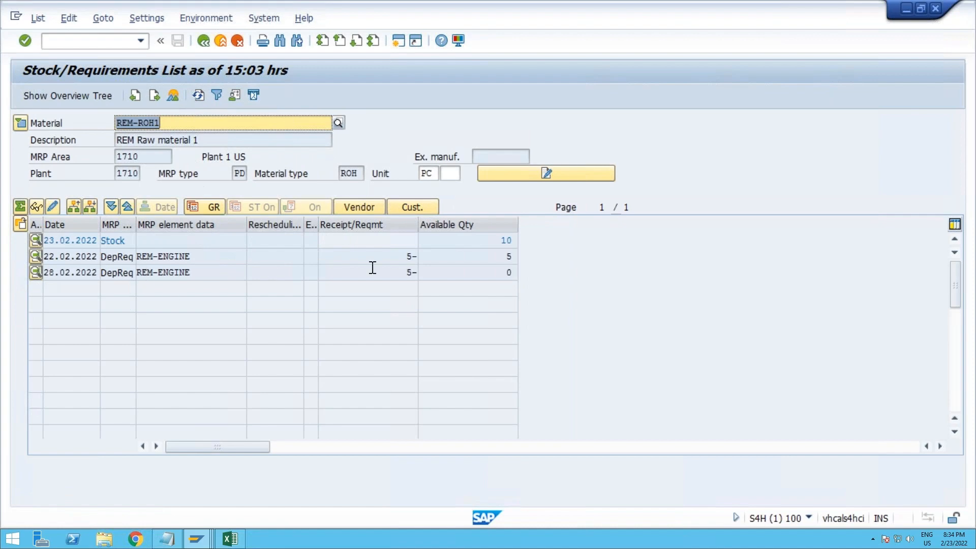
Step: Change the stock/requirements list to material REM-ROH2 to check its stock and dependent requirements
left_click(192, 123)
key("BackSpace")
type("2")
key("Return")
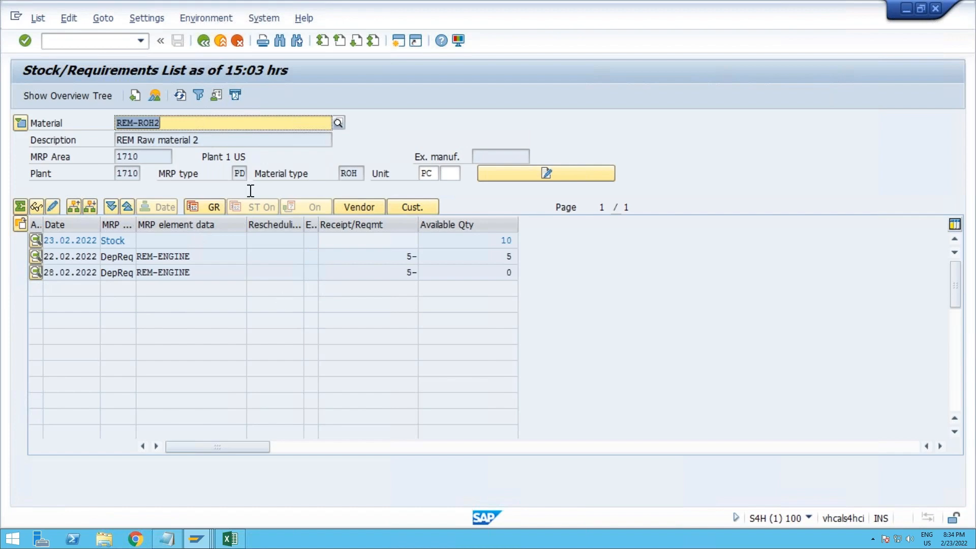
Step: Return the stock/requirements list to material REM-ENGINE
left_click(194, 127)
key("BackSpace")
key("BackSpace")
key("BackSpace")
key("BackSpace")
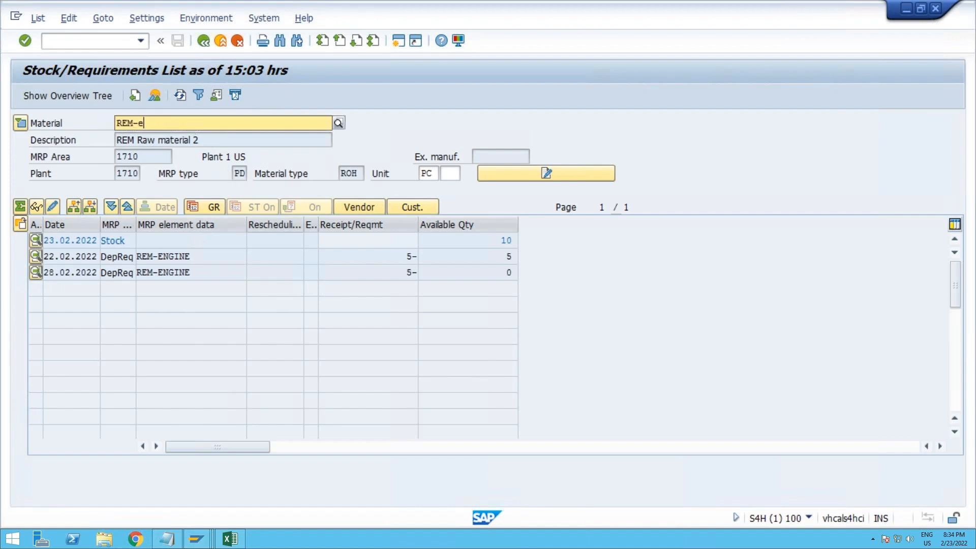
type("ENGINE")
key("Return")
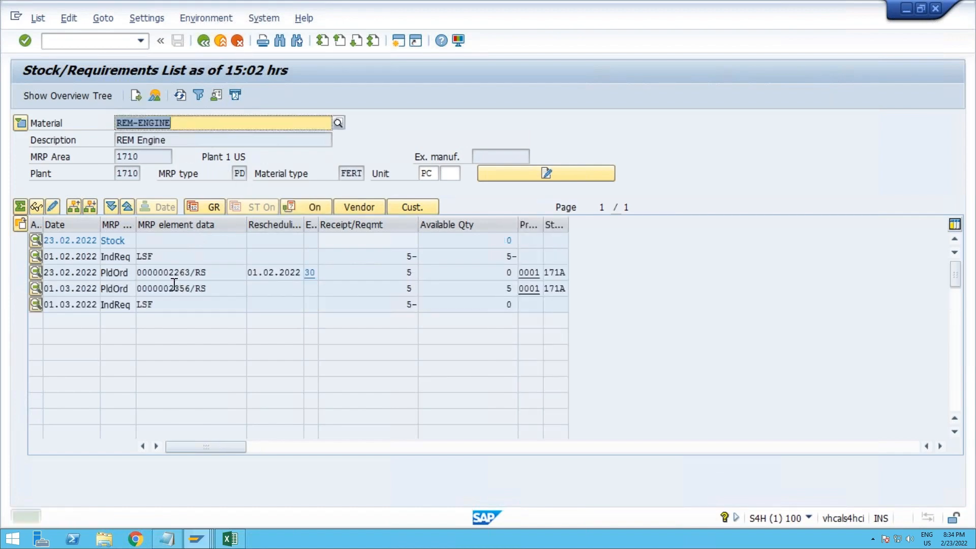
Step: Copy the number of REM-ENGINE's planned order dated 01.03.2022 and open transaction MFBF in the confirmation cancellation session
left_click_drag(191, 288, 136, 289)
key("ctrl+c")
left_click(197, 538)
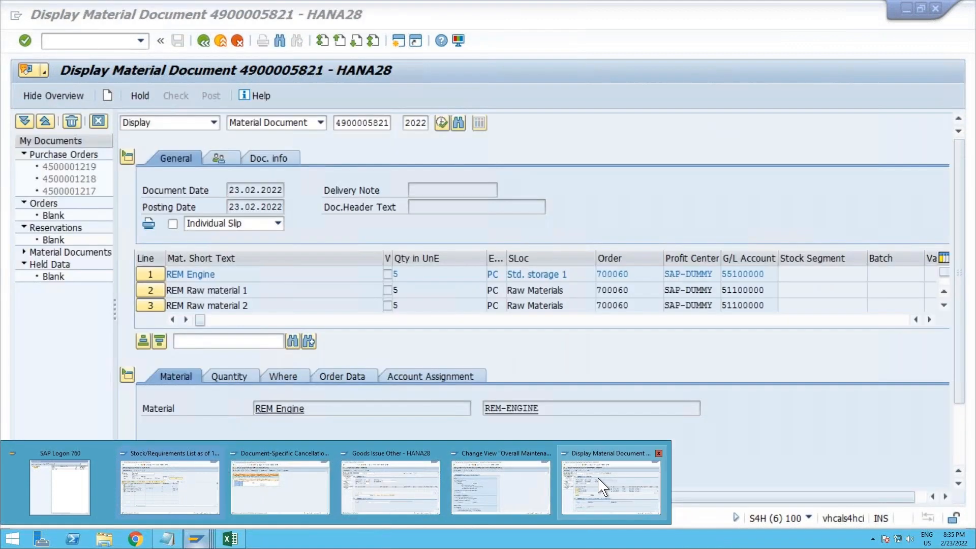
left_click(284, 487)
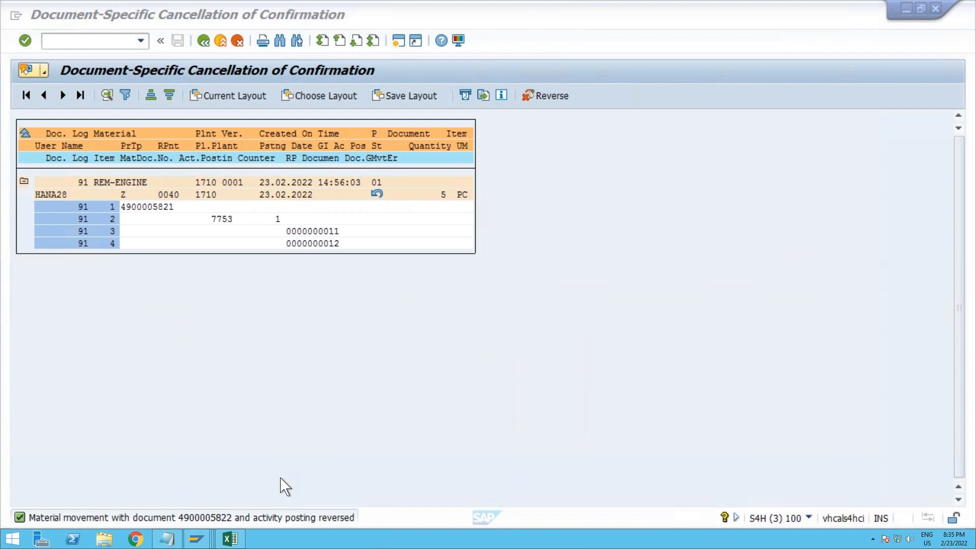
left_click(203, 40)
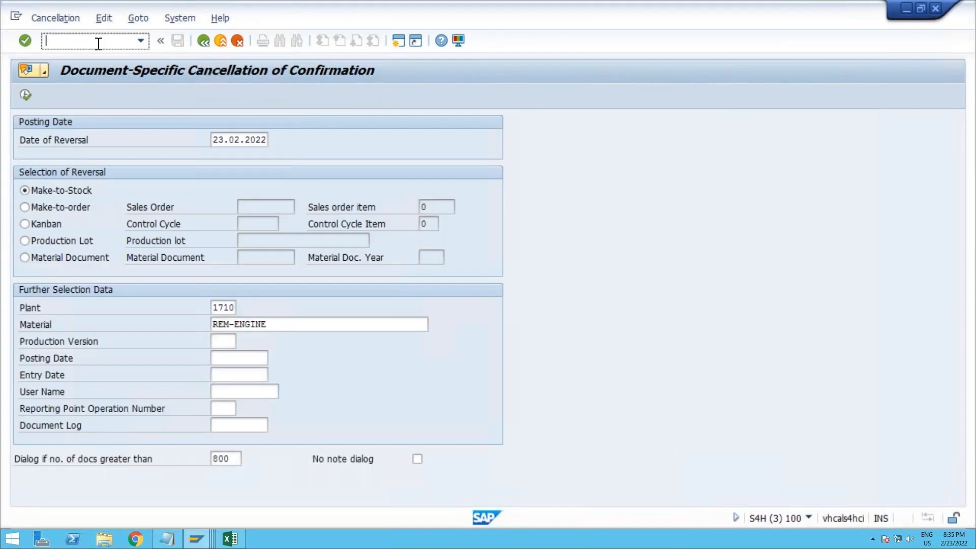
type("/nmfbf")
key("Return")
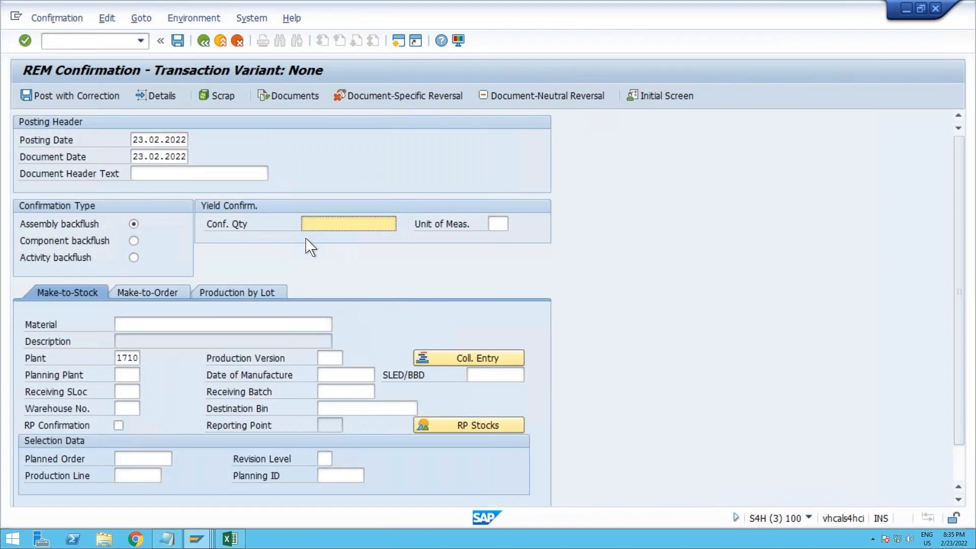
Step: Load the copied planned order into the make-to-stock backflush with RP Confirmation enabled, and set the confirmation quantity to 3
left_click(162, 328)
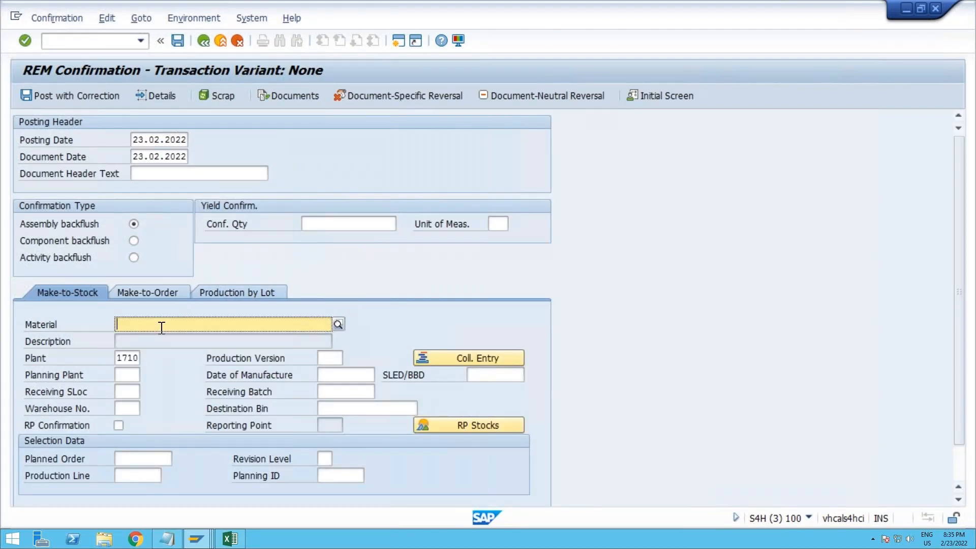
left_click(141, 457)
key("ctrl+v")
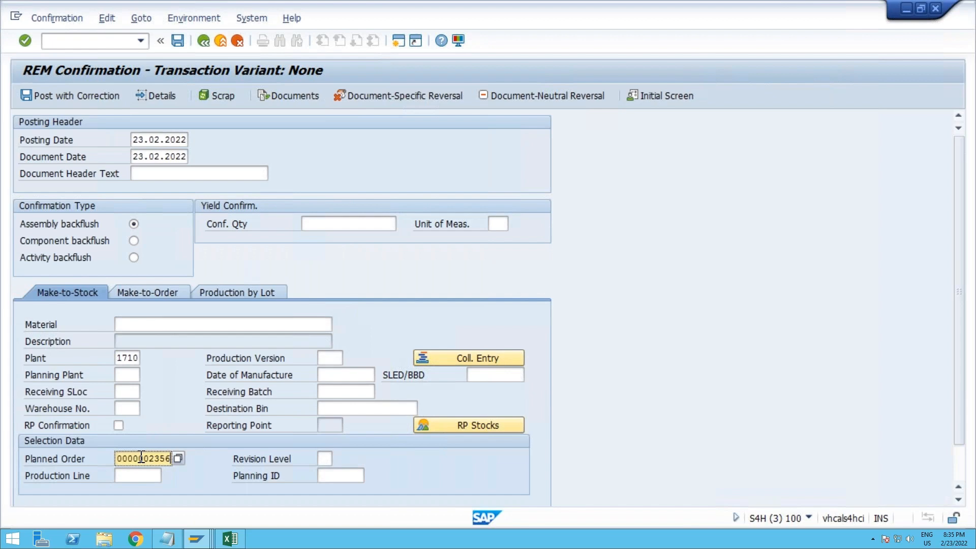
left_click(118, 425)
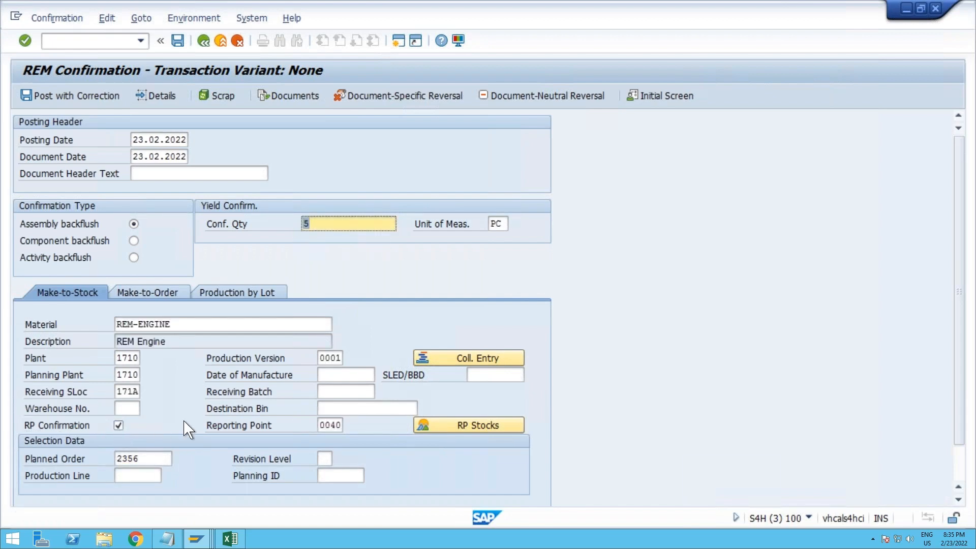
scroll(188, 430, "down", 1)
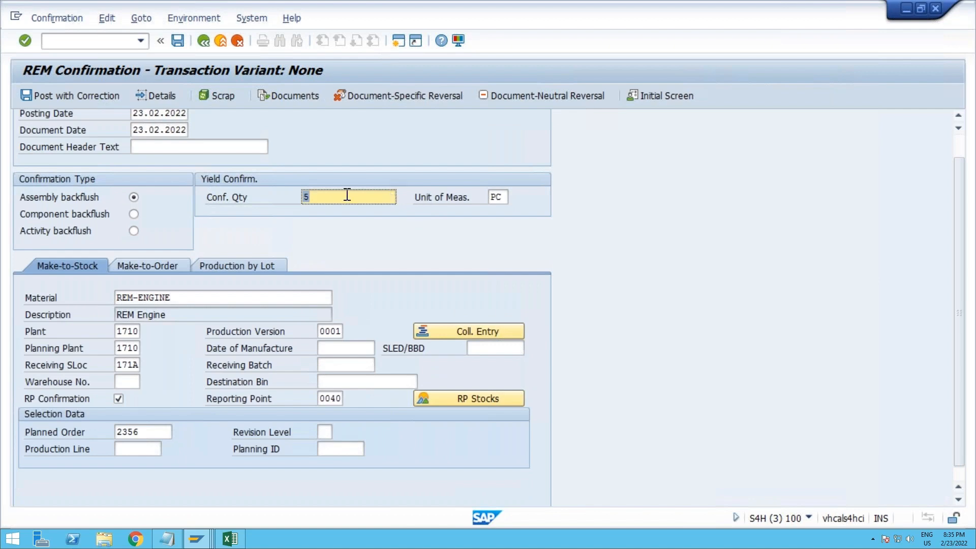
type("3")
key("Return")
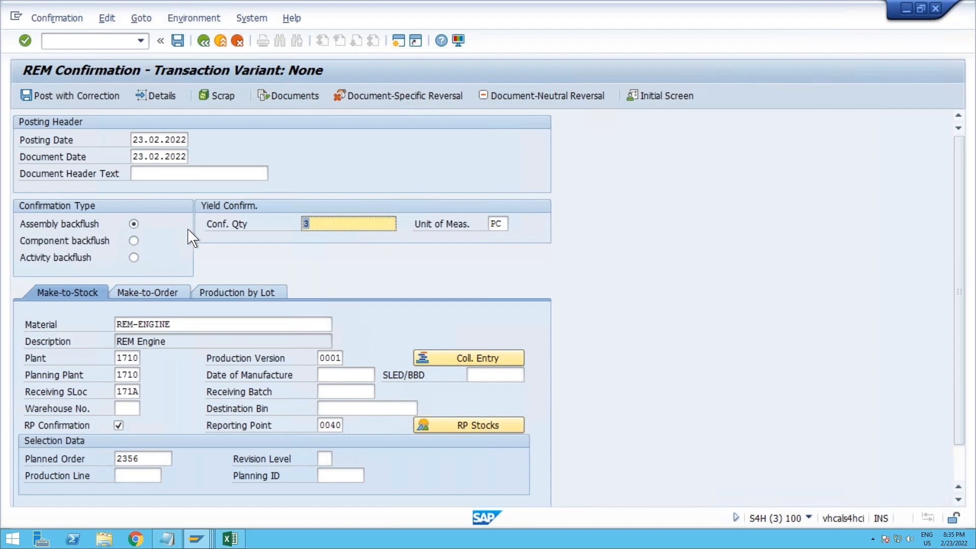
Step: Post the 3 PC backflush with correction, assigning storage location 171C to components REM-ROH1 and REM-ROH2
left_click(90, 103)
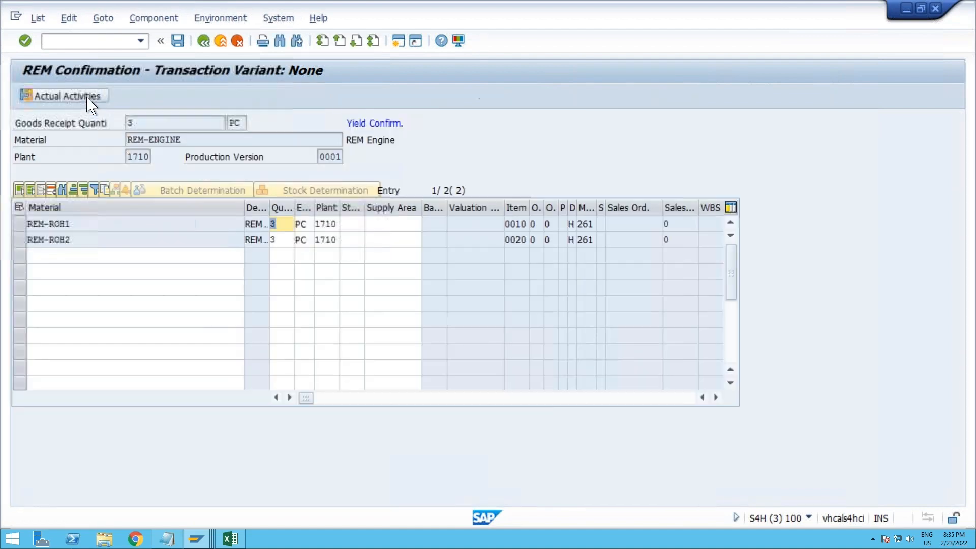
left_click(144, 124)
left_click_drag(192, 139, 117, 135)
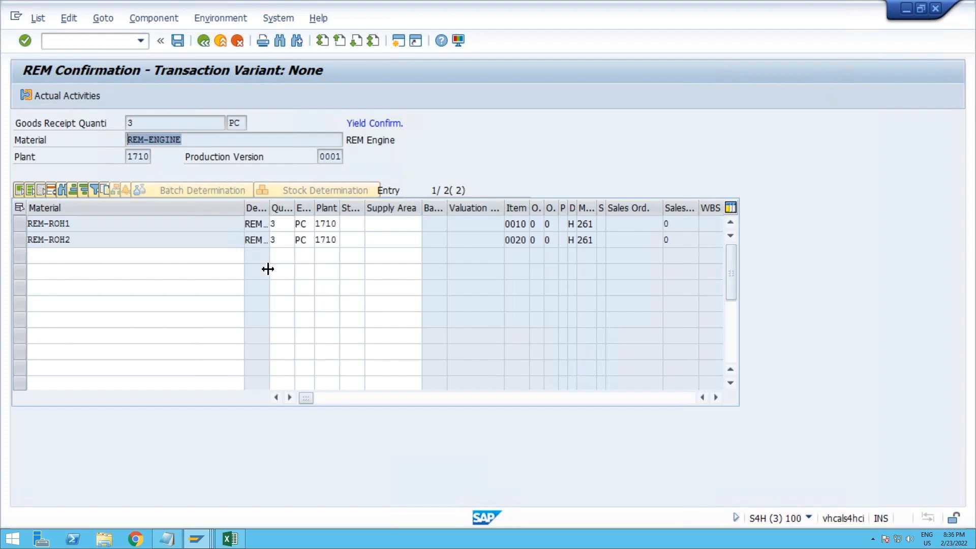
left_click(346, 223)
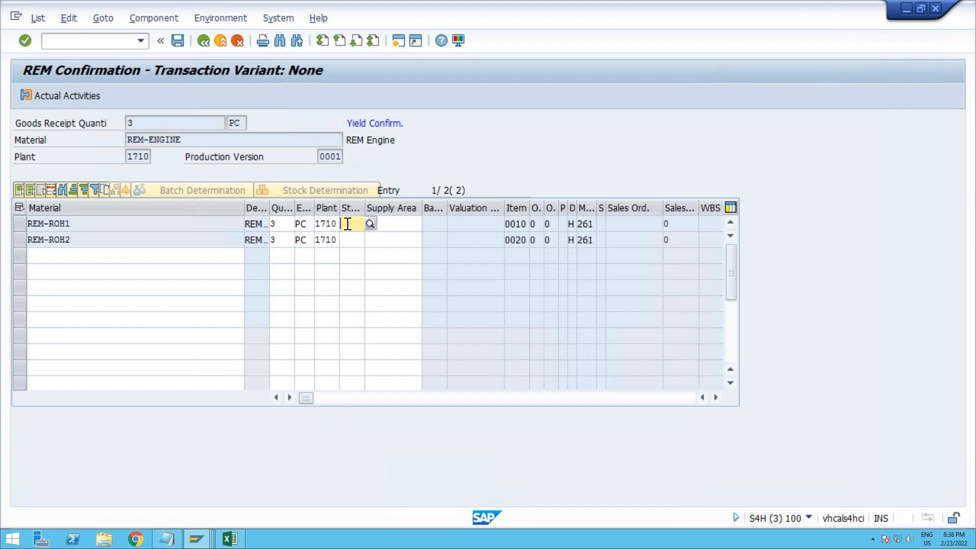
left_click(351, 238)
left_click(350, 239)
left_click(357, 254)
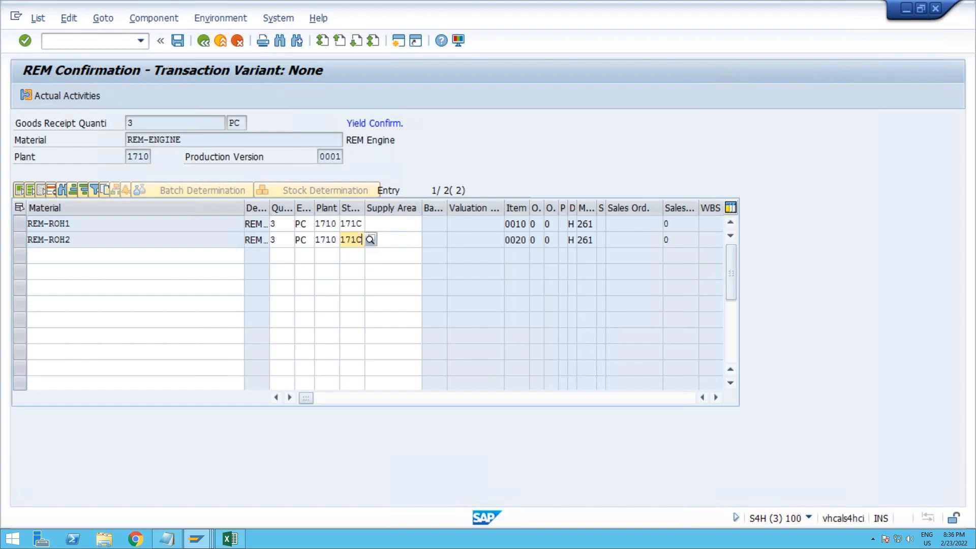
left_click(177, 41)
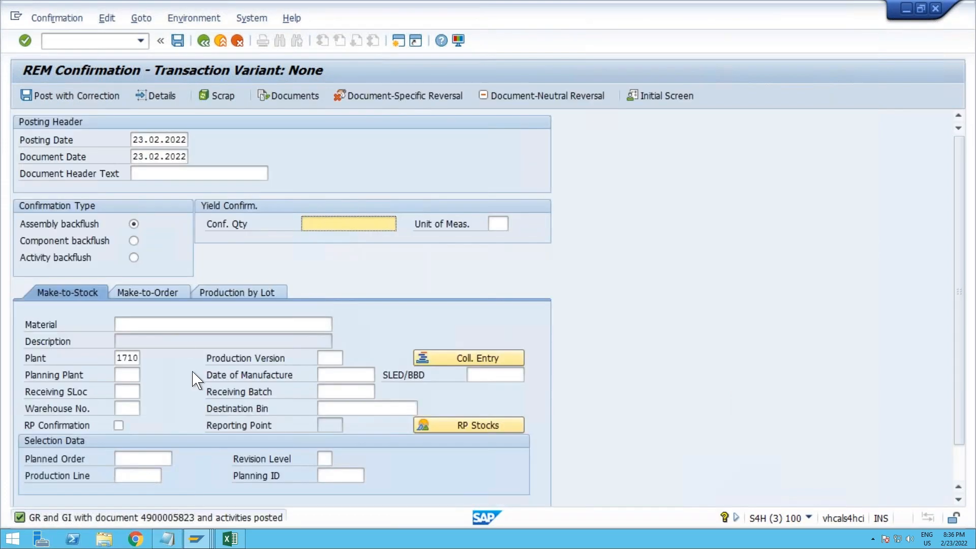
Step: Return to the stock/requirements list, refresh it, and check the remaining receipt quantity of the planned order dated 01.03.2022
key("alt+Tab")
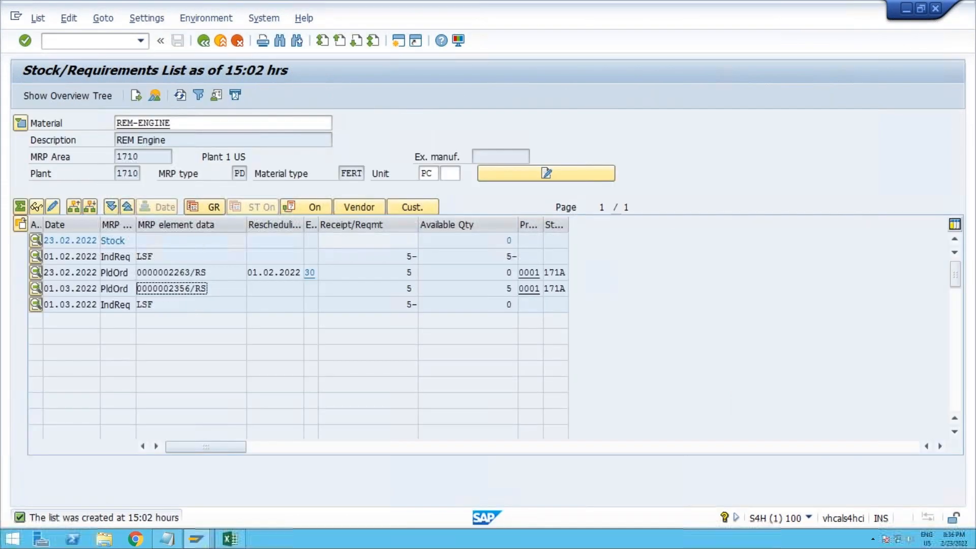
left_click(182, 97)
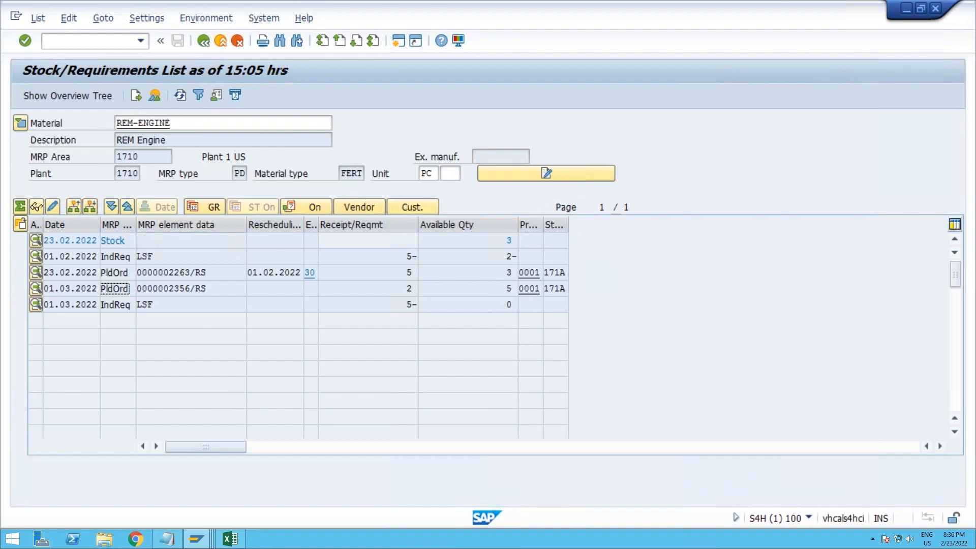
left_click(412, 288)
Step: Copy the number of the planned order dated 01.03.2022 and load it into the REM confirmation with RP Confirmation enabled
left_click(173, 288)
left_click_drag(172, 288, 133, 289)
key("ctrl+c")
key("alt+Tab")
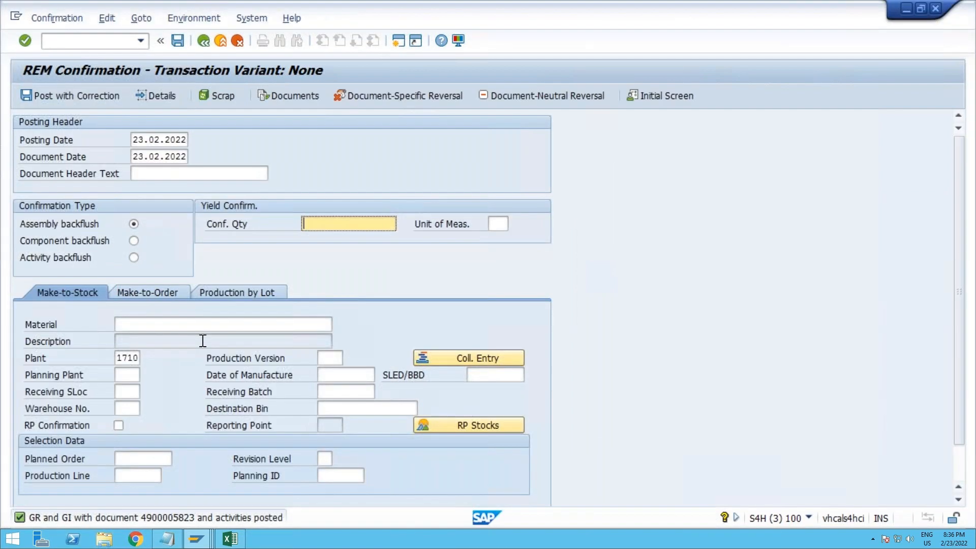
scroll(189, 349, "down", 1)
left_click(144, 426)
key("ctrl+v")
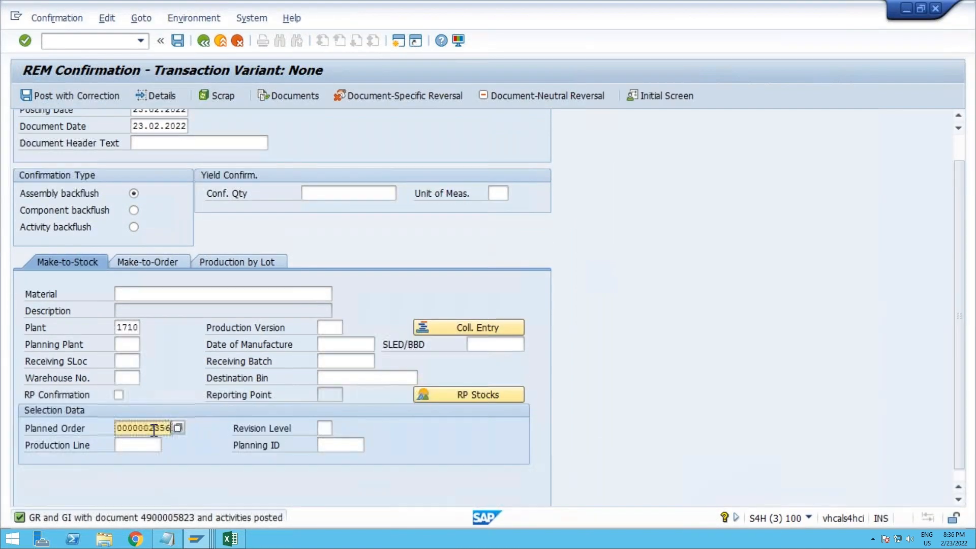
left_click(119, 395)
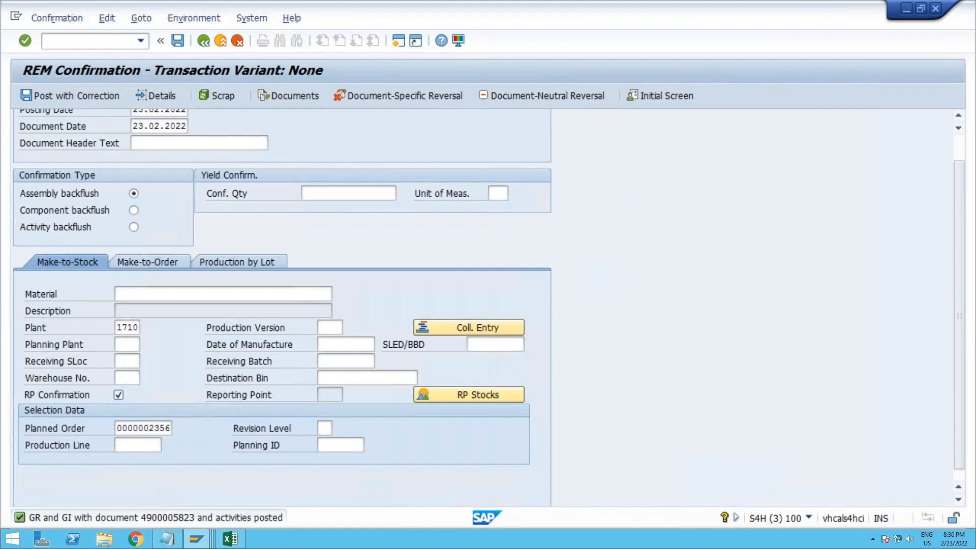
key("Return")
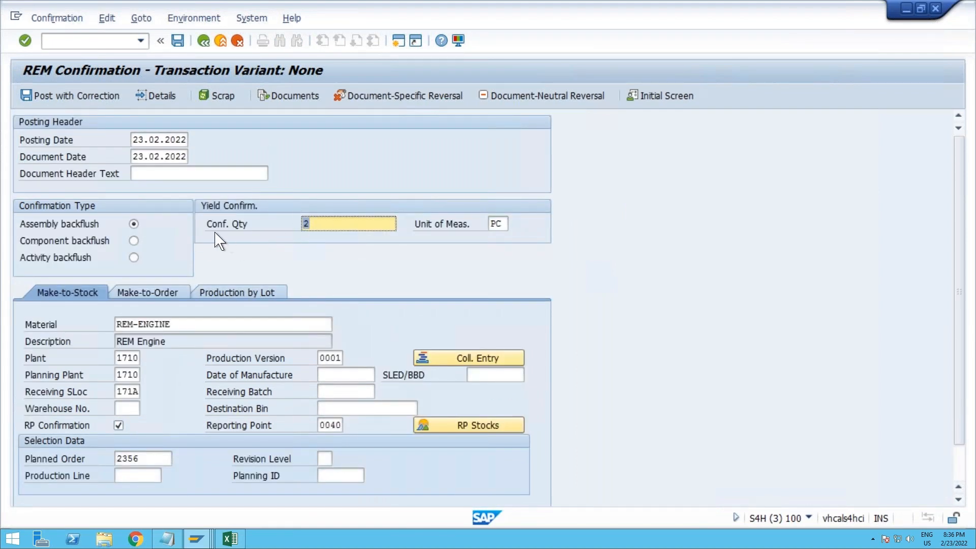
Step: Post the remaining 2 PC with correction, using storage location 171C for REM-ROH1 and REM-ROH2
left_click(66, 98)
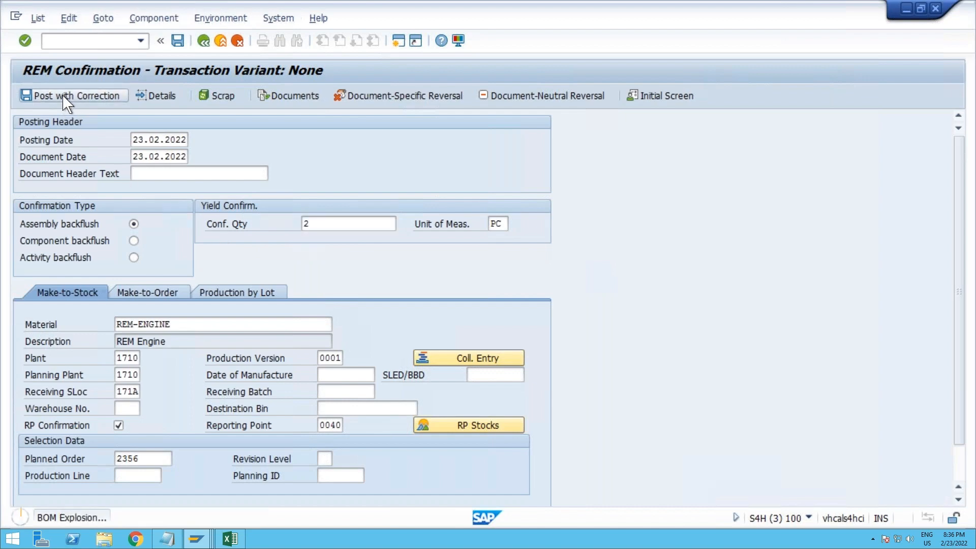
left_click(351, 224)
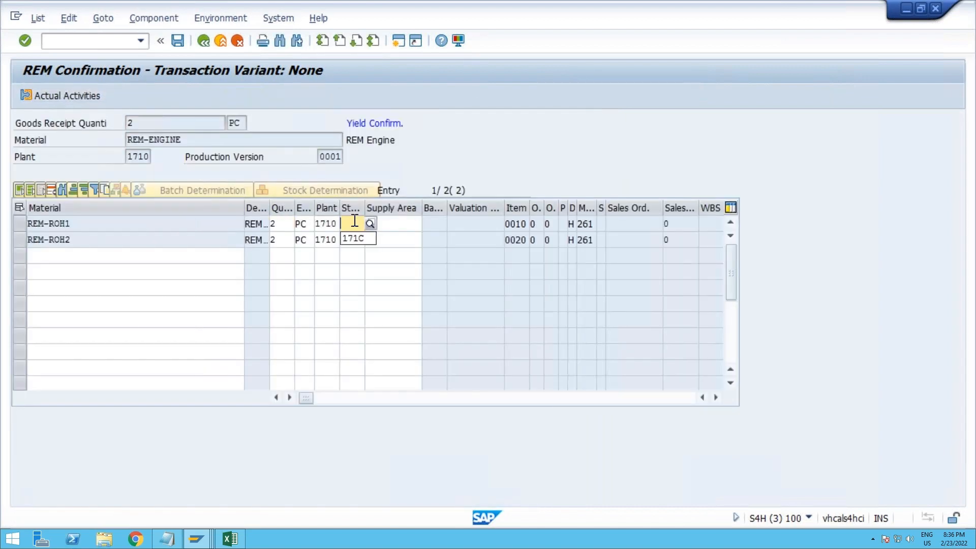
left_click(355, 240)
left_click(356, 240)
left_click(357, 254)
left_click(179, 43)
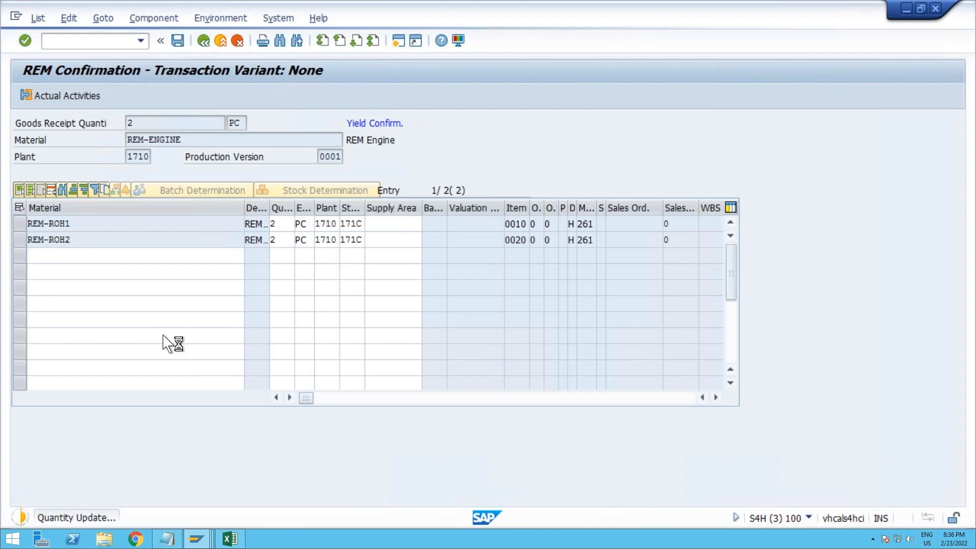
Step: Refresh the REM-ENGINE stock/requirements list to check the stock and open planned orders after the second backflush
key("alt+Tab")
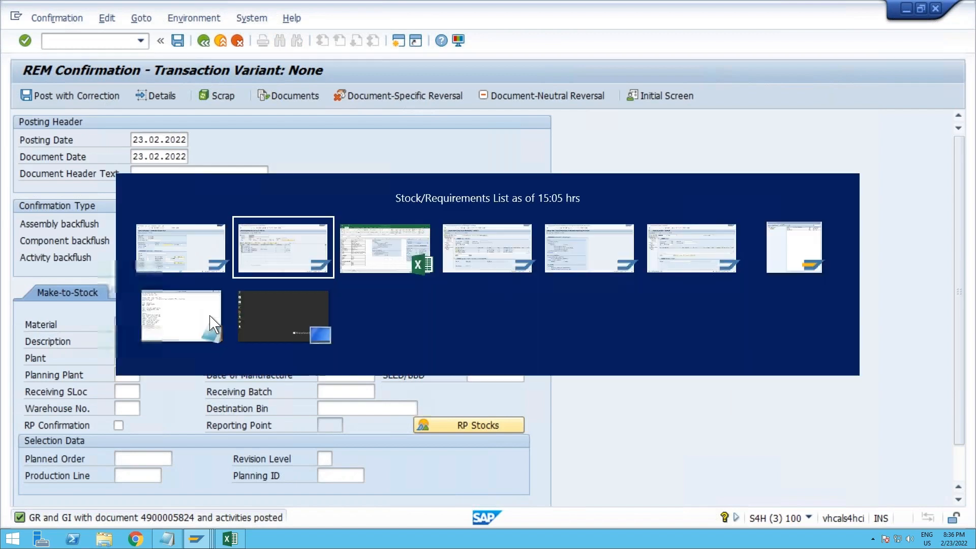
left_click(181, 97)
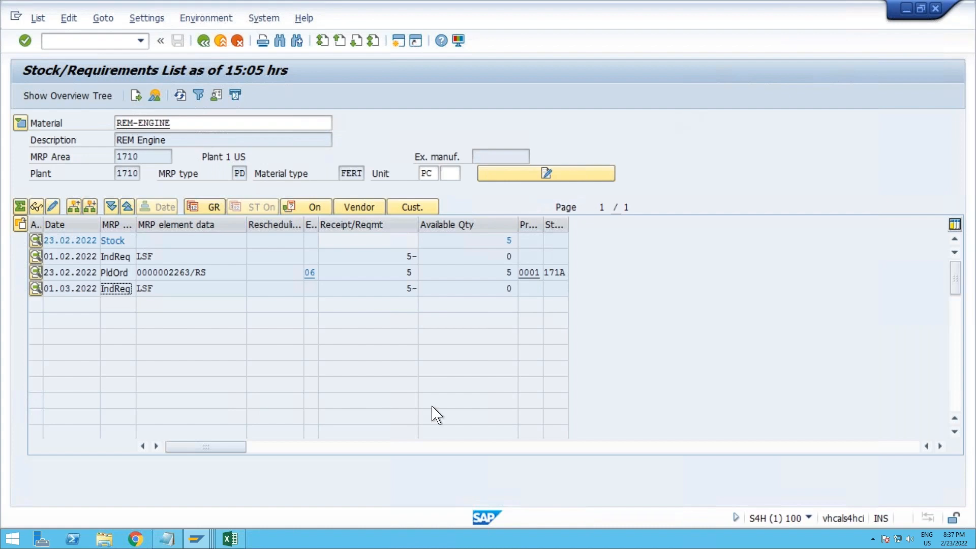
Step: Switch to the Feb batch data workbook in Excel and review the confirmation transaction codes for REM, process and discrete manufacturing
left_click(230, 538)
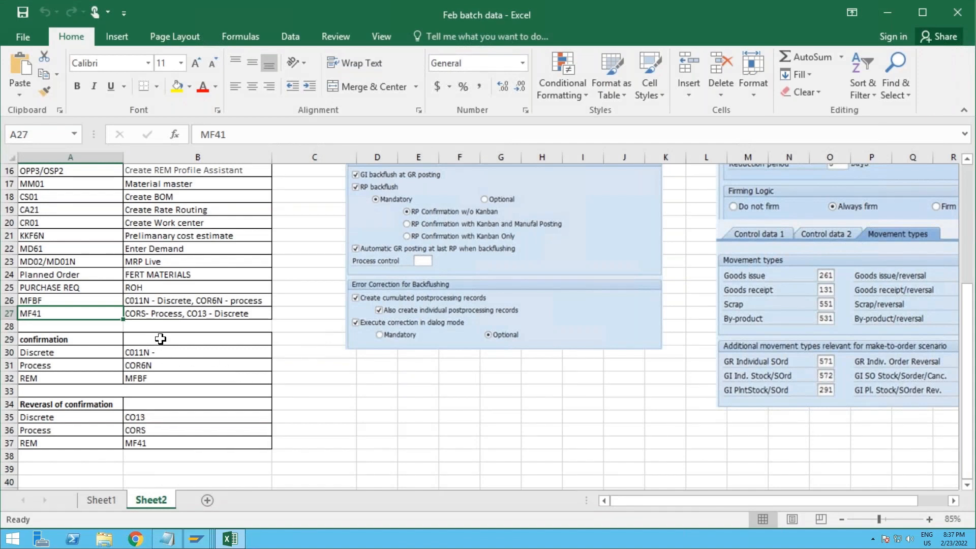
left_click_drag(161, 339, 159, 378)
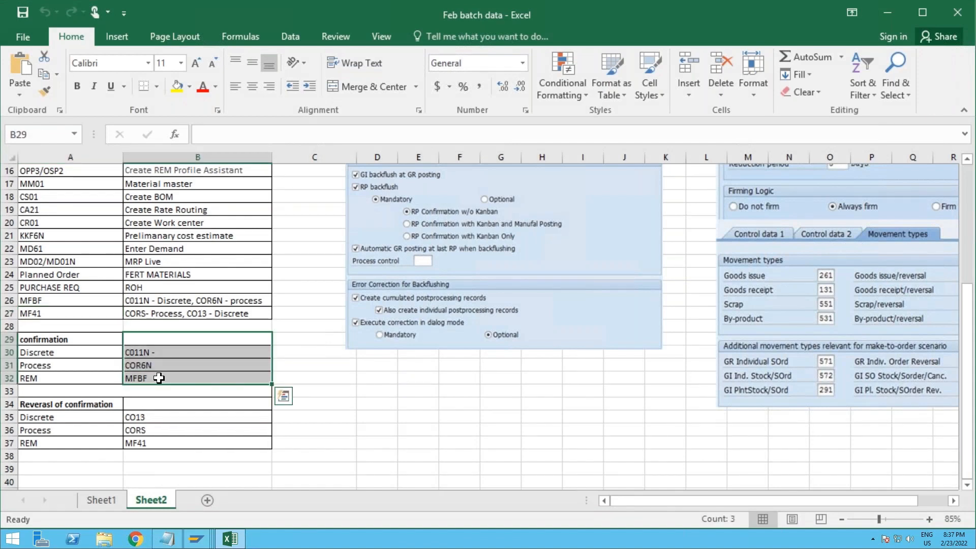
left_click(159, 378)
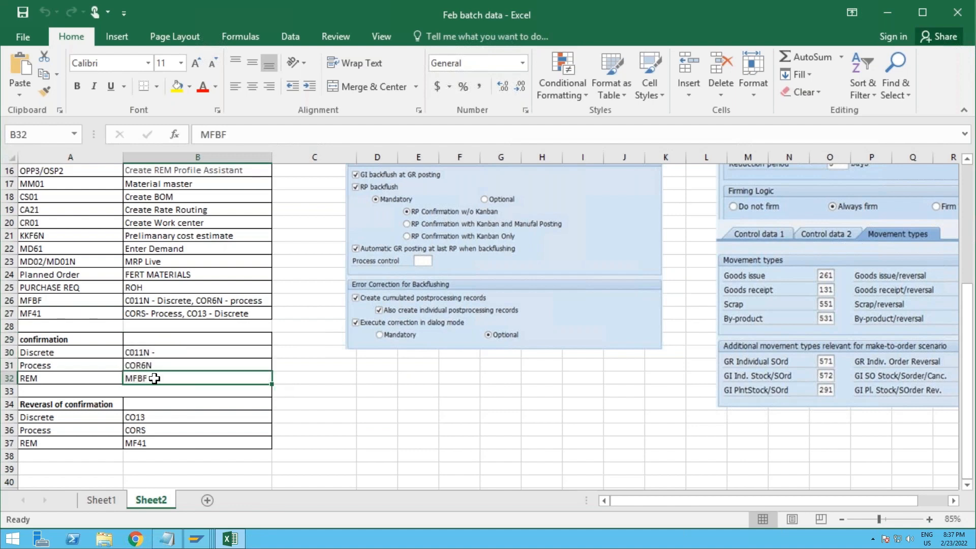
left_click(177, 367)
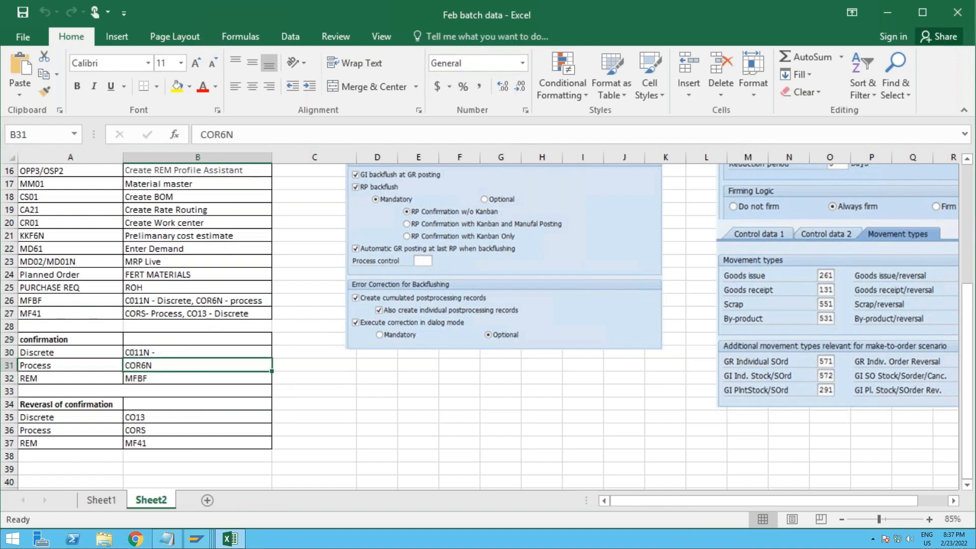
left_click(184, 357)
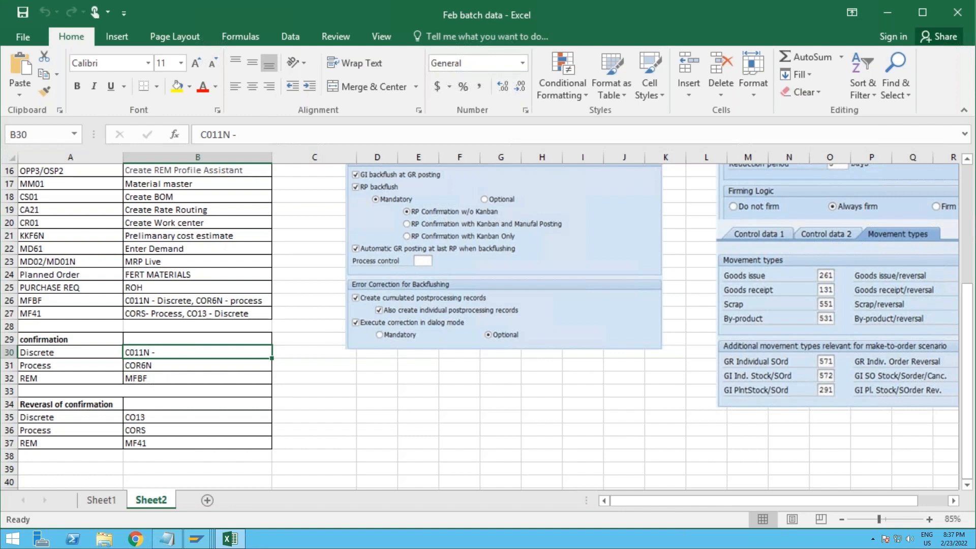
Step: Review the reversal transaction codes for discrete, process and REM manufacturing, and switch back to the SAP stock/requirements list
left_click(161, 418)
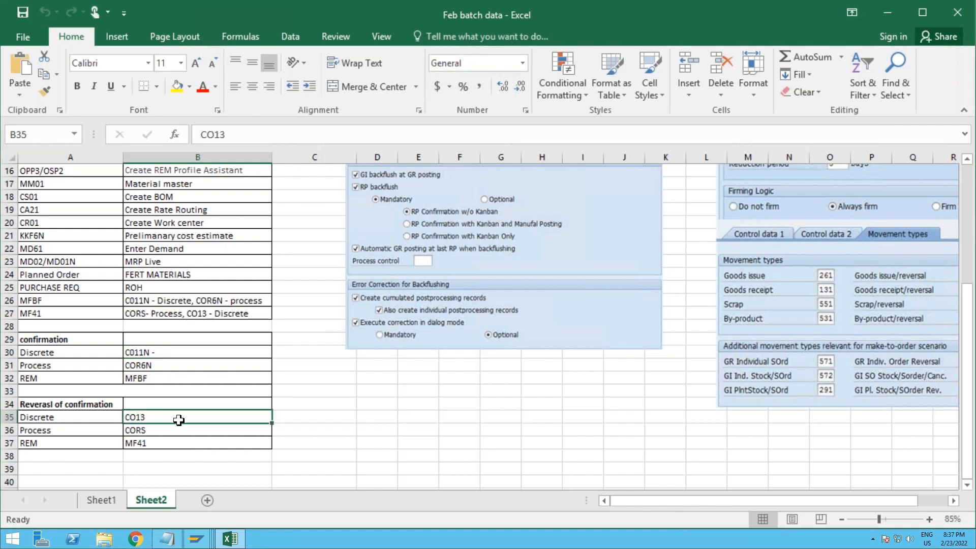
left_click(167, 431)
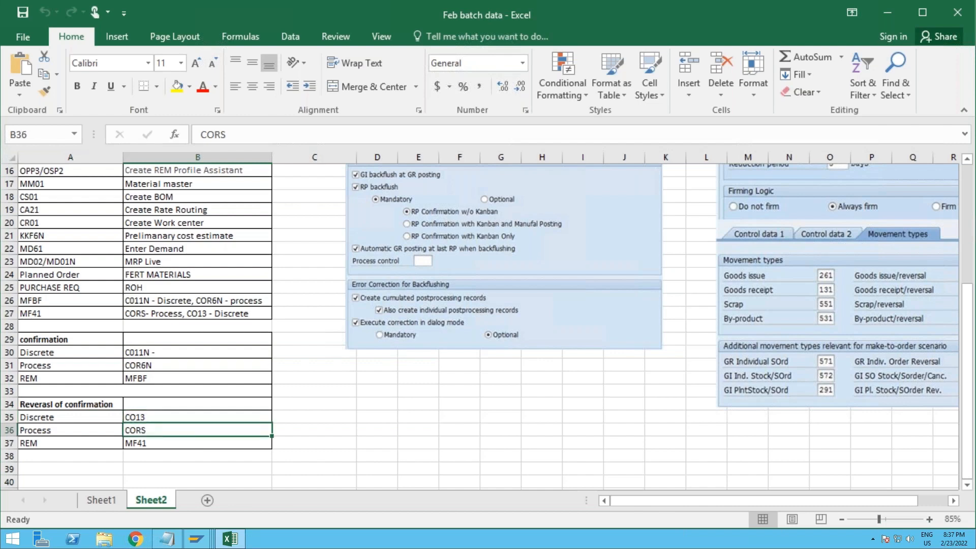
left_click(165, 445)
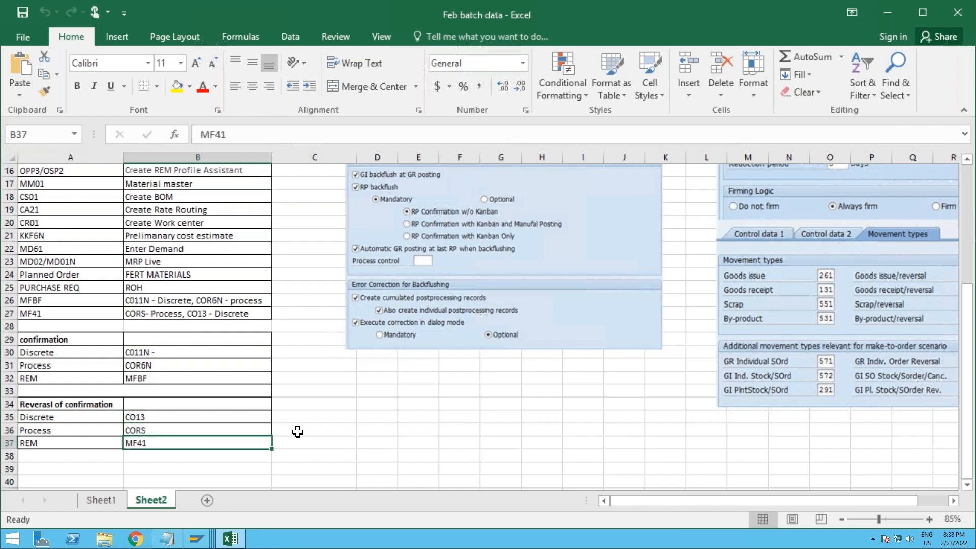
left_click_drag(179, 416, 169, 442)
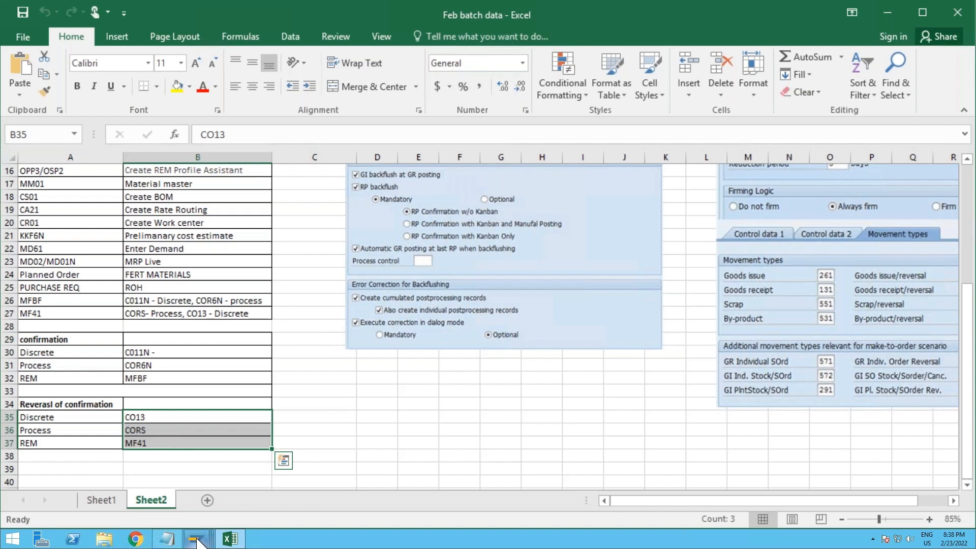
mouse_move(196, 541)
left_click(219, 483)
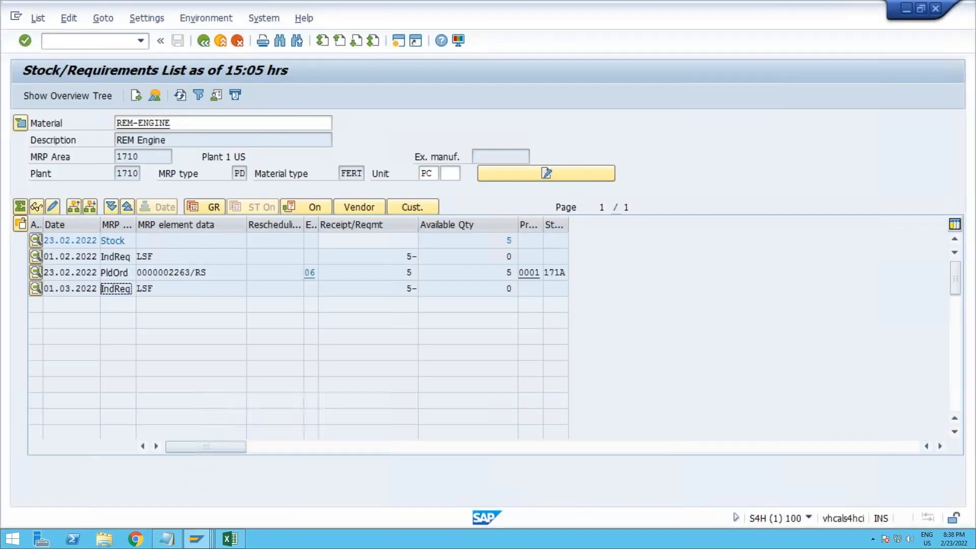
Step: Display the stock/requirements list for the material TATA SAFARI
left_click(225, 126)
type("tata")
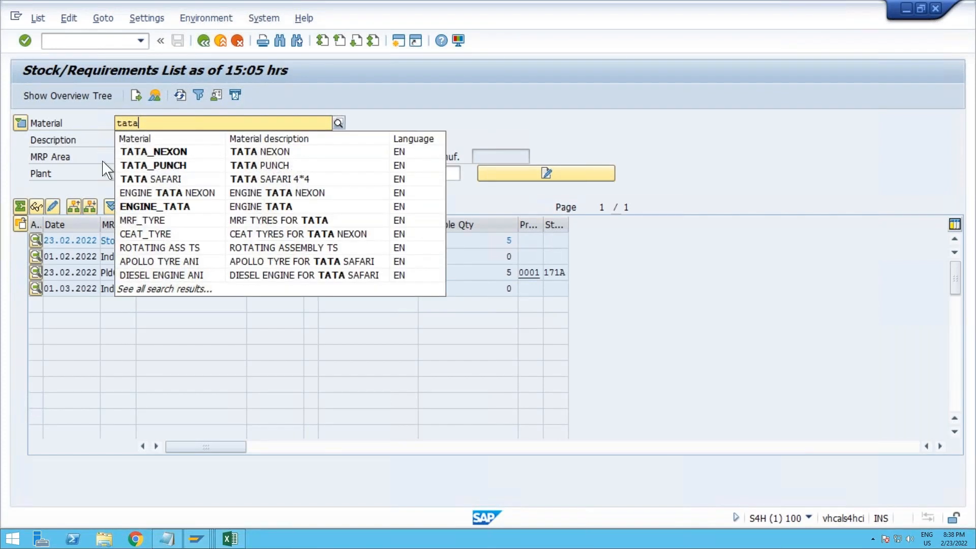
left_click(137, 181)
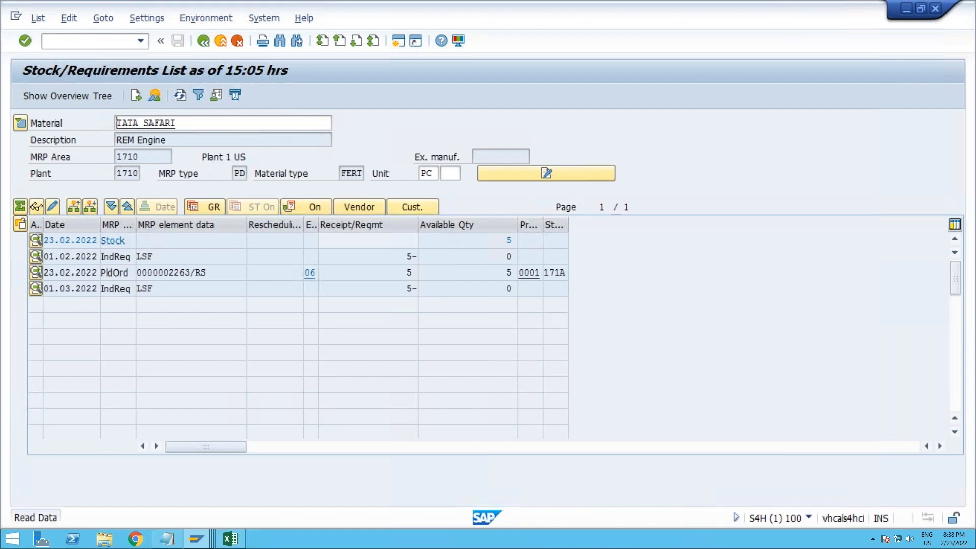
key("Return")
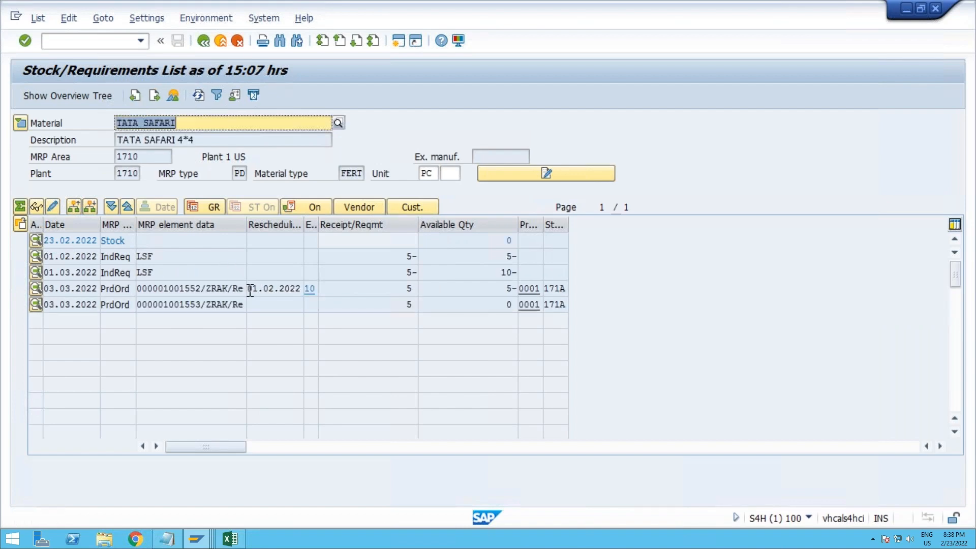
Step: Check the rescheduling date, exception message and additional MRP data of the first TATA SAFARI production order
left_click_drag(253, 287, 305, 291)
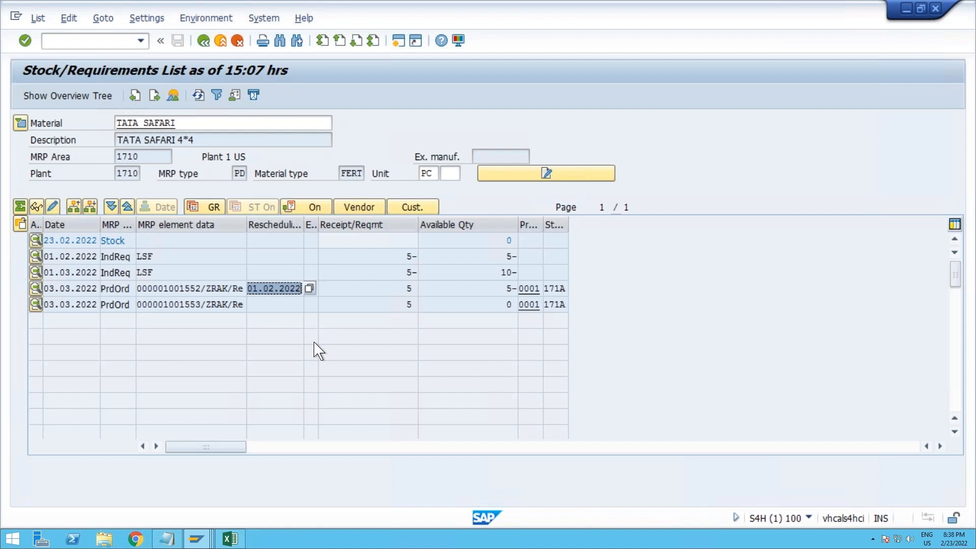
left_click(291, 304)
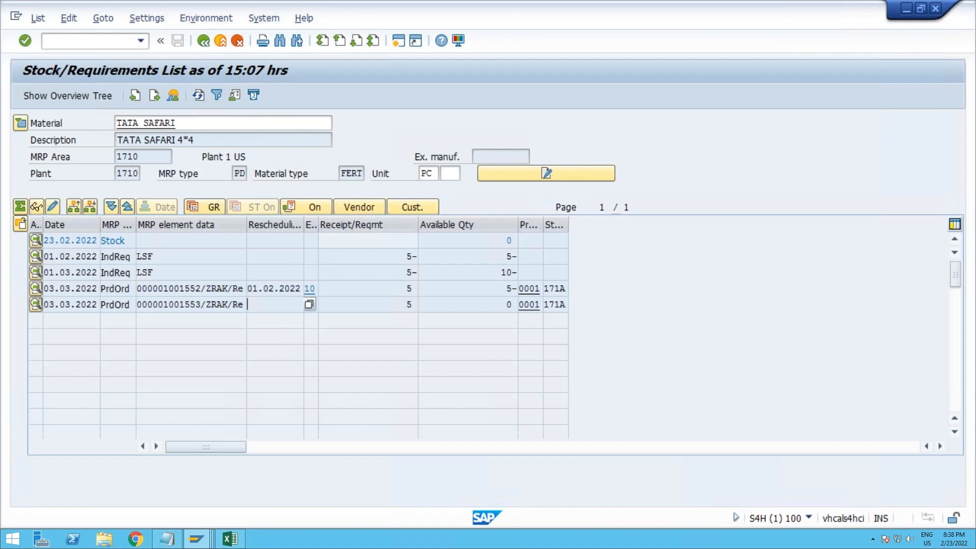
left_click(310, 289)
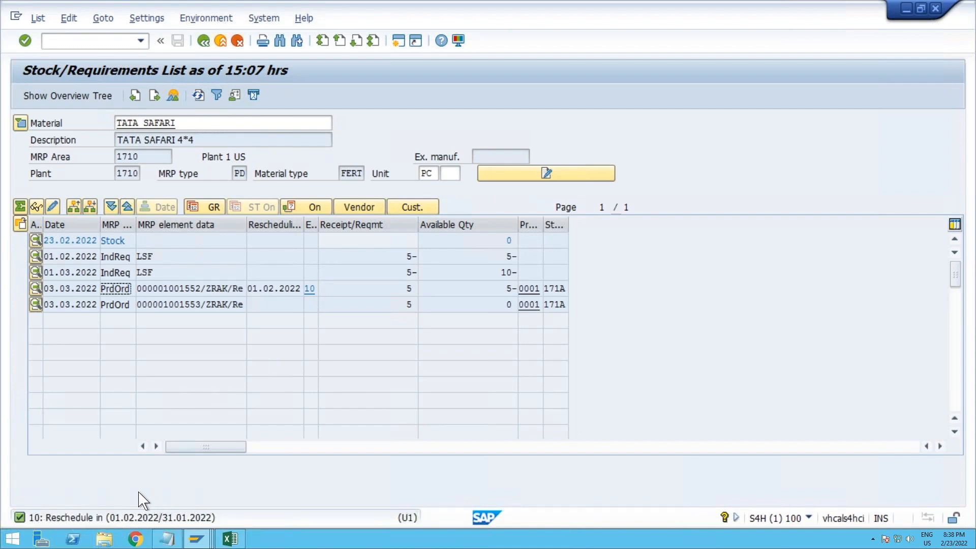
left_click(35, 288)
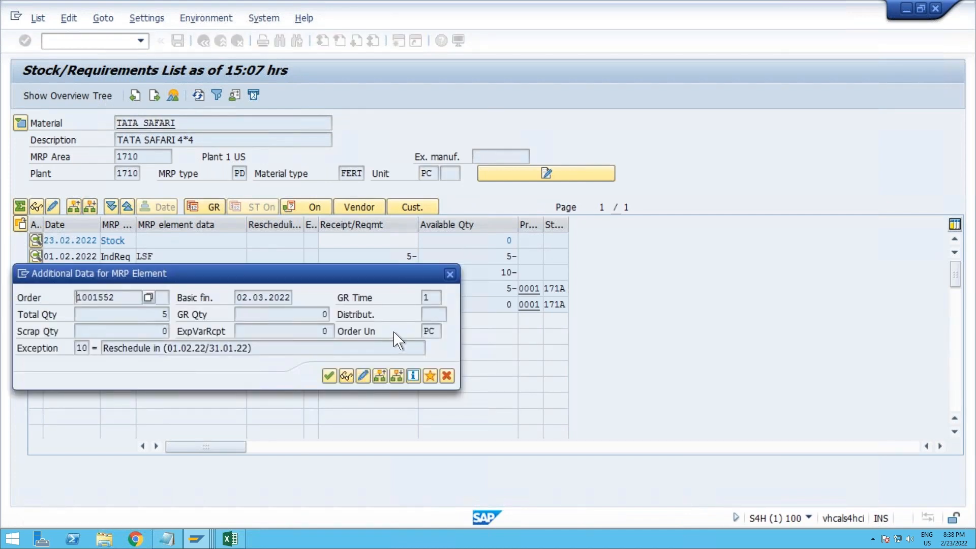
left_click(449, 274)
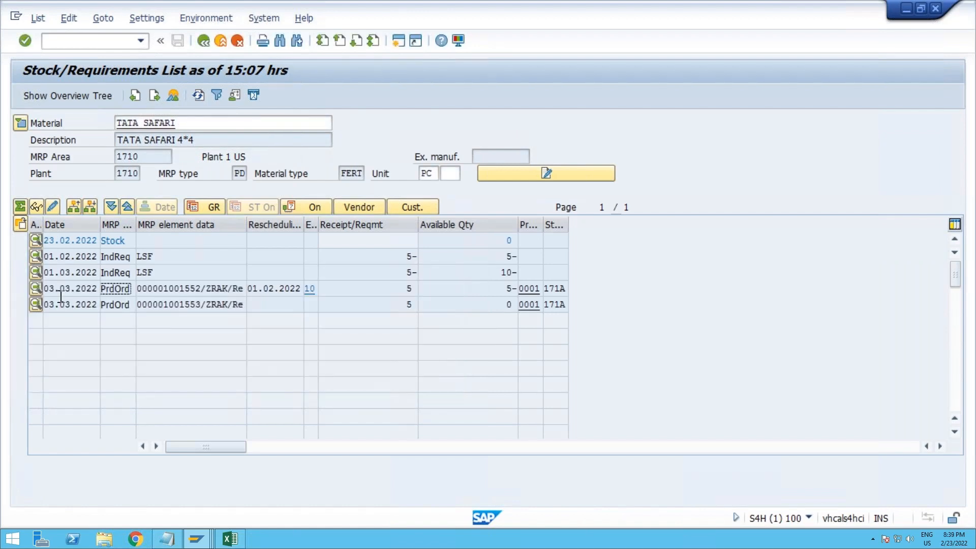
Step: Open the first TATA SAFARI production order for change from its MRP element data, run scheduling and save the order
double_click(121, 289)
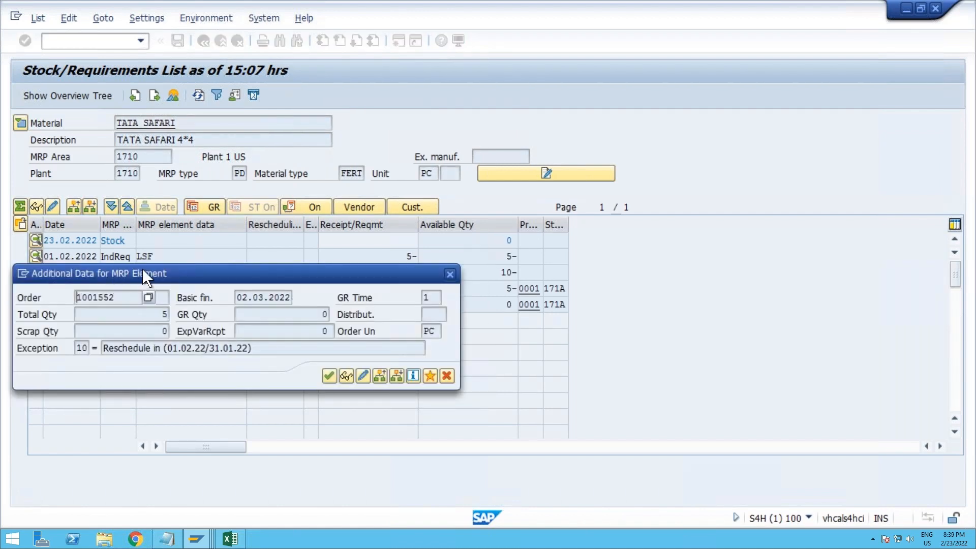
left_click_drag(144, 270, 185, 279)
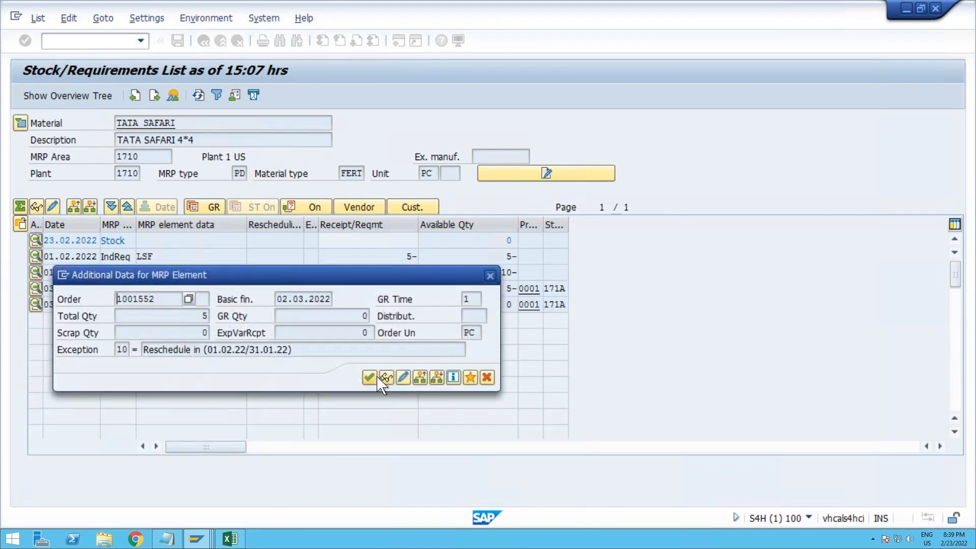
left_click(403, 378)
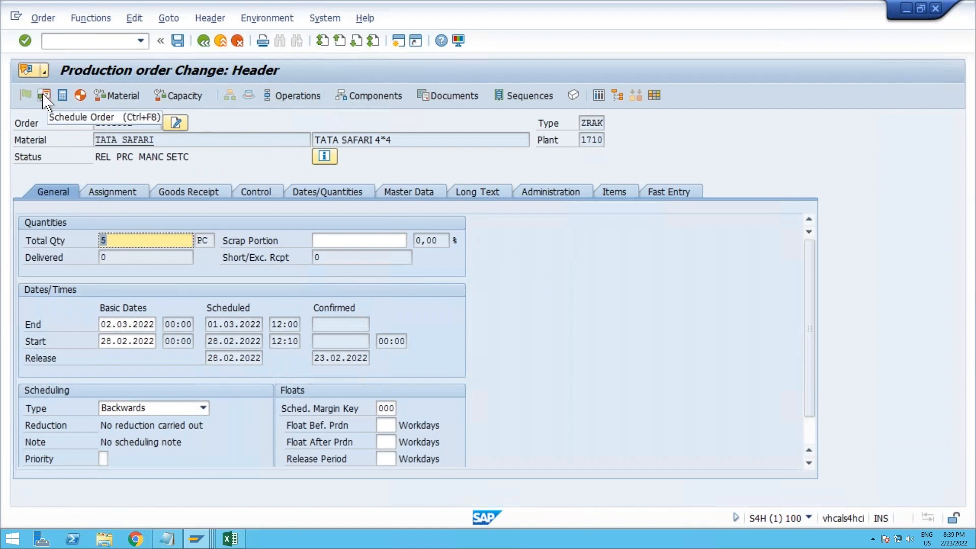
left_click(44, 95)
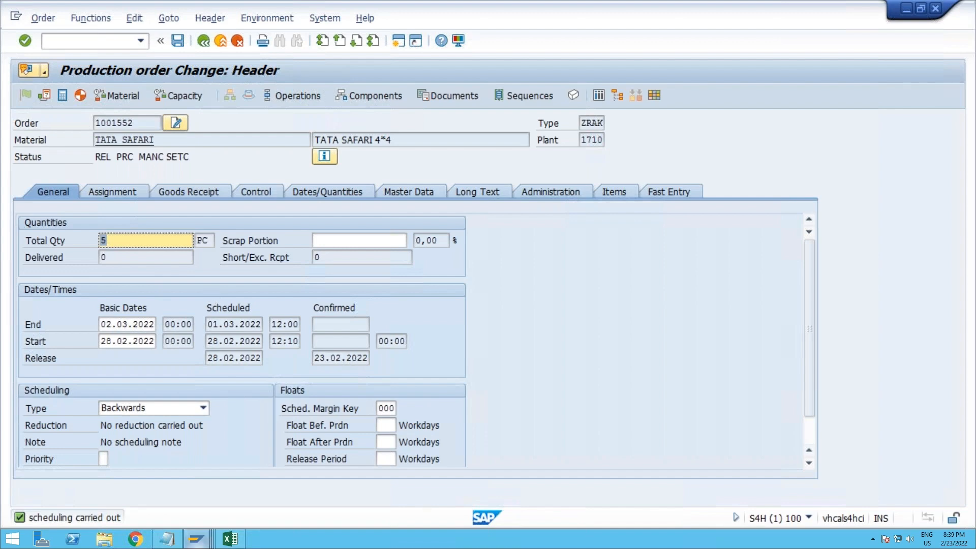
left_click(200, 542)
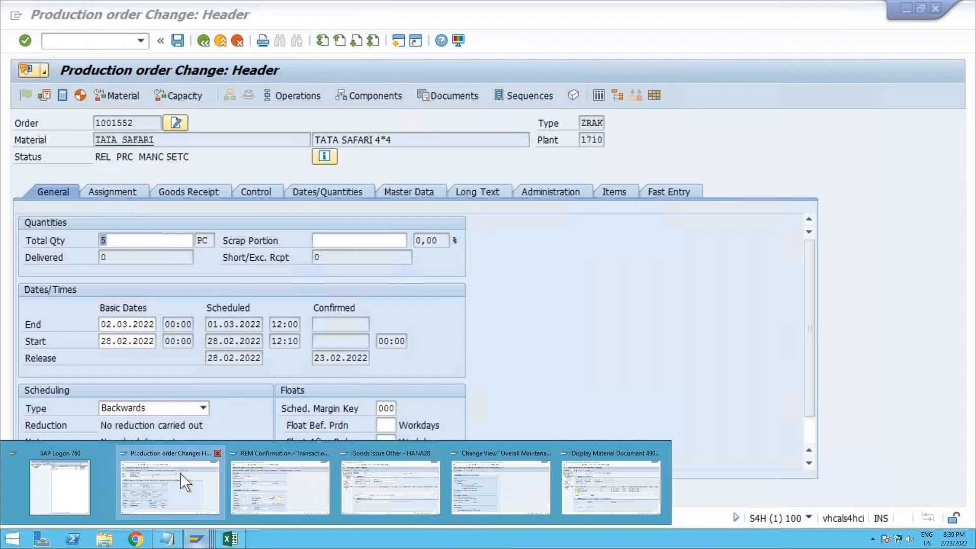
left_click(183, 480)
left_click(204, 42)
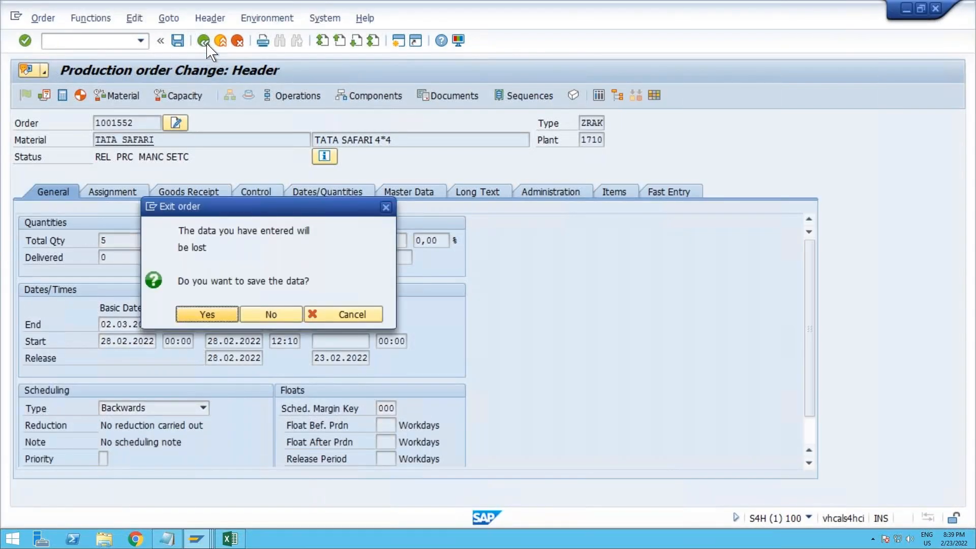
left_click(216, 316)
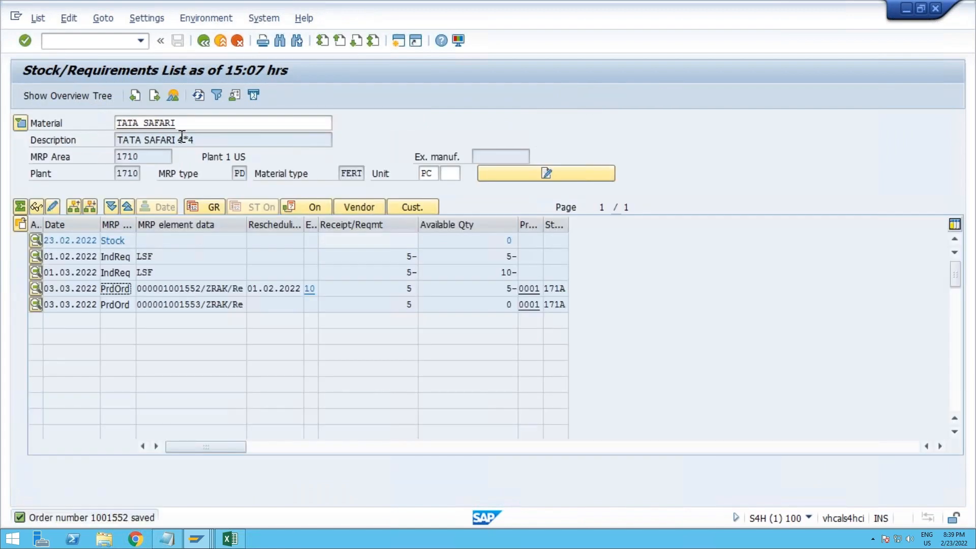
Step: Display the stock/requirements list for REM-ENGINE again
left_click_drag(182, 121, 97, 127)
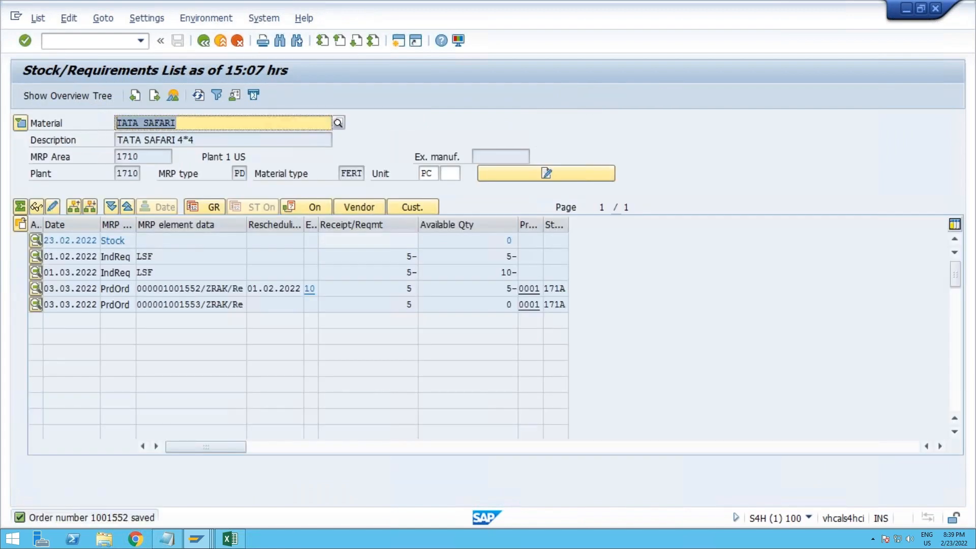
type("rem re")
key("BackSpace")
key("BackSpace")
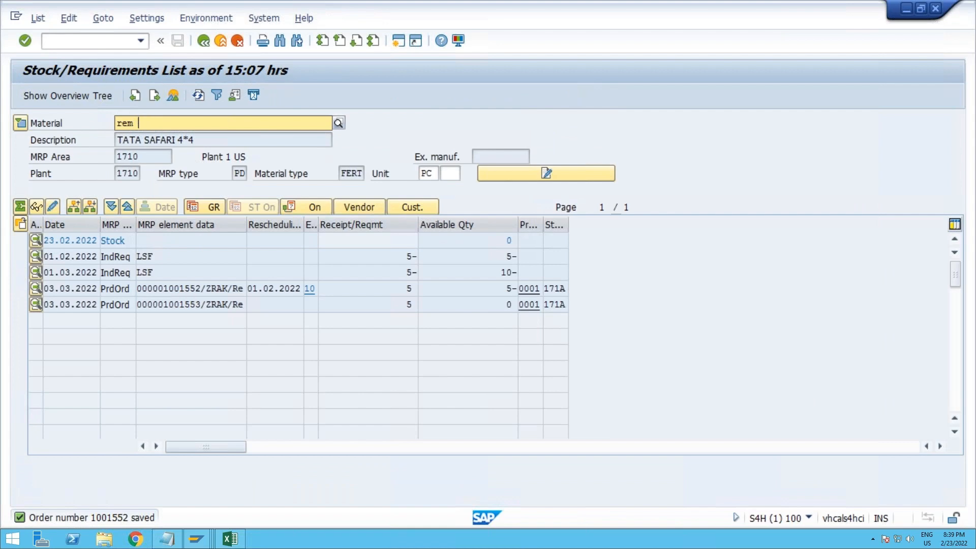
type("engine")
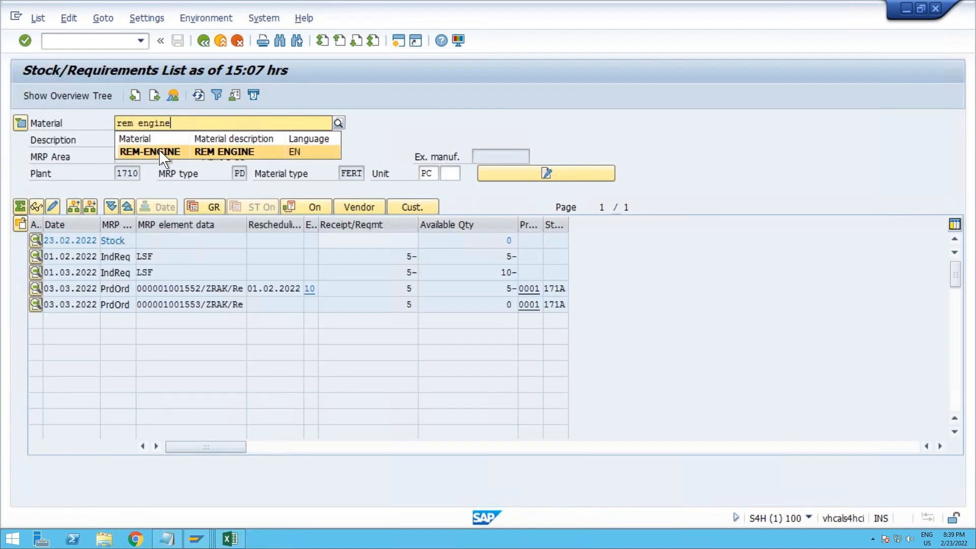
left_click(153, 152)
key("Return")
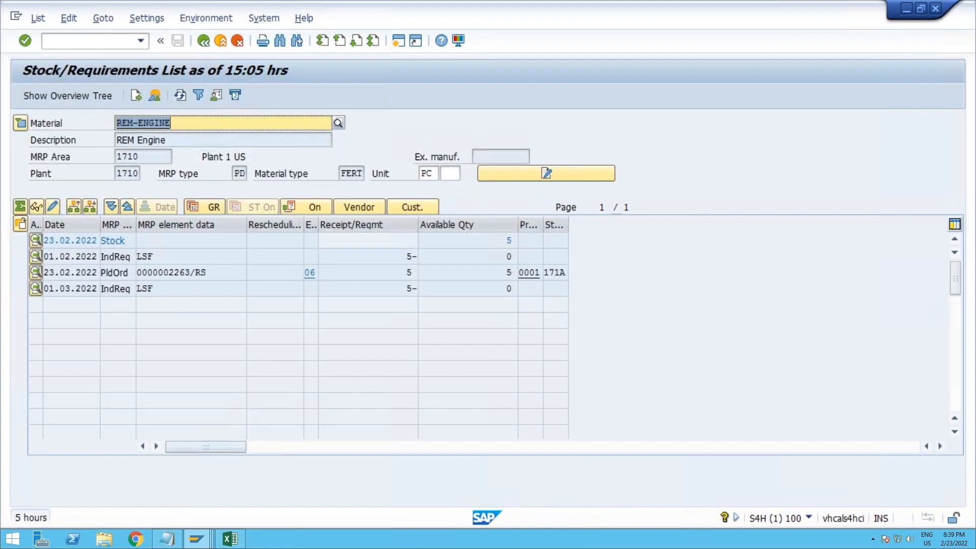
Step: Open the REM-ENGINE planned order for change, run scheduling on it and save the data
left_click(36, 273)
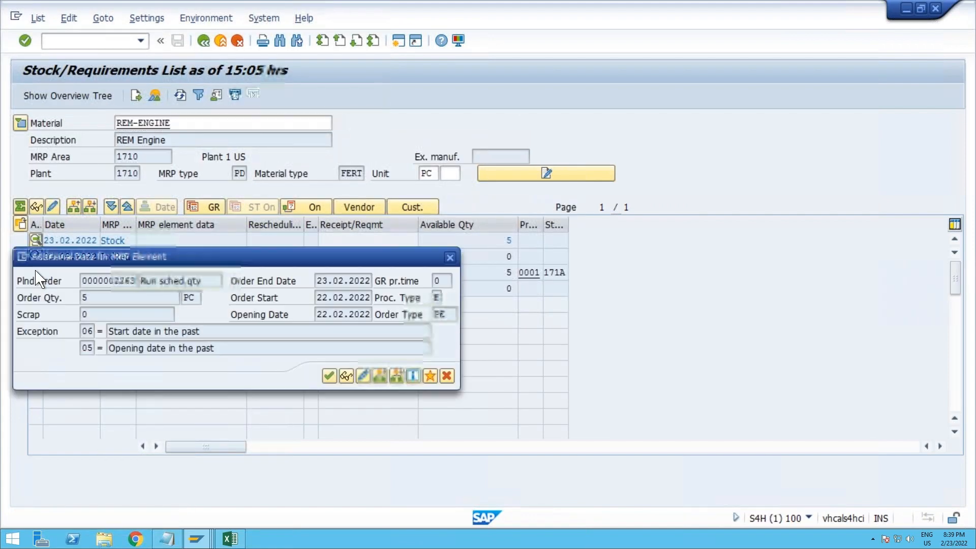
left_click(364, 376)
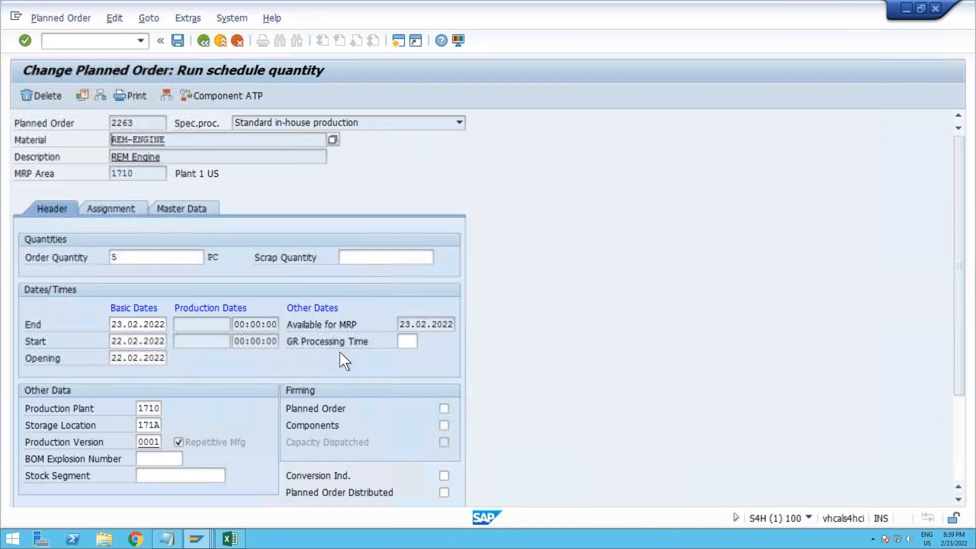
left_click(80, 98)
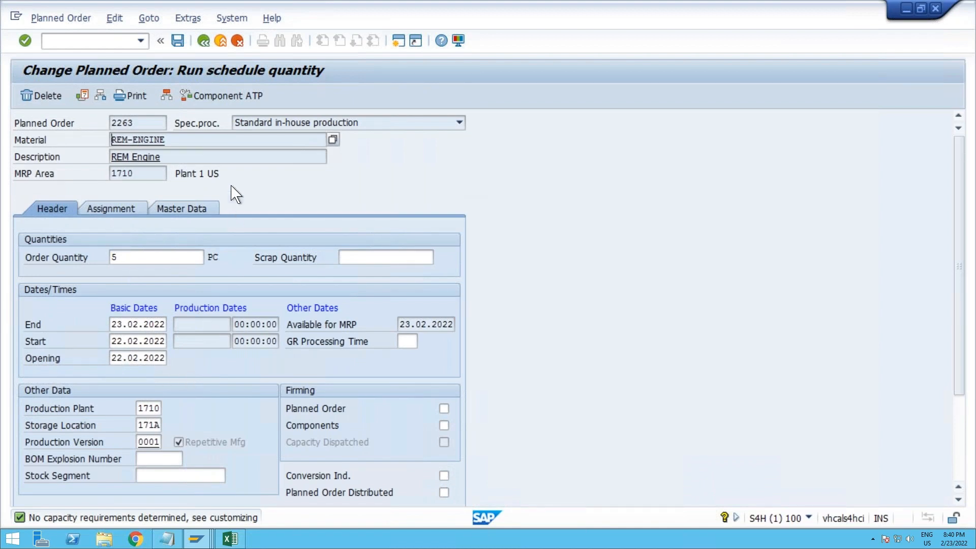
left_click(201, 45)
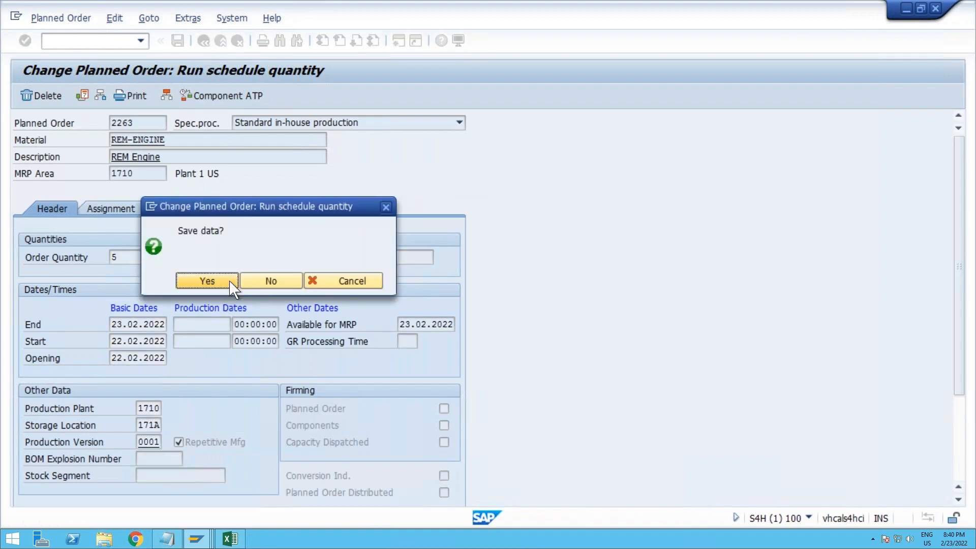
left_click(207, 281)
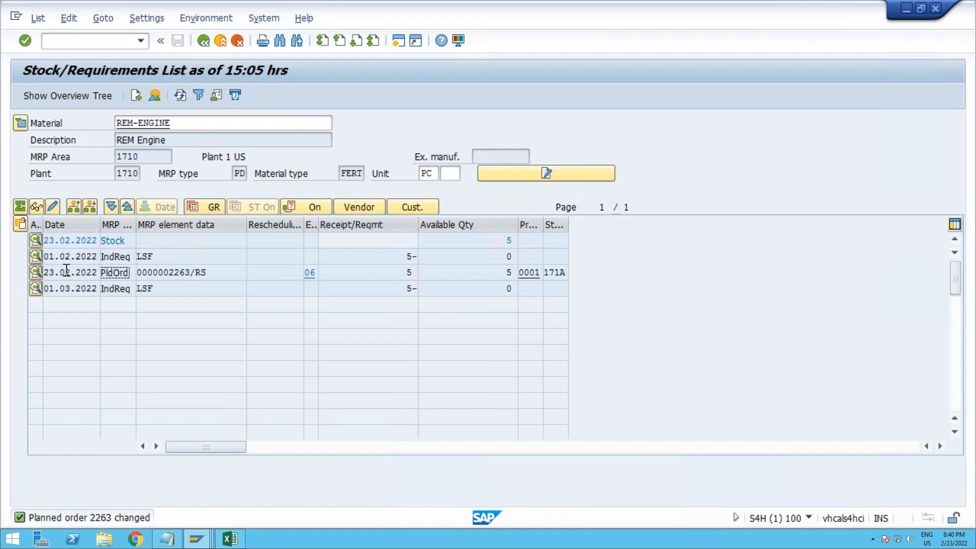
Step: Compare the planned order's date with the 01.02.2022 independent requirement and view that requirement's additional data
left_click_drag(61, 272, 29, 274)
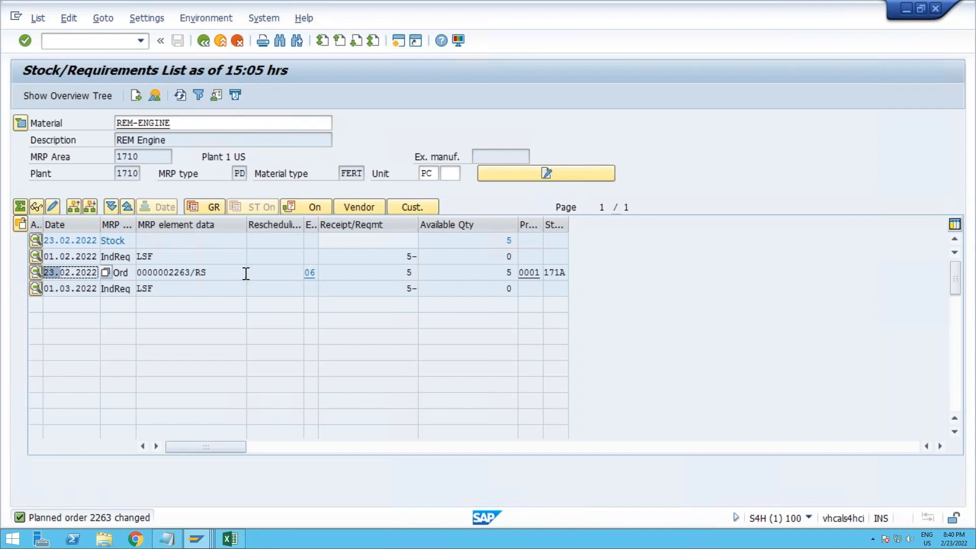
double_click(82, 257)
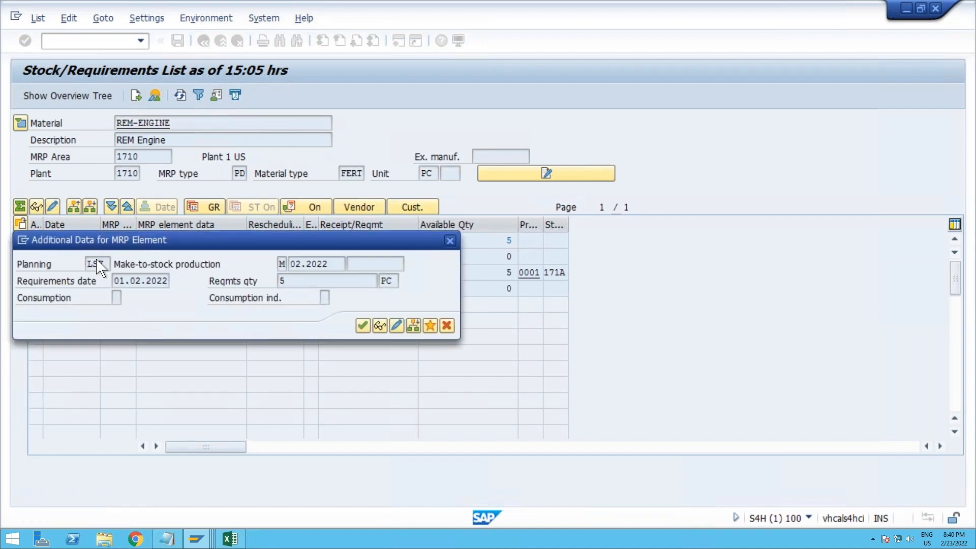
left_click(450, 240)
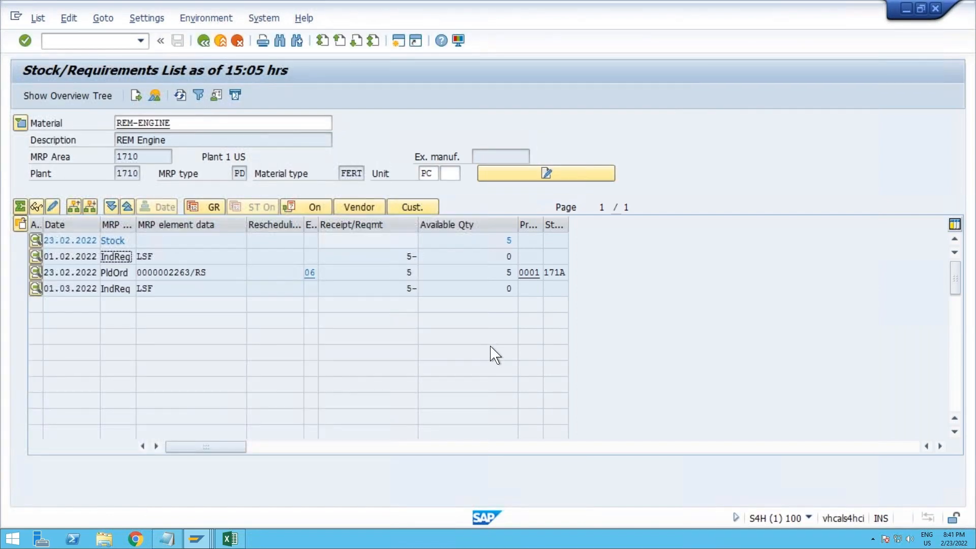
Step: Open Customizing: Execute Project in a new session and display the SAP Reference IMG
left_click(111, 40)
type("/nmfbf")
key("Return")
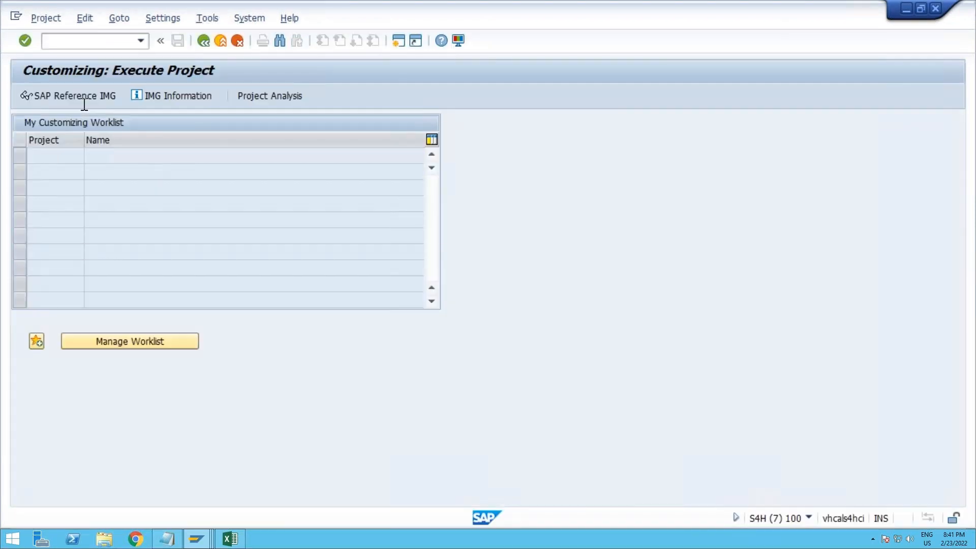
left_click(87, 102)
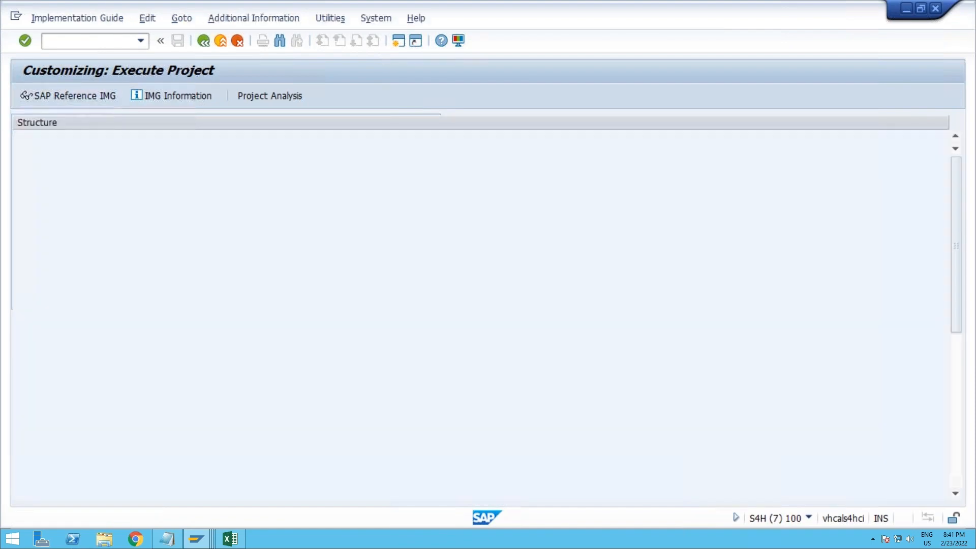
Step: Expand the Production node in the implementation guide structure
left_click(118, 371)
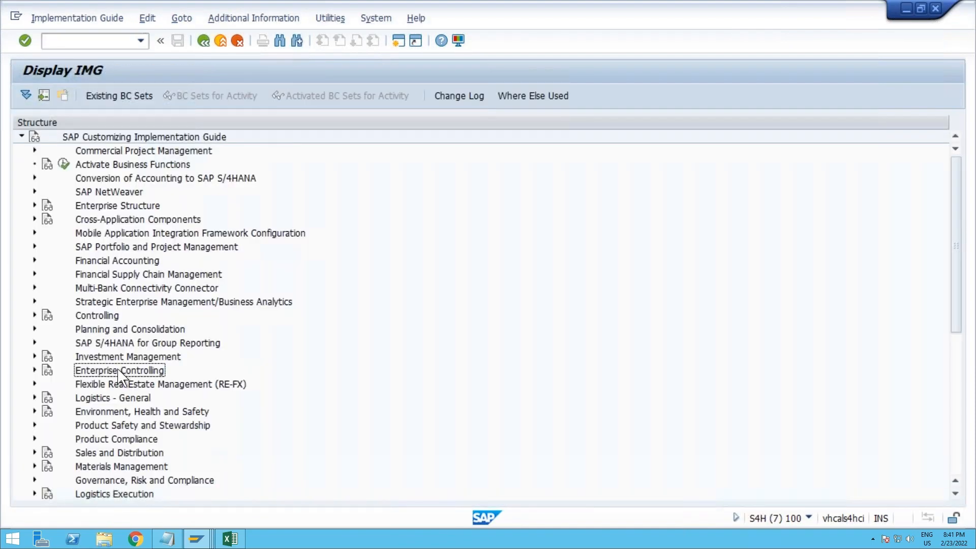
scroll(117, 376, "down", 2)
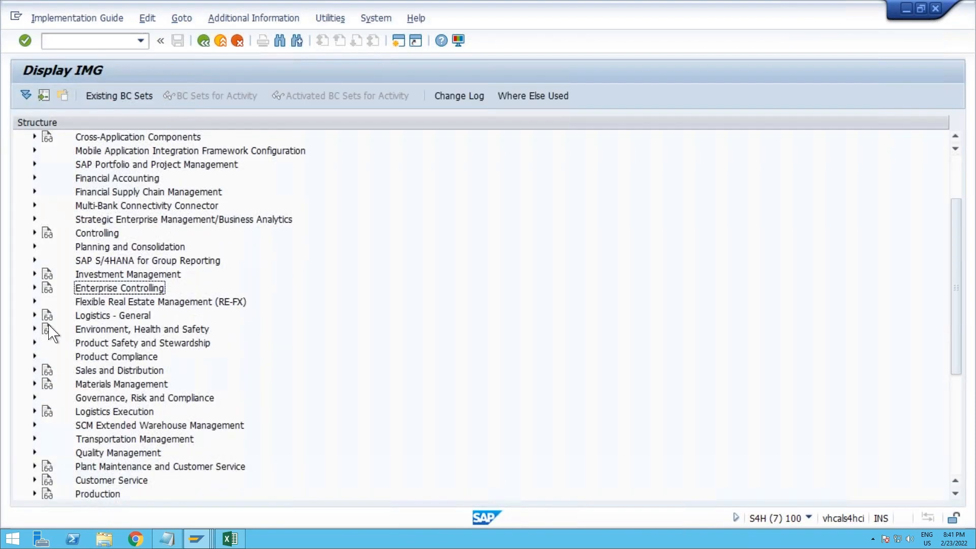
scroll(135, 384, "down", 3)
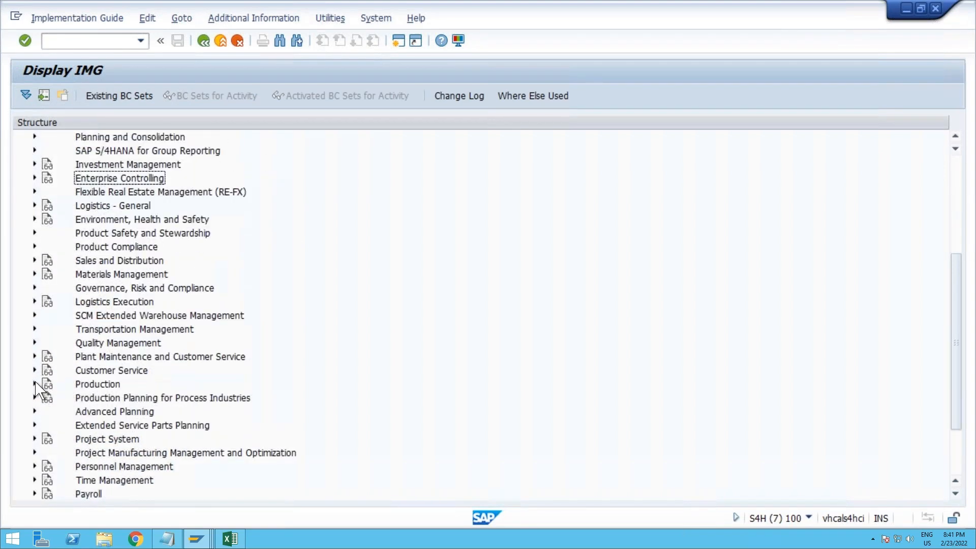
left_click(34, 383)
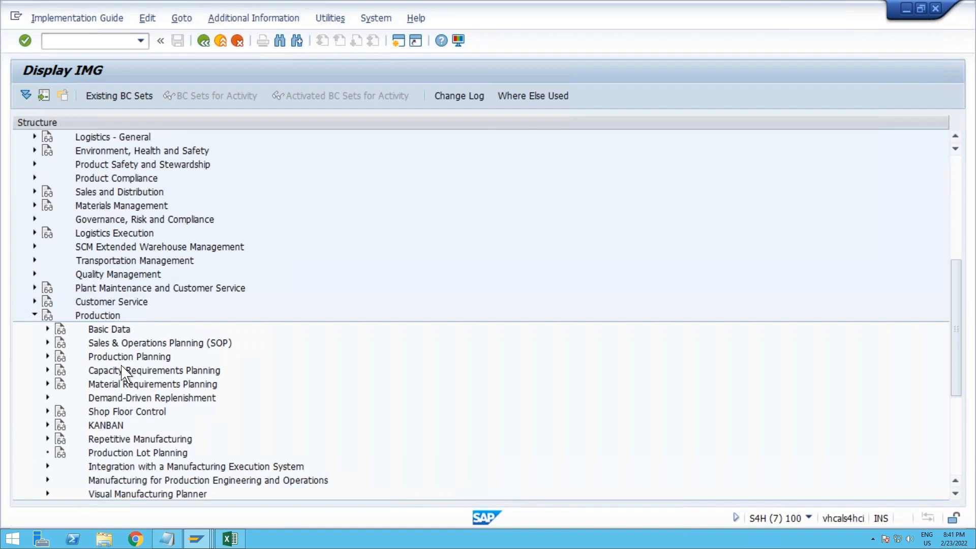
scroll(125, 373, "down", 3)
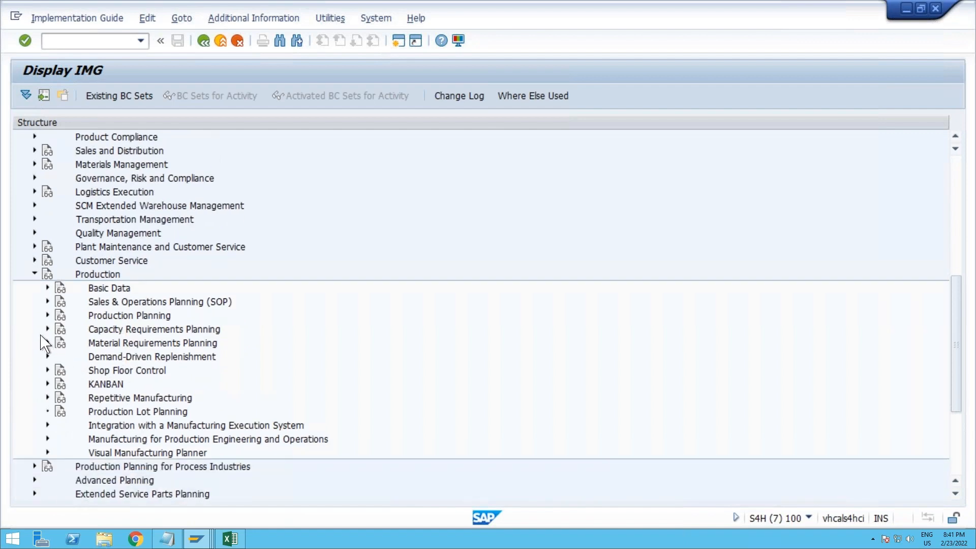